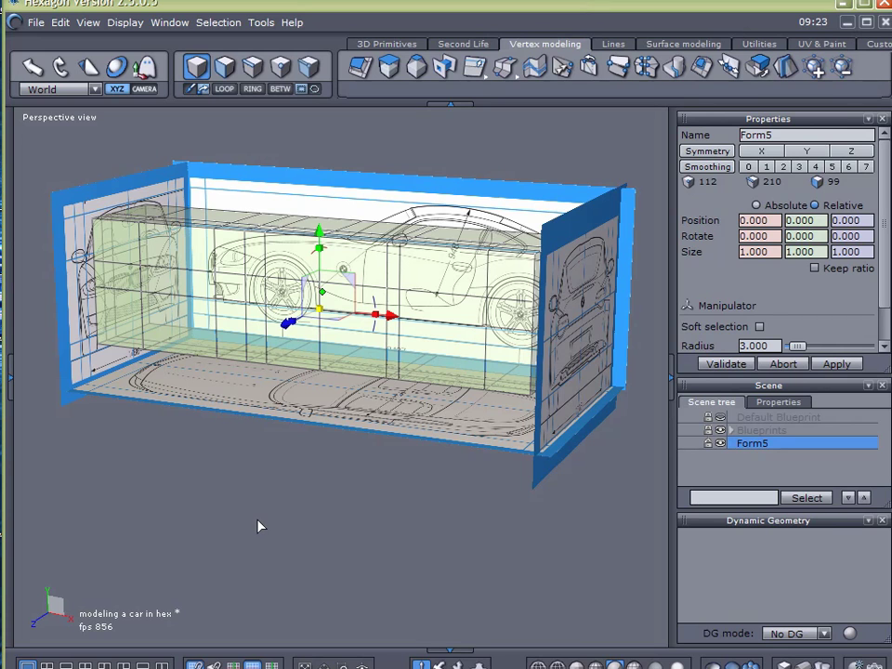
In top view, move the Form5 half-body along Z until its inner edge lines up with the blueprint's centre line.
{"action": "right_click_drag", "start_coordinate": [246, 491], "coordinate": [339, 596]}
{"action": "scroll", "coordinate": [393, 338], "scroll_direction": "up", "scroll_amount": 2}
{"action": "scroll", "coordinate": [394, 344], "scroll_direction": "down", "scroll_amount": 1}
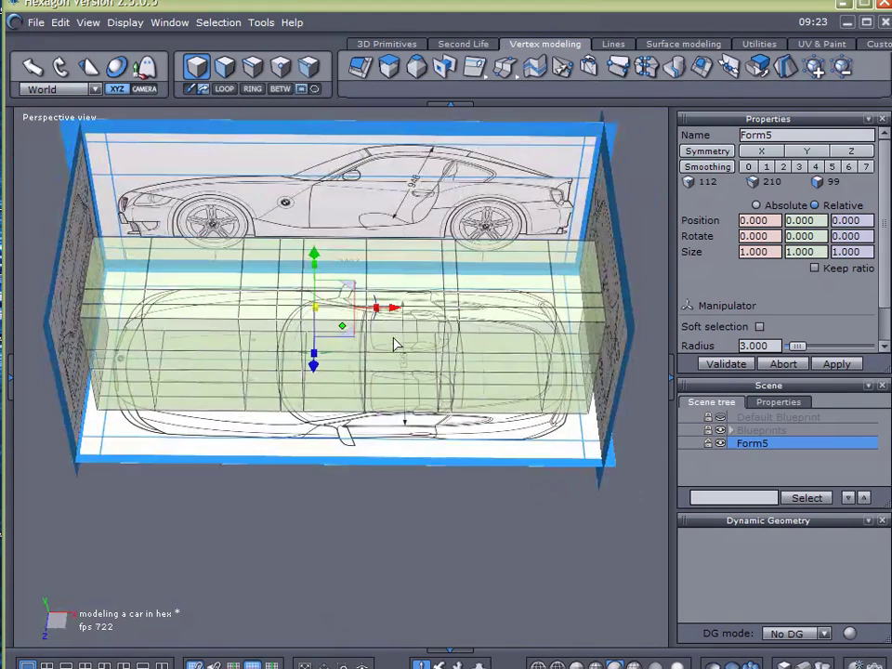
{"action": "middle_click_drag", "start_coordinate": [394, 344], "coordinate": [428, 512]}
{"action": "left_click_drag", "start_coordinate": [307, 381], "coordinate": [304, 382]}
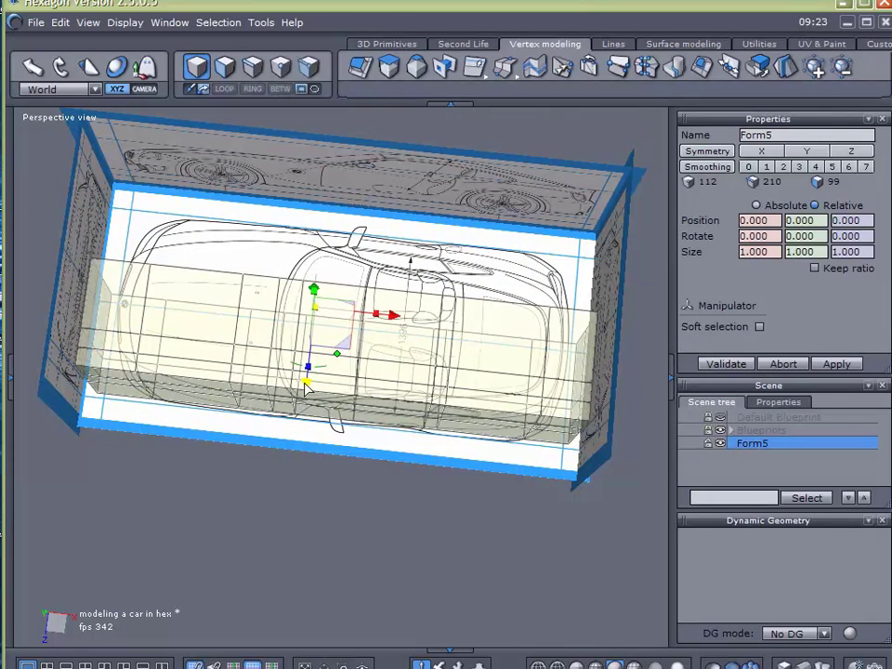
{"action": "left_click", "coordinate": [48, 119]}
{"action": "left_click", "coordinate": [63, 203]}
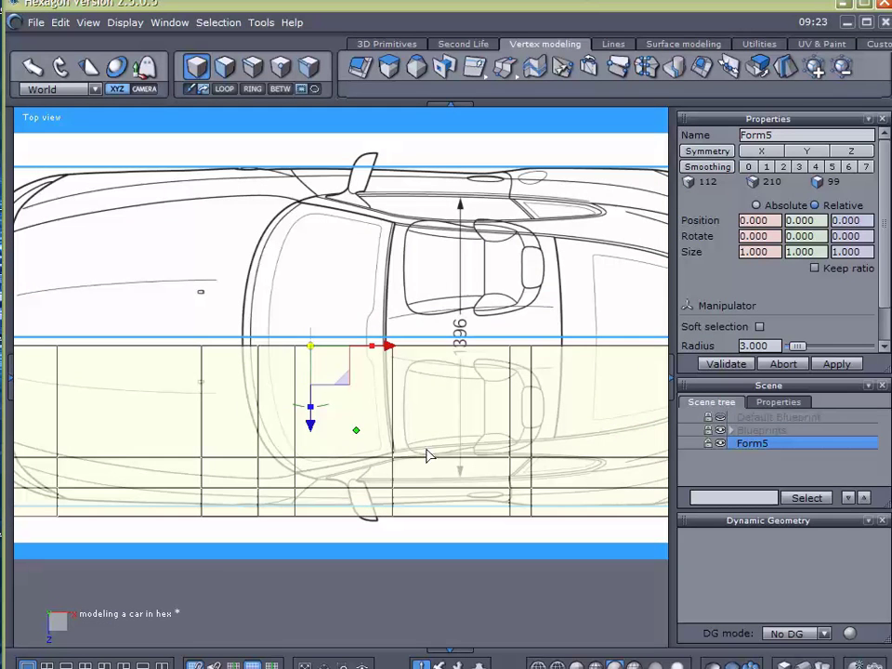
{"action": "scroll", "coordinate": [433, 433], "scroll_direction": "up", "scroll_amount": 3}
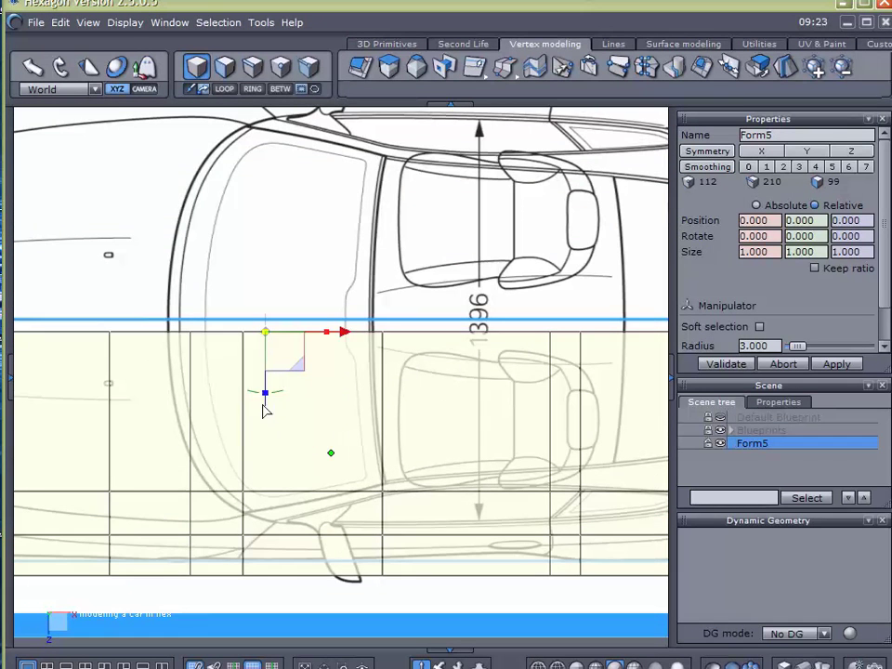
{"action": "left_click_drag", "start_coordinate": [265, 409], "coordinate": [267, 397]}
{"action": "scroll", "coordinate": [440, 327], "scroll_direction": "up", "scroll_amount": 3}
{"action": "scroll", "coordinate": [438, 328], "scroll_direction": "down", "scroll_amount": 1}
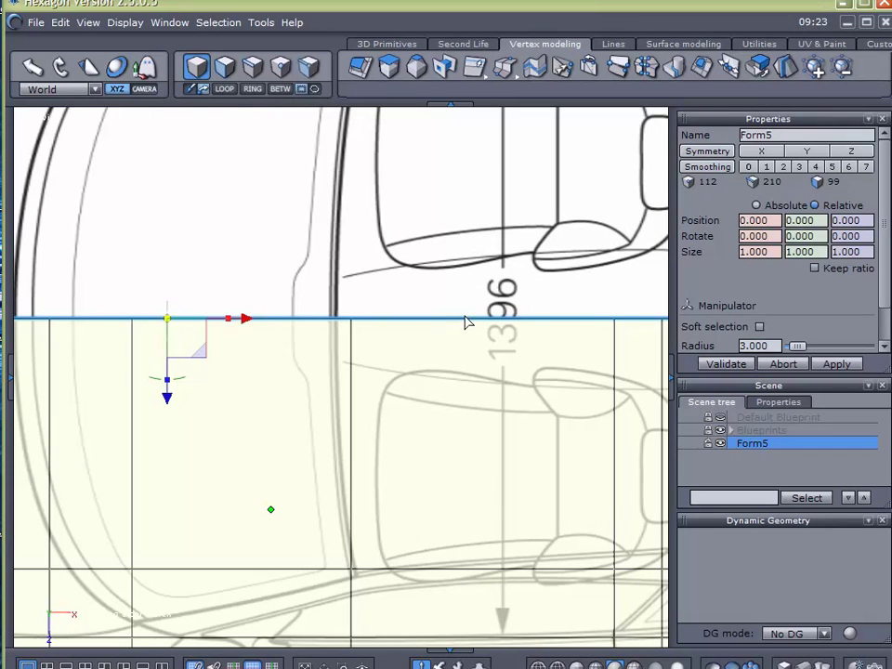
{"action": "scroll", "coordinate": [518, 322], "scroll_direction": "down", "scroll_amount": 4}
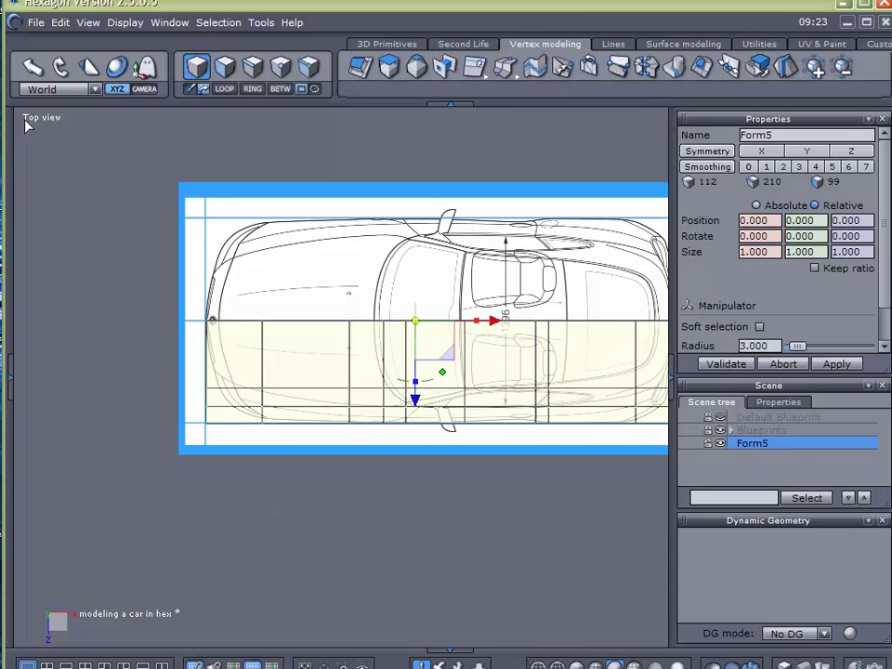
Show Form5's position, rotation and size as absolute values while examining its inner edge at the centre line.
{"action": "left_click", "coordinate": [36, 117]}
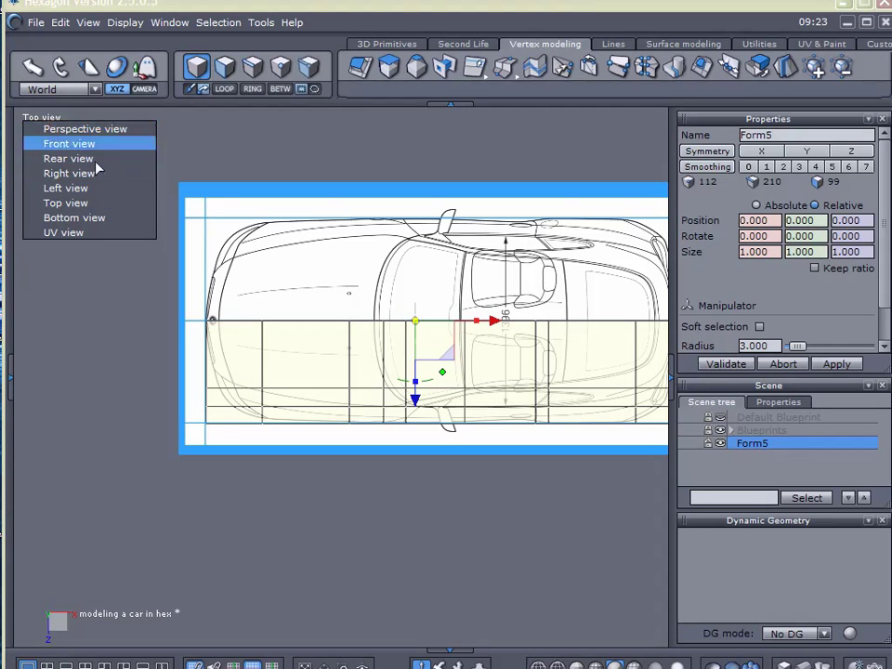
{"action": "scroll", "coordinate": [491, 302], "scroll_direction": "up", "scroll_amount": 5}
{"action": "scroll", "coordinate": [474, 311], "scroll_direction": "up", "scroll_amount": 2}
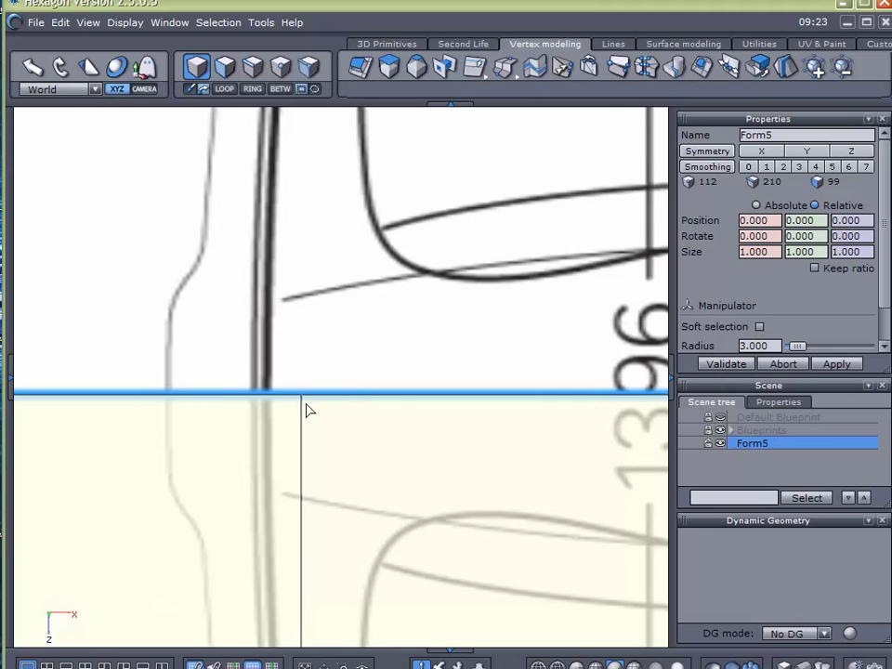
{"action": "middle_click_drag", "start_coordinate": [335, 389], "coordinate": [568, 335]}
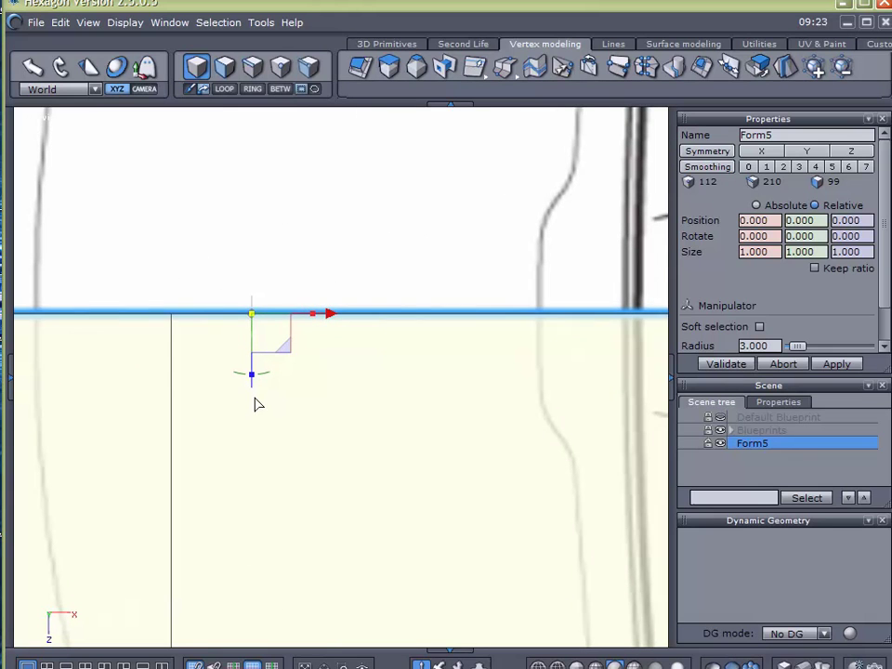
{"action": "mouse_move", "coordinate": [252, 395]}
{"action": "left_mouse_down"}
{"action": "mouse_move", "coordinate": [257, 402]}
{"action": "mouse_move", "coordinate": [244, 401]}
{"action": "left_mouse_up"}
{"action": "left_click", "coordinate": [755, 206]}
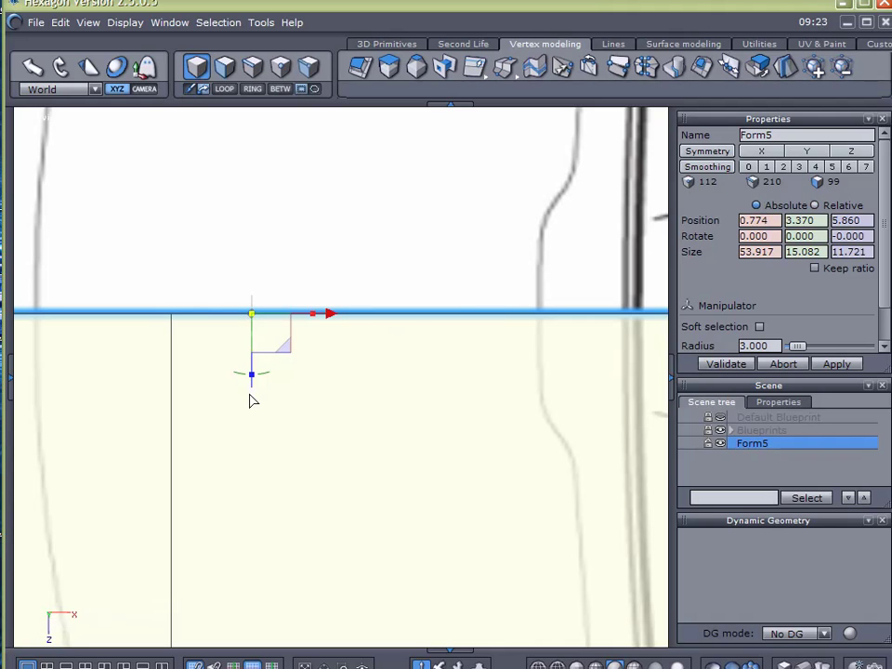
Fine-tune Form5's Z position to about 5.877, keeping its inner edge on the blueprint's centre line.
{"action": "mouse_move", "coordinate": [252, 399]}
{"action": "left_mouse_down"}
{"action": "mouse_move", "coordinate": [251, 387]}
{"action": "mouse_move", "coordinate": [241, 396]}
{"action": "left_mouse_up"}
{"action": "mouse_move", "coordinate": [868, 198]}
{"action": "left_mouse_down"}
{"action": "mouse_move", "coordinate": [833, 203]}
{"action": "mouse_move", "coordinate": [824, 235]}
{"action": "mouse_move", "coordinate": [860, 243]}
{"action": "mouse_move", "coordinate": [878, 227]}
{"action": "mouse_move", "coordinate": [865, 205]}
{"action": "left_mouse_up"}
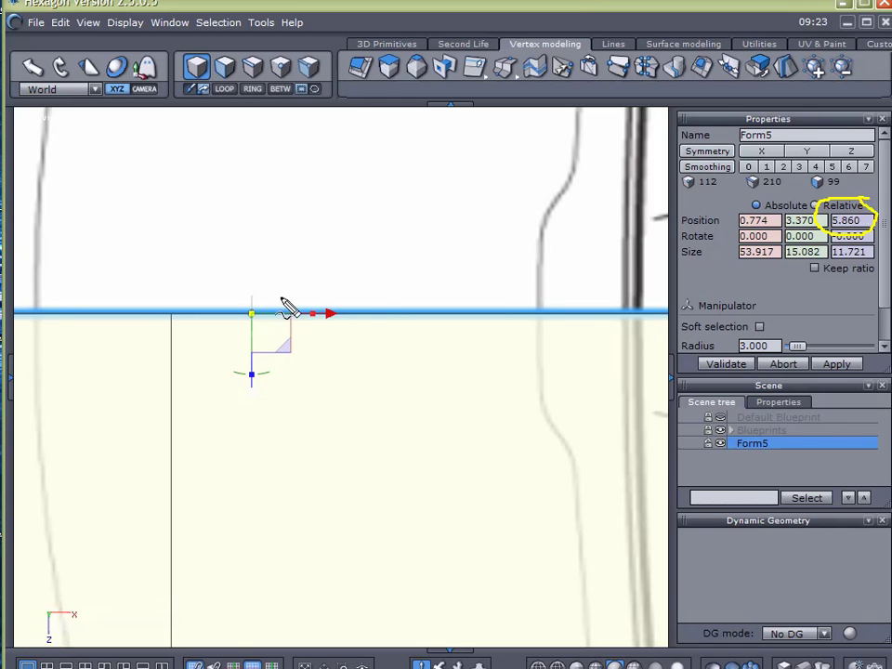
{"action": "left_click_drag", "start_coordinate": [254, 394], "coordinate": [260, 390]}
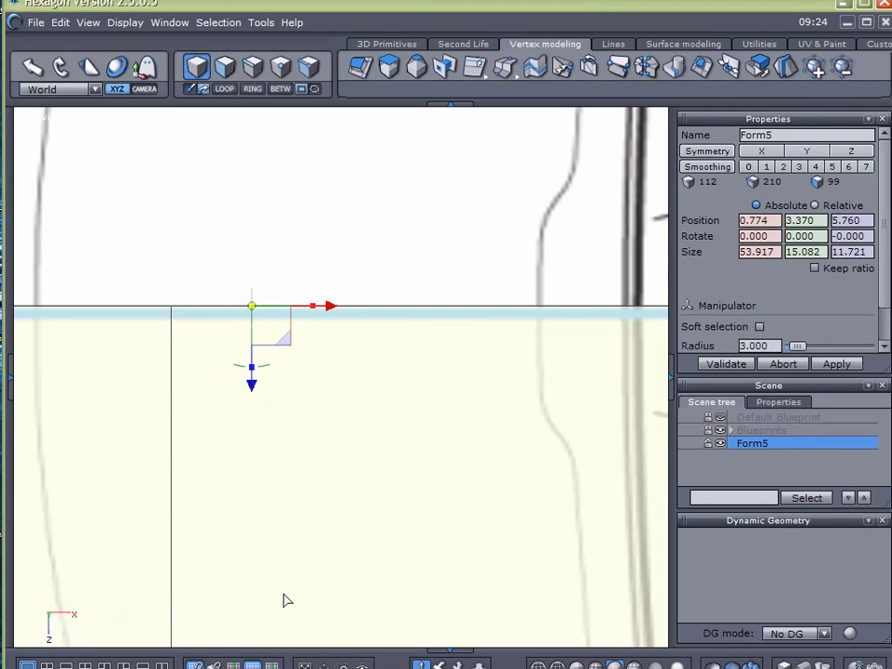
{"action": "left_click_drag", "start_coordinate": [251, 382], "coordinate": [251, 400]}
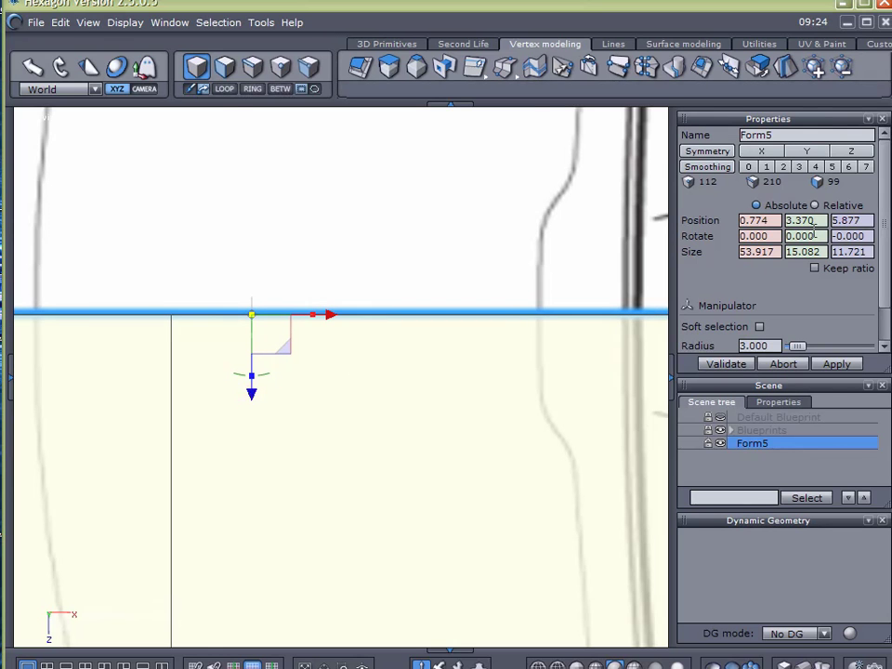
Check how Form5's inner edge sits against the blueprint's centre line in perspective and top views.
{"action": "scroll", "coordinate": [329, 411], "scroll_direction": "down", "scroll_amount": 7}
{"action": "left_click", "coordinate": [187, 447]}
{"action": "left_click", "coordinate": [42, 119]}
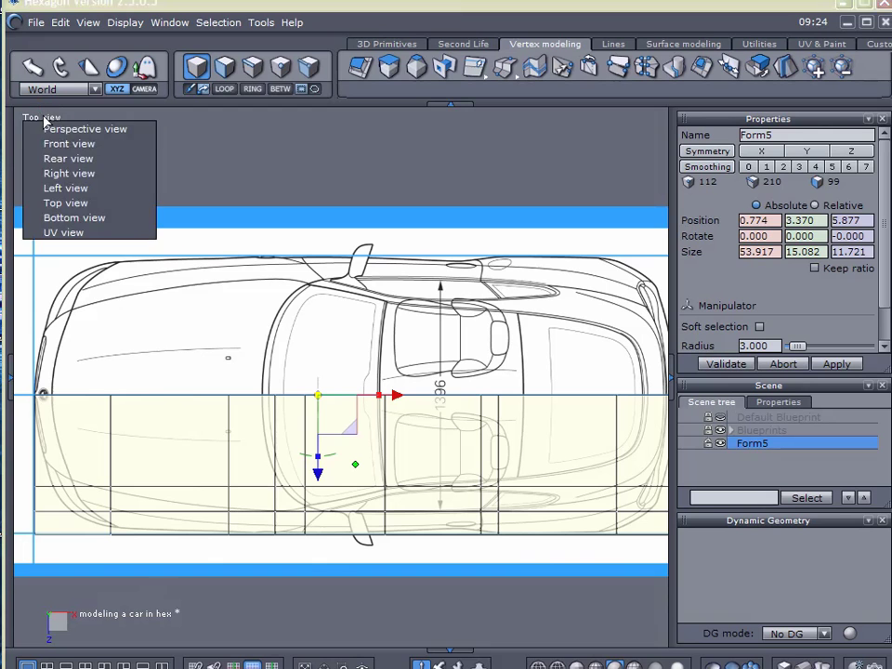
{"action": "left_click", "coordinate": [70, 130]}
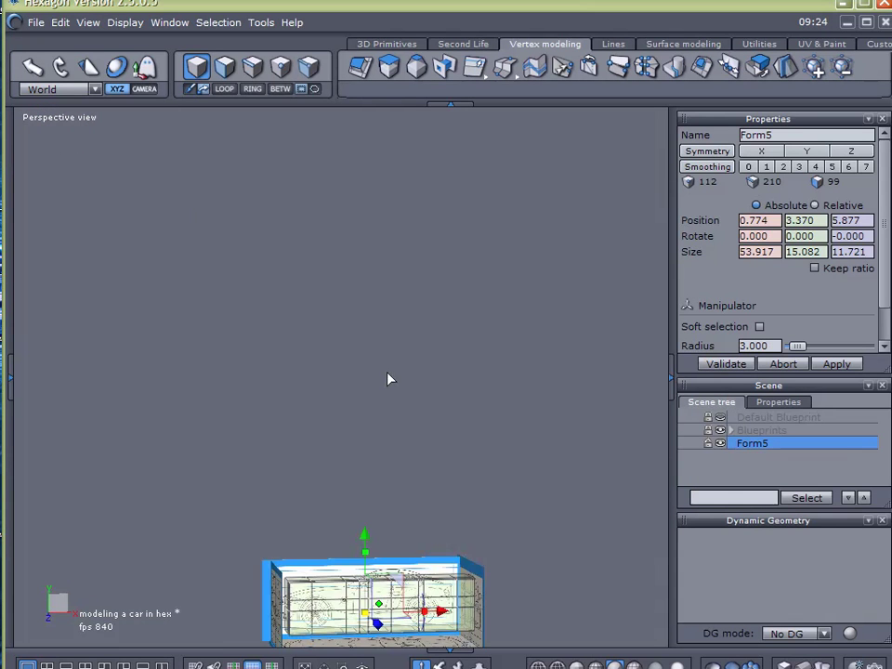
{"action": "middle_click_drag", "start_coordinate": [435, 481], "coordinate": [440, 225]}
{"action": "right_click_drag", "start_coordinate": [510, 361], "coordinate": [185, 520]}
{"action": "scroll", "coordinate": [401, 370], "scroll_direction": "up", "scroll_amount": 5}
{"action": "scroll", "coordinate": [424, 334], "scroll_direction": "down", "scroll_amount": 1}
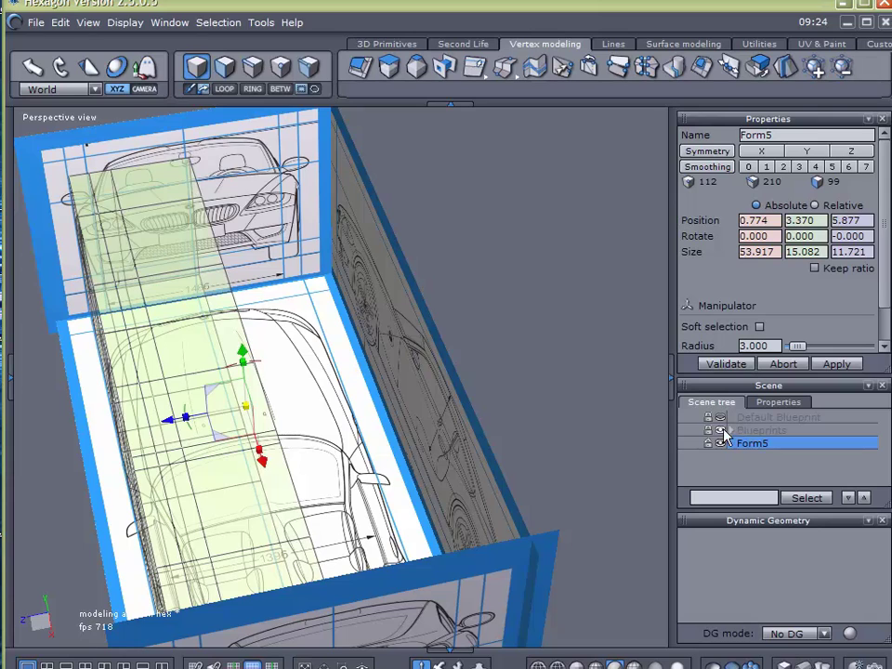
{"action": "right_click_drag", "start_coordinate": [336, 325], "coordinate": [58, 115]}
{"action": "left_click", "coordinate": [44, 116]}
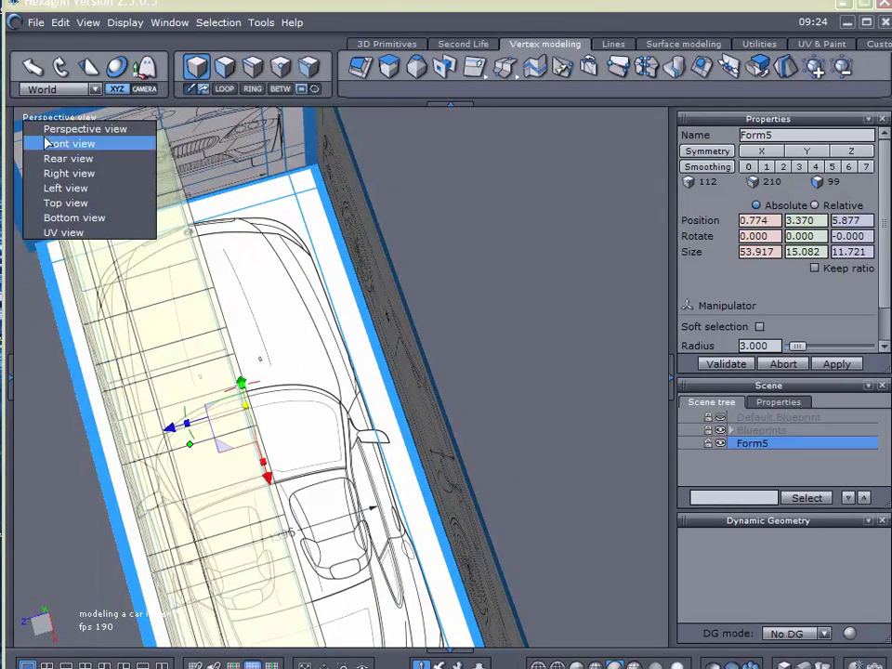
{"action": "left_click", "coordinate": [66, 202]}
{"action": "scroll", "coordinate": [384, 412], "scroll_direction": "up", "scroll_amount": 5}
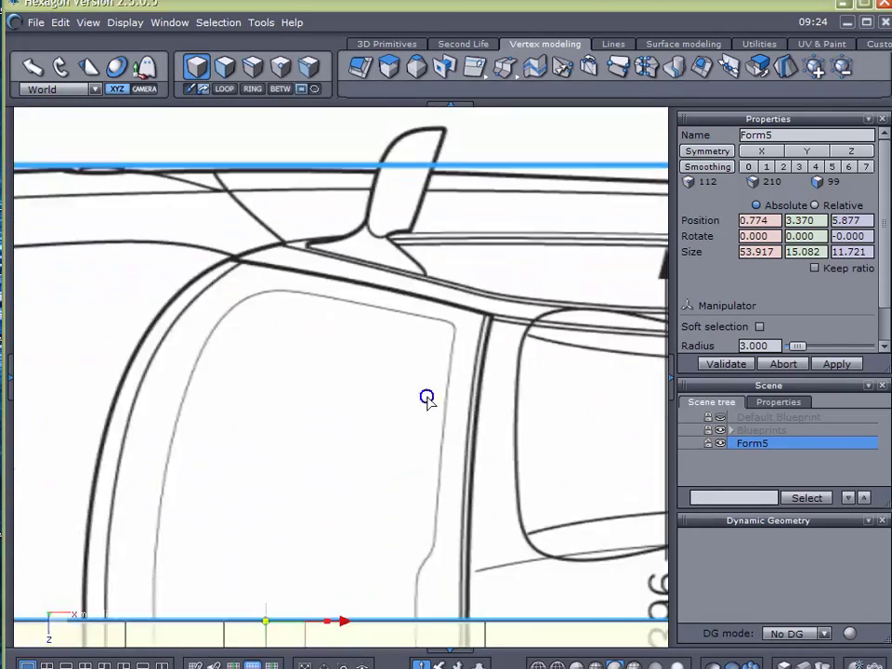
{"action": "middle_click_drag", "start_coordinate": [426, 396], "coordinate": [401, 258]}
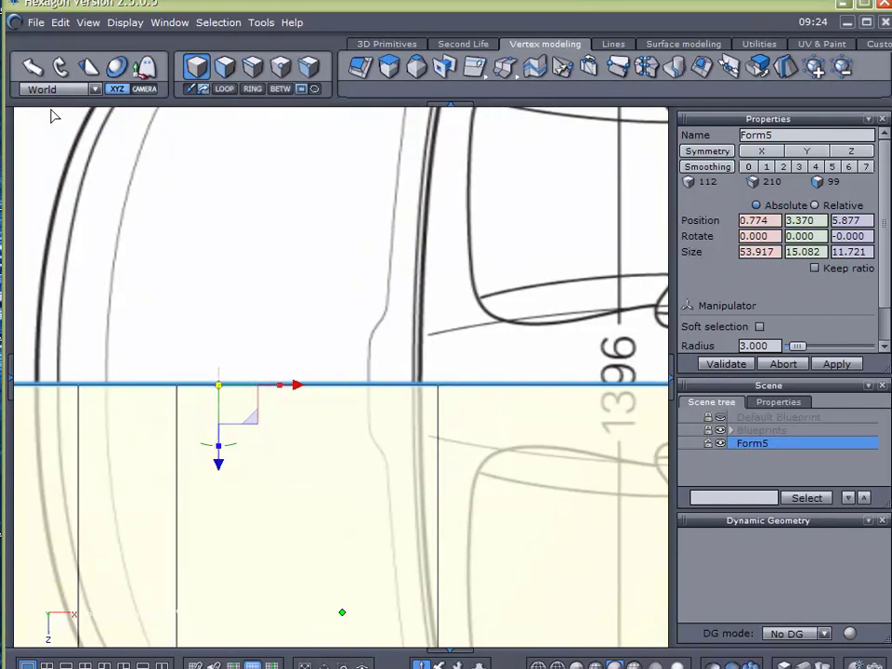
{"action": "scroll", "coordinate": [193, 207], "scroll_direction": "down", "scroll_amount": 6}
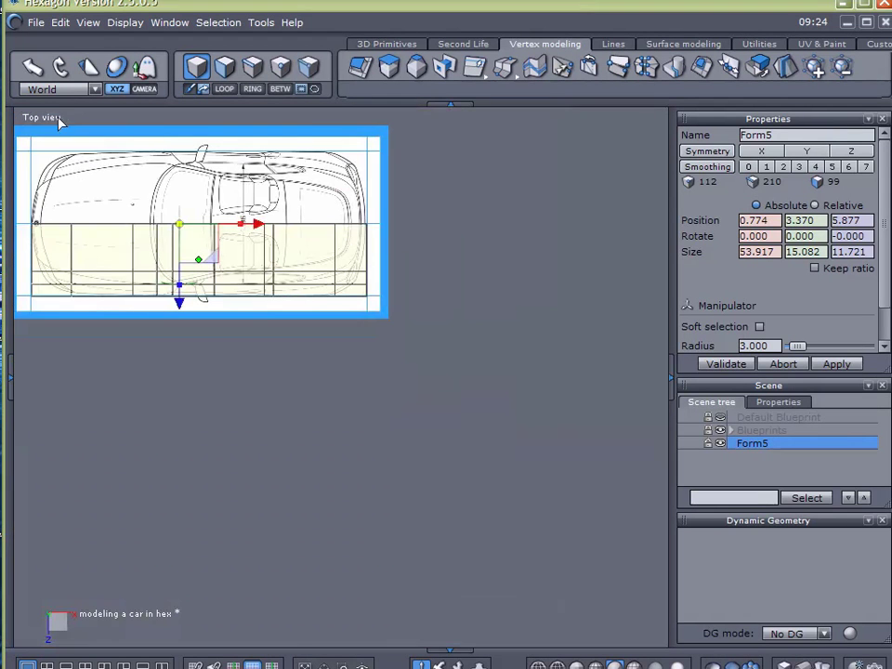
Return to the perspective view and hide the Blueprints group so only Form5 is displayed.
{"action": "left_click", "coordinate": [47, 118]}
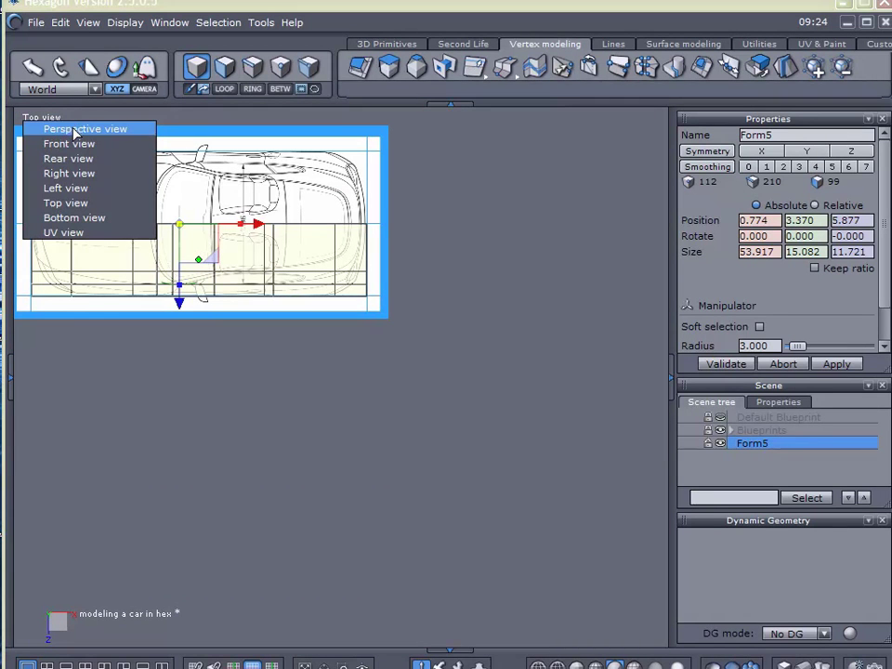
{"action": "left_click", "coordinate": [74, 130]}
{"action": "scroll", "coordinate": [371, 356], "scroll_direction": "up", "scroll_amount": 8}
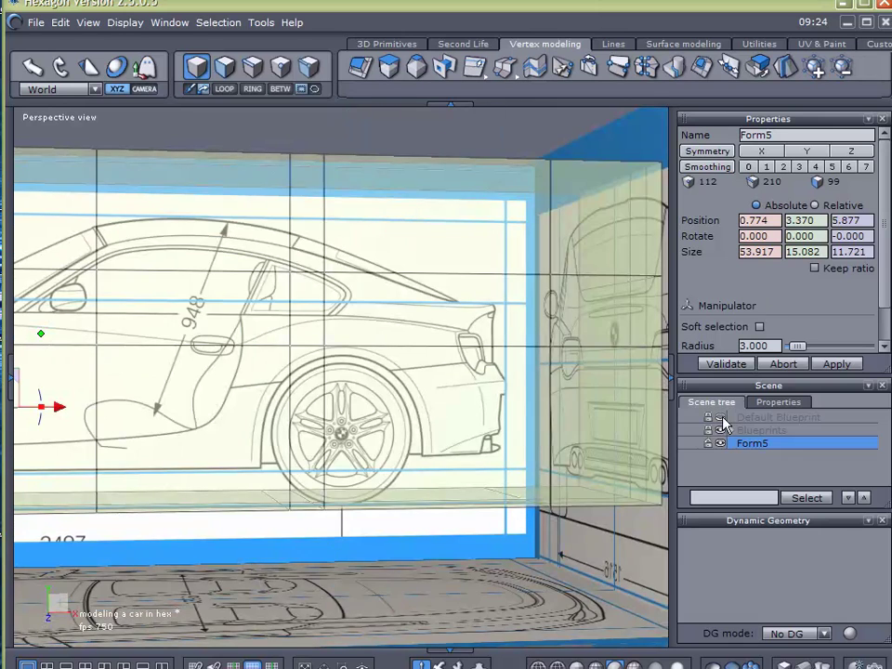
{"action": "scroll", "coordinate": [417, 458], "scroll_direction": "up", "scroll_amount": 8}
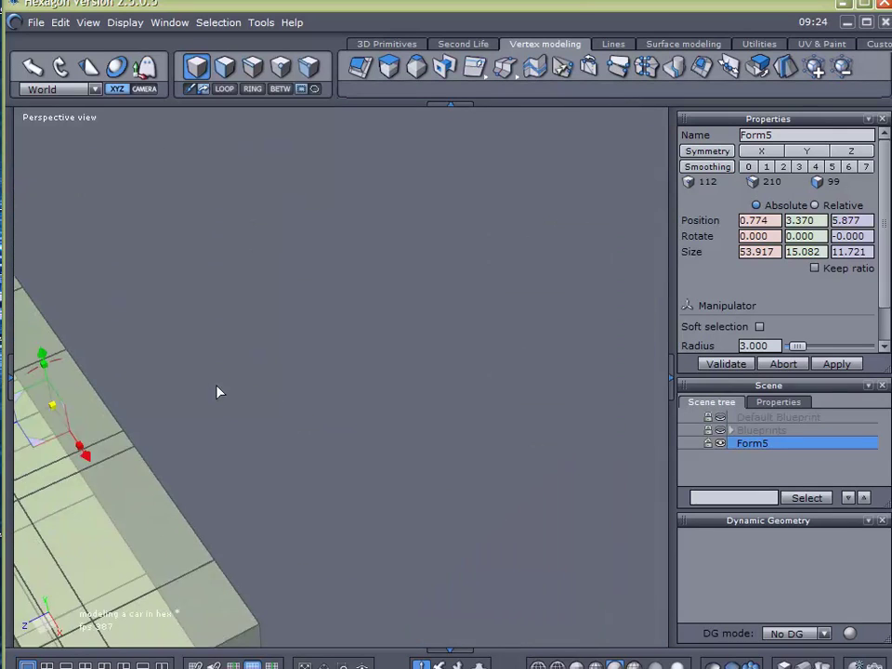
{"action": "middle_click_drag", "start_coordinate": [215, 385], "coordinate": [518, 428]}
{"action": "right_click_drag", "start_coordinate": [518, 429], "coordinate": [355, 360]}
In point selection mode, select all vertices along Form5's open inner side.
{"action": "left_click", "coordinate": [279, 70]}
{"action": "scroll", "coordinate": [449, 267], "scroll_direction": "down", "scroll_amount": 2}
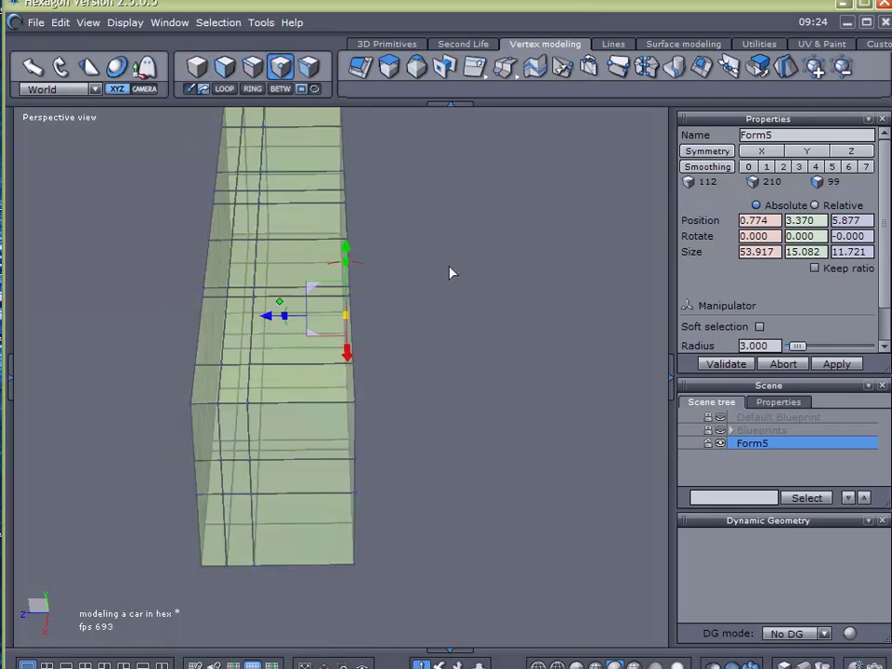
{"action": "middle_click_drag", "start_coordinate": [448, 271], "coordinate": [467, 319]}
{"action": "left_click_drag", "start_coordinate": [496, 179], "coordinate": [318, 613]}
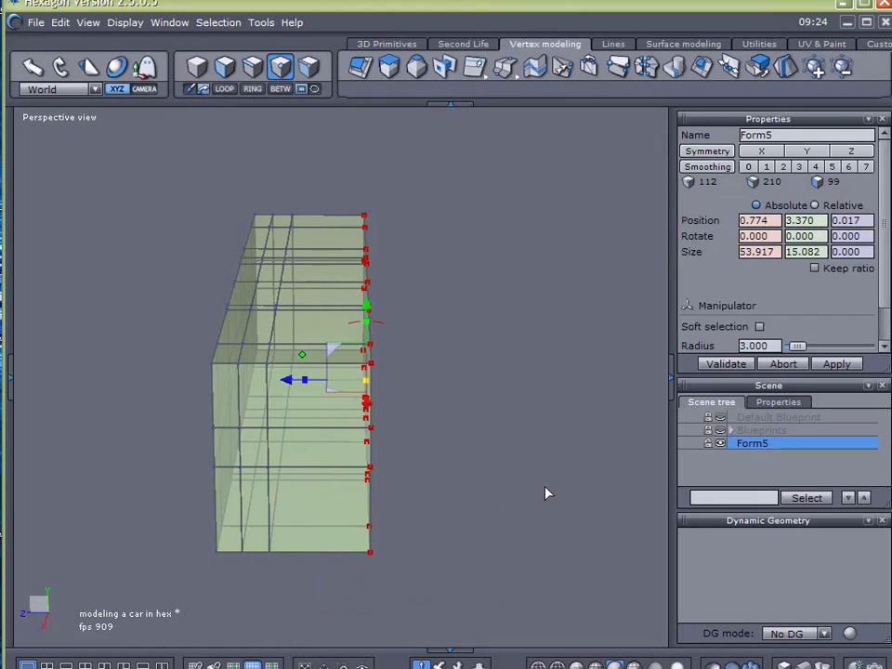
{"action": "middle_click_drag", "start_coordinate": [547, 492], "coordinate": [512, 403]}
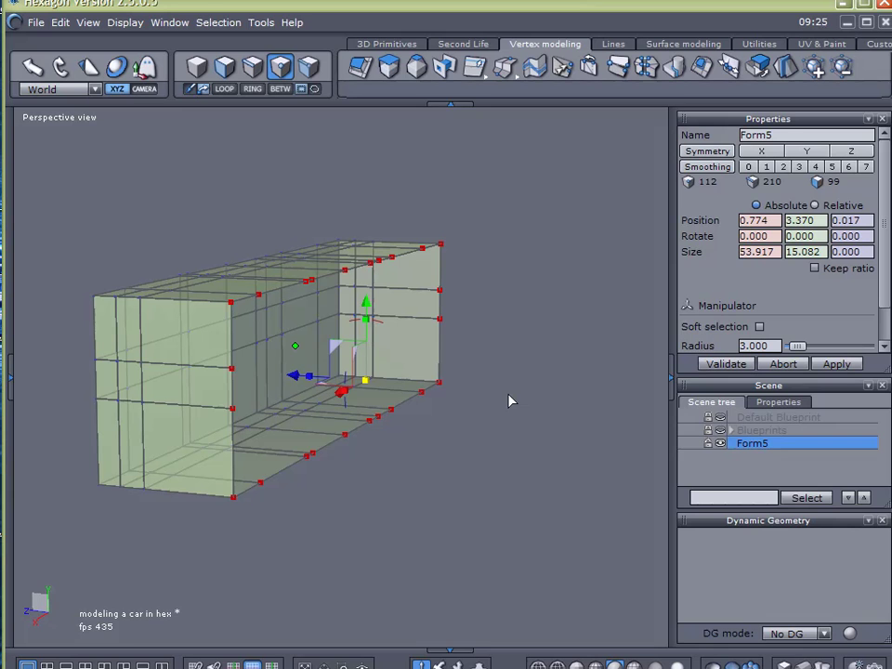
{"action": "middle_click_drag", "start_coordinate": [477, 360], "coordinate": [437, 400]}
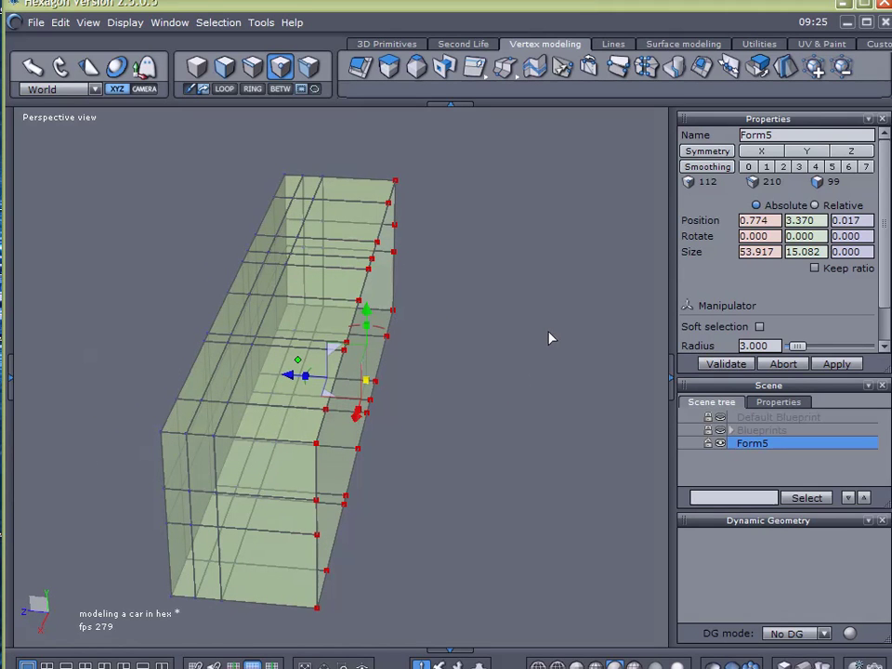
Set the absolute Z position of the selected inner-side vertices to 0 and deselect them.
{"action": "key", "text": "ctrl+shift+d"}
{"action": "mouse_move", "coordinate": [881, 196]}
{"action": "left_mouse_down"}
{"action": "mouse_move", "coordinate": [824, 211]}
{"action": "mouse_move", "coordinate": [864, 229]}
{"action": "mouse_move", "coordinate": [882, 193]}
{"action": "left_mouse_up"}
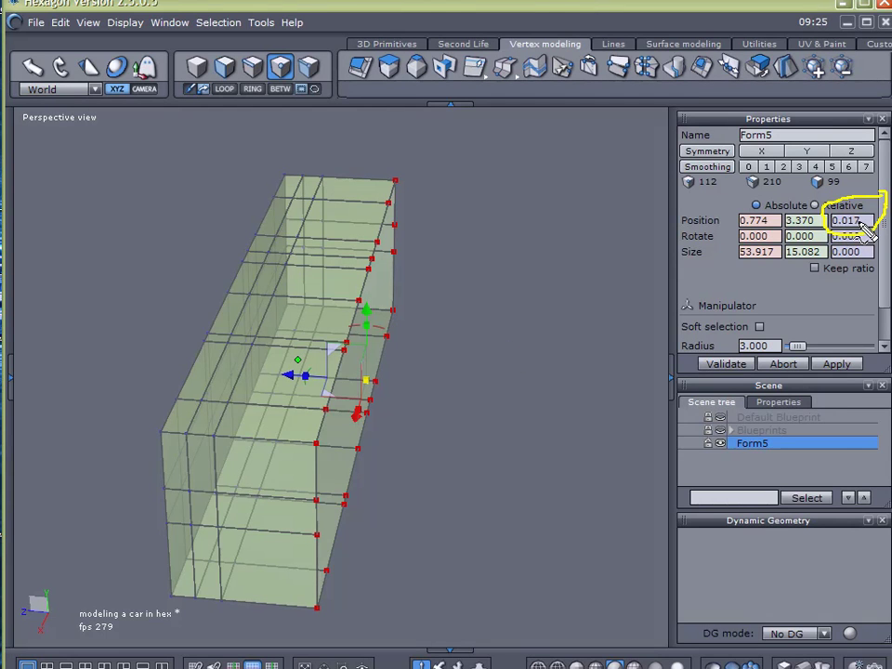
{"action": "key", "text": "Escape"}
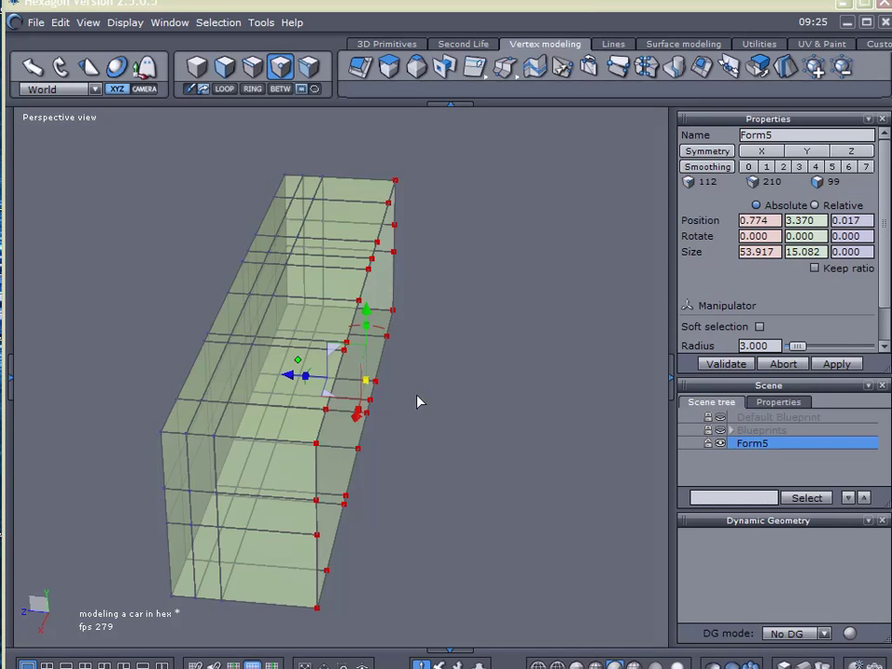
{"action": "left_click", "coordinate": [847, 223]}
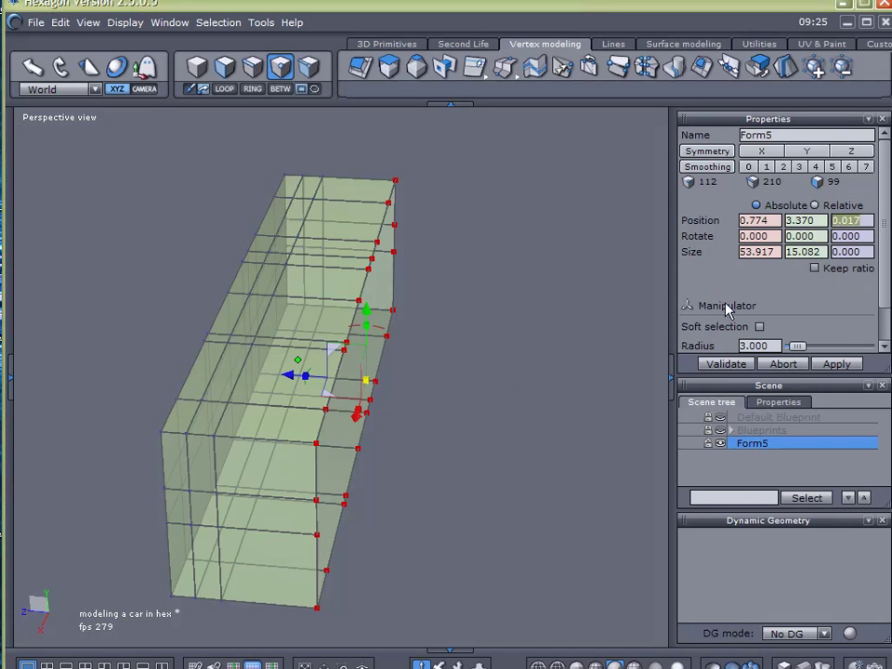
{"action": "type", "text": "0"}
{"action": "scroll", "coordinate": [324, 313], "scroll_direction": "up", "scroll_amount": 5}
{"action": "scroll", "coordinate": [324, 313], "scroll_direction": "up", "scroll_amount": 2}
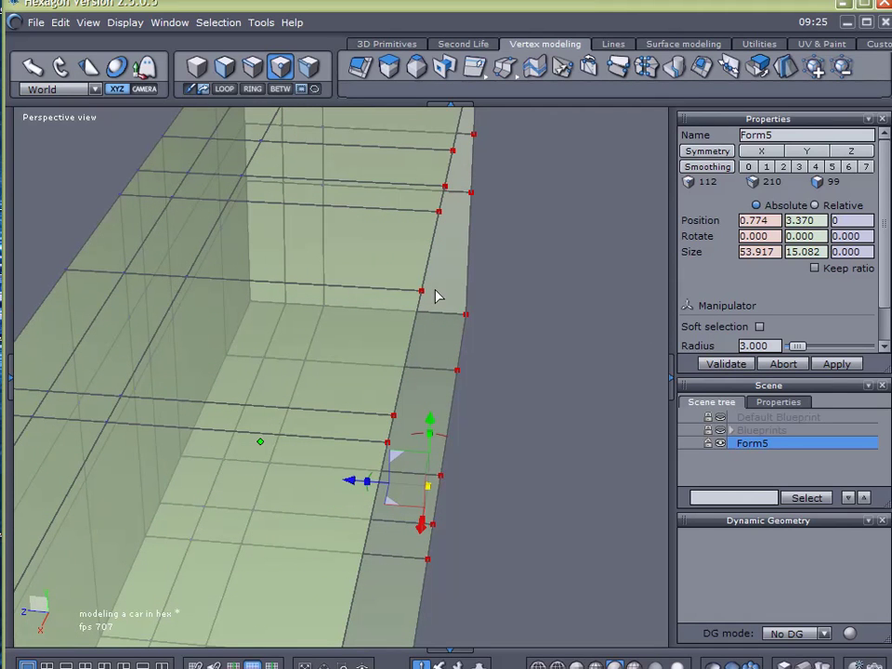
{"action": "key", "text": "Return"}
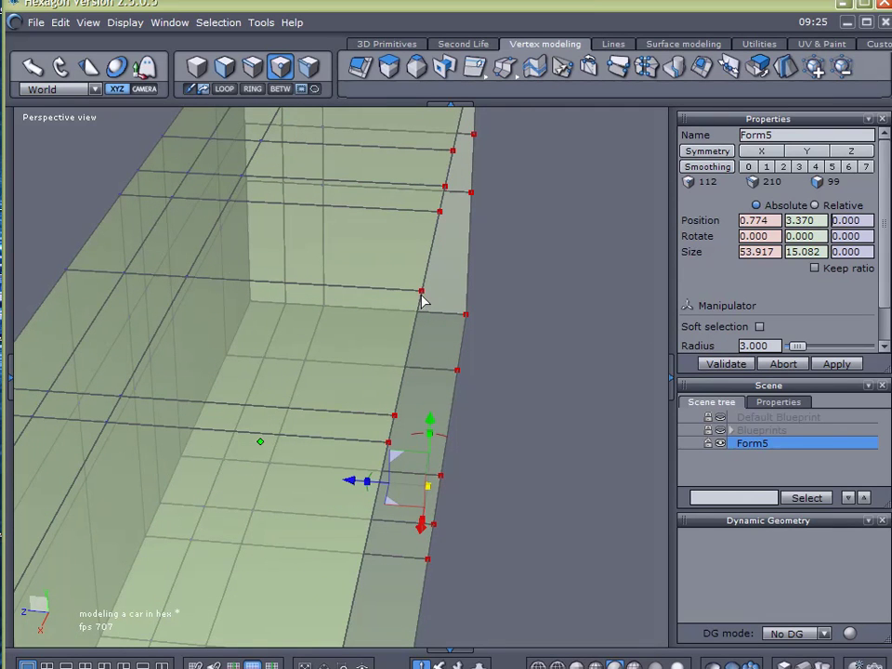
{"action": "left_click", "coordinate": [623, 321]}
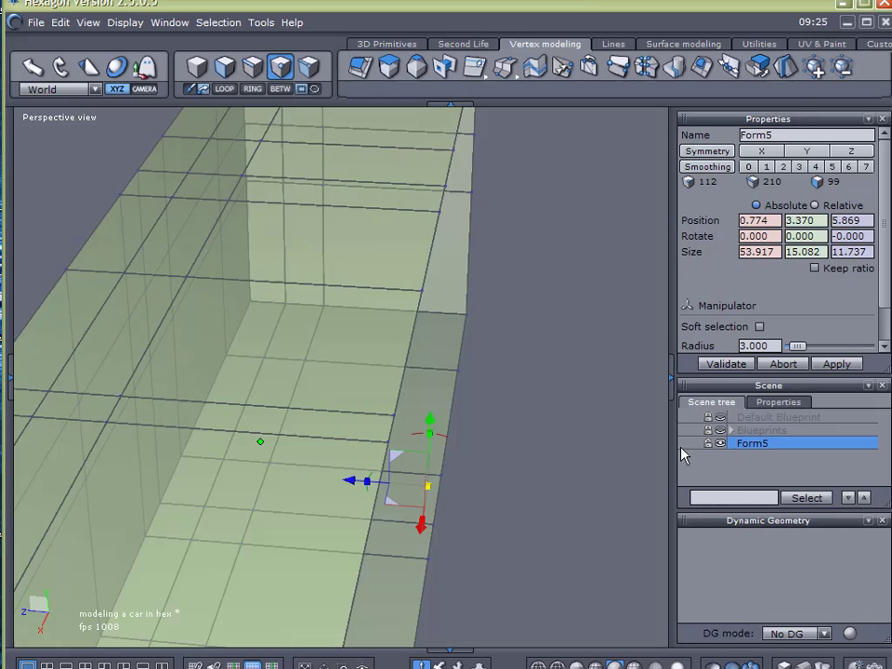
Inspect Form5's open inner side, display the Blueprints group again and compare the inner edge with the centre line from above.
{"action": "scroll", "coordinate": [594, 368], "scroll_direction": "down", "scroll_amount": 4}
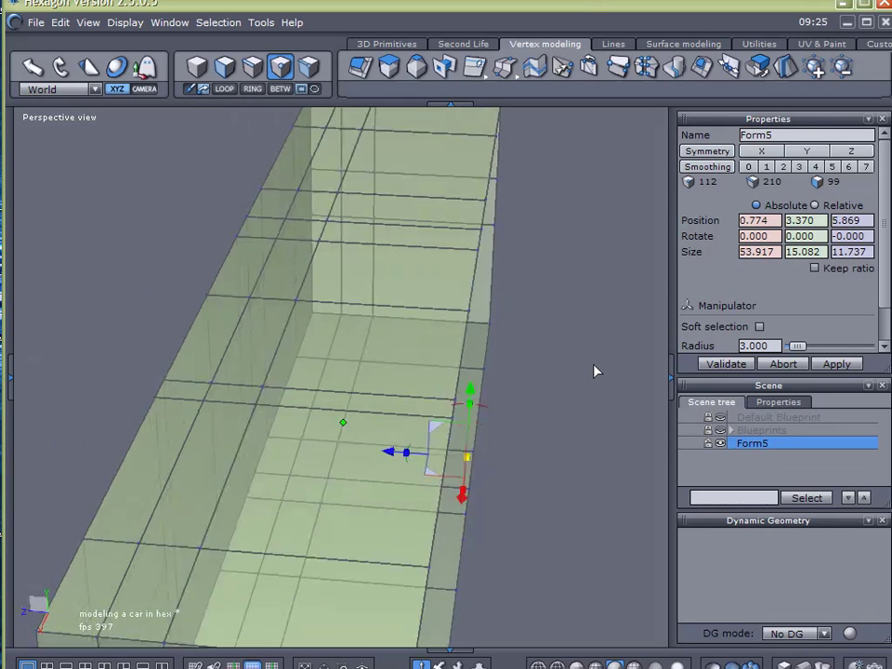
{"action": "middle_click_drag", "start_coordinate": [592, 380], "coordinate": [522, 407]}
{"action": "right_click", "coordinate": [589, 497]}
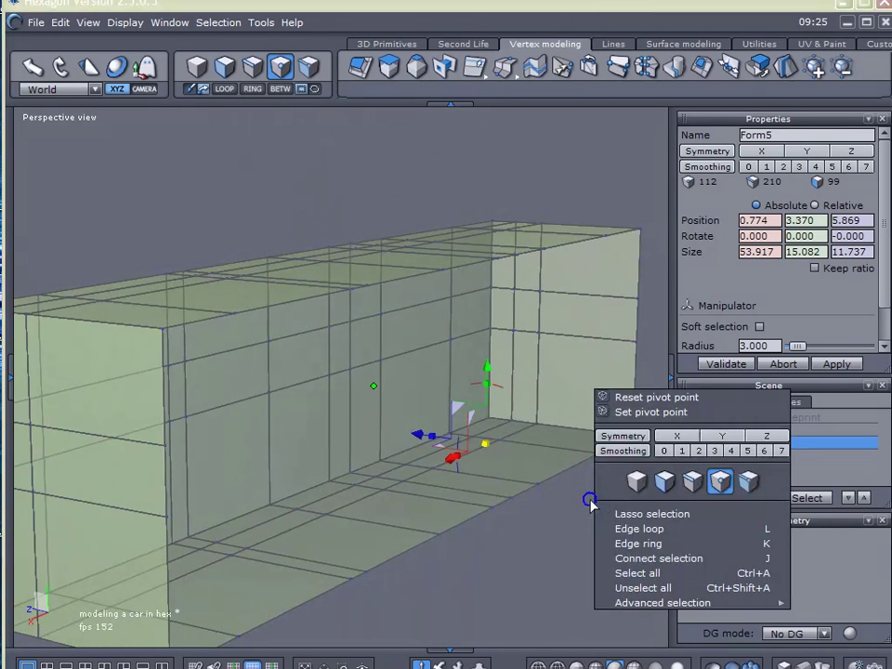
{"action": "left_click", "coordinate": [637, 392]}
{"action": "right_click_drag", "start_coordinate": [624, 392], "coordinate": [450, 438]}
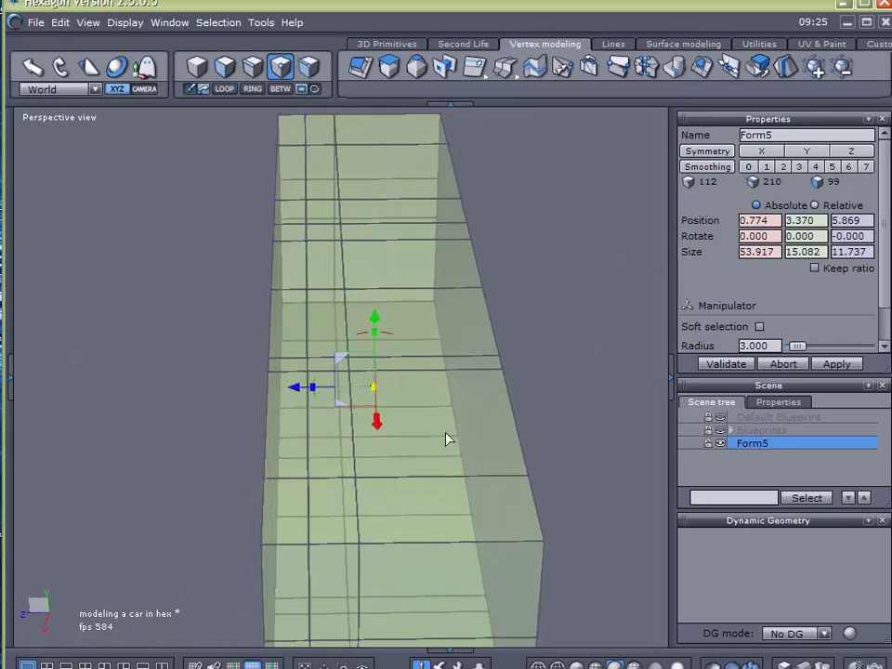
{"action": "left_click", "coordinate": [719, 430]}
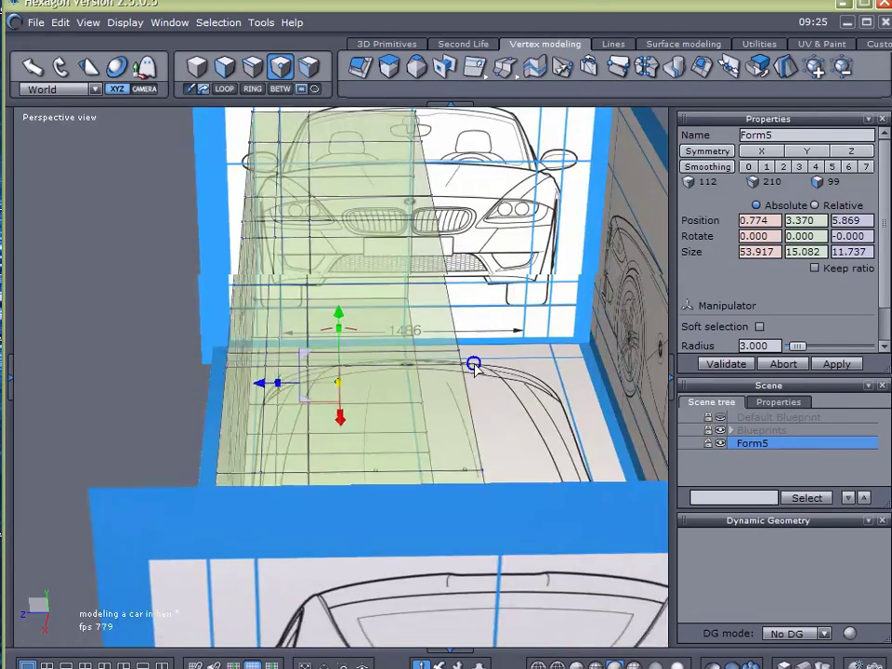
{"action": "right_click_drag", "start_coordinate": [473, 367], "coordinate": [250, 655]}
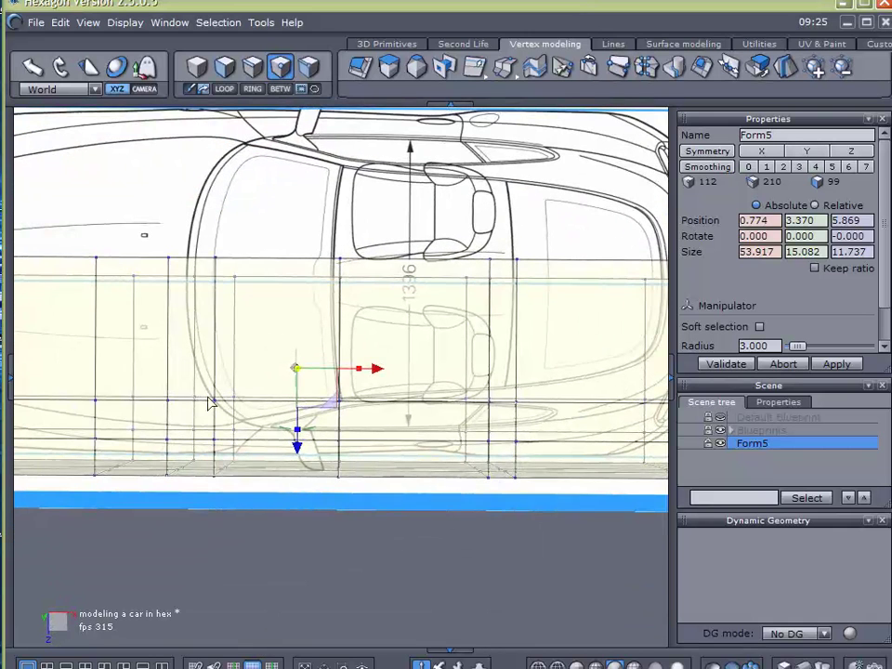
Select inner-edge vertices at two places along the centre line and check their Z positions, viewing Form5 from several angles.
{"action": "left_click_drag", "start_coordinate": [284, 191], "coordinate": [406, 298]}
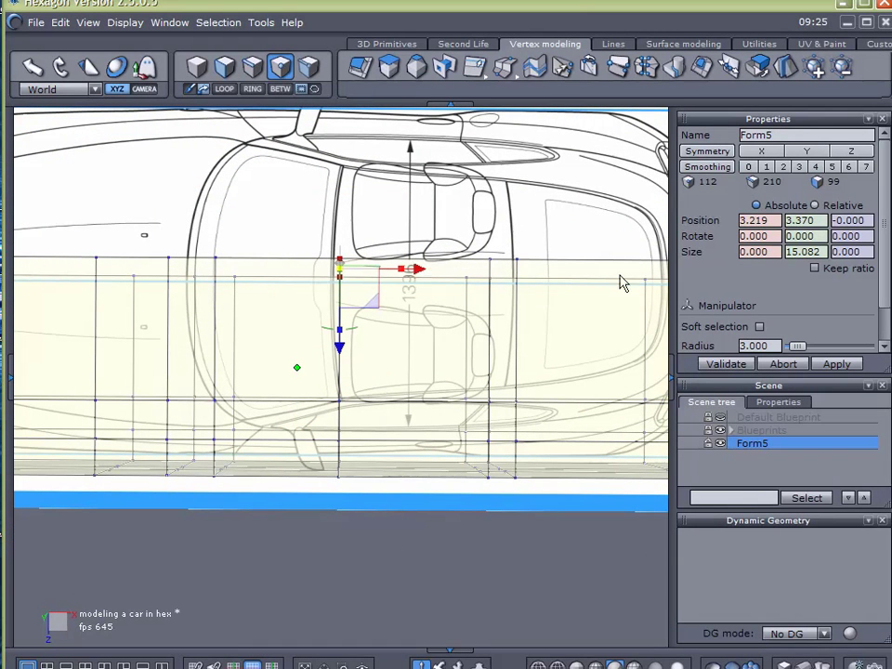
{"action": "left_click_drag", "start_coordinate": [504, 219], "coordinate": [544, 280]}
{"action": "middle_click_drag", "start_coordinate": [352, 429], "coordinate": [336, 249]}
{"action": "scroll", "coordinate": [462, 339], "scroll_direction": "down", "scroll_amount": 5}
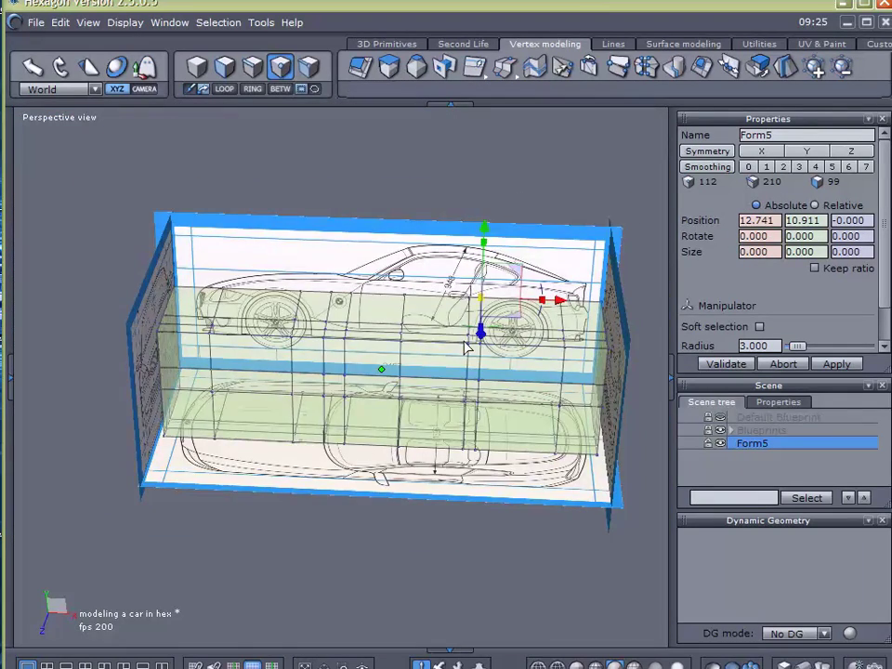
{"action": "middle_click_drag", "start_coordinate": [458, 428], "coordinate": [399, 364]}
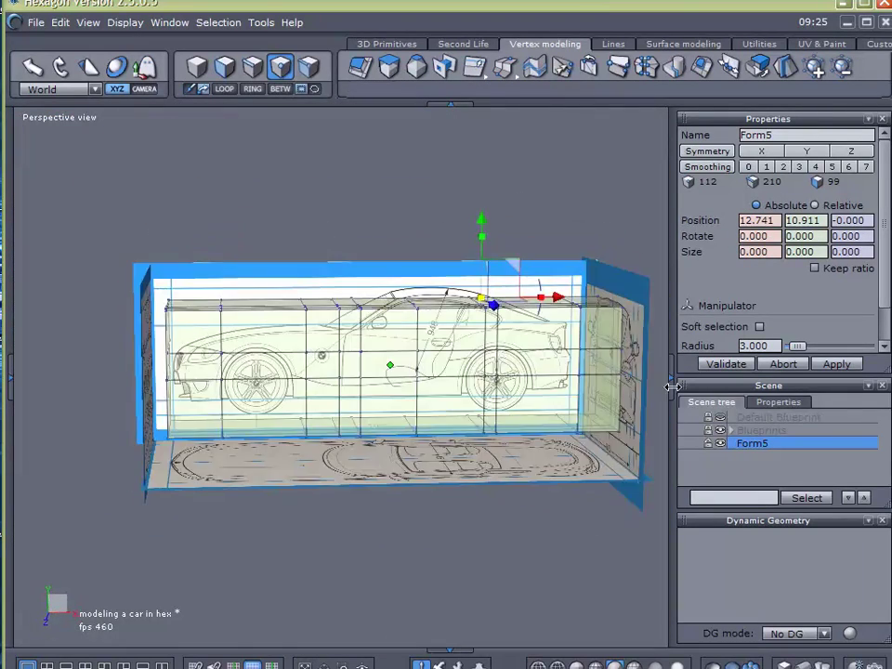
Hide the Blueprints group and, in face selection mode, delete all faces on Form5's underside.
{"action": "left_click", "coordinate": [720, 430]}
{"action": "middle_click_drag", "start_coordinate": [291, 436], "coordinate": [317, 327]}
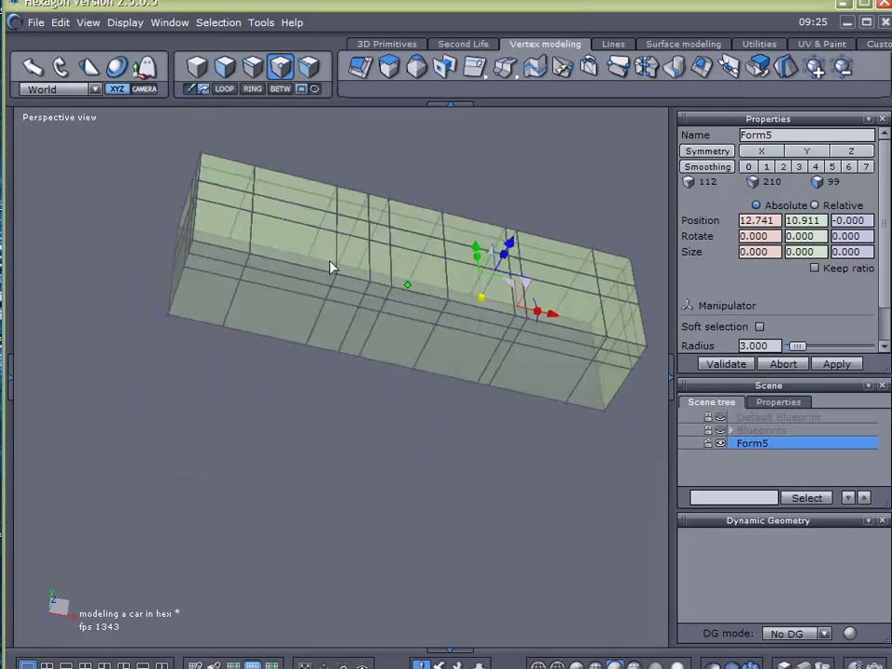
{"action": "middle_click_drag", "start_coordinate": [327, 253], "coordinate": [259, 157]}
{"action": "left_click", "coordinate": [224, 65]}
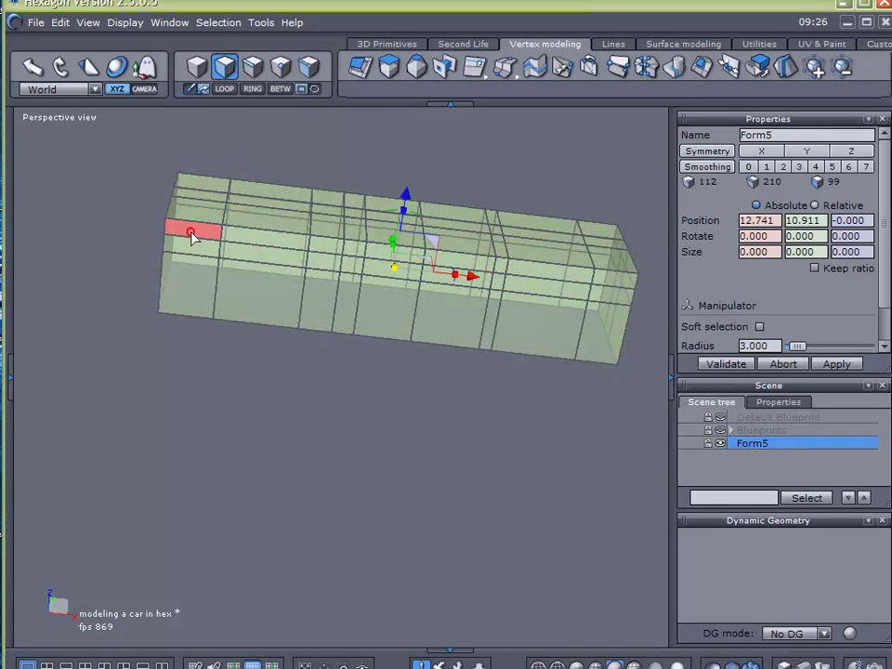
{"action": "mouse_move", "coordinate": [192, 235]}
{"action": "left_mouse_down"}
{"action": "mouse_move", "coordinate": [205, 304]}
{"action": "mouse_move", "coordinate": [293, 247]}
{"action": "mouse_move", "coordinate": [338, 298]}
{"action": "mouse_move", "coordinate": [359, 276]}
{"action": "mouse_move", "coordinate": [399, 260]}
{"action": "mouse_move", "coordinate": [465, 298]}
{"action": "mouse_move", "coordinate": [498, 265]}
{"action": "mouse_move", "coordinate": [501, 346]}
{"action": "mouse_move", "coordinate": [498, 329]}
{"action": "mouse_move", "coordinate": [563, 295]}
{"action": "mouse_move", "coordinate": [575, 334]}
{"action": "mouse_move", "coordinate": [565, 254]}
{"action": "mouse_move", "coordinate": [623, 279]}
{"action": "mouse_move", "coordinate": [610, 371]}
{"action": "left_mouse_up"}
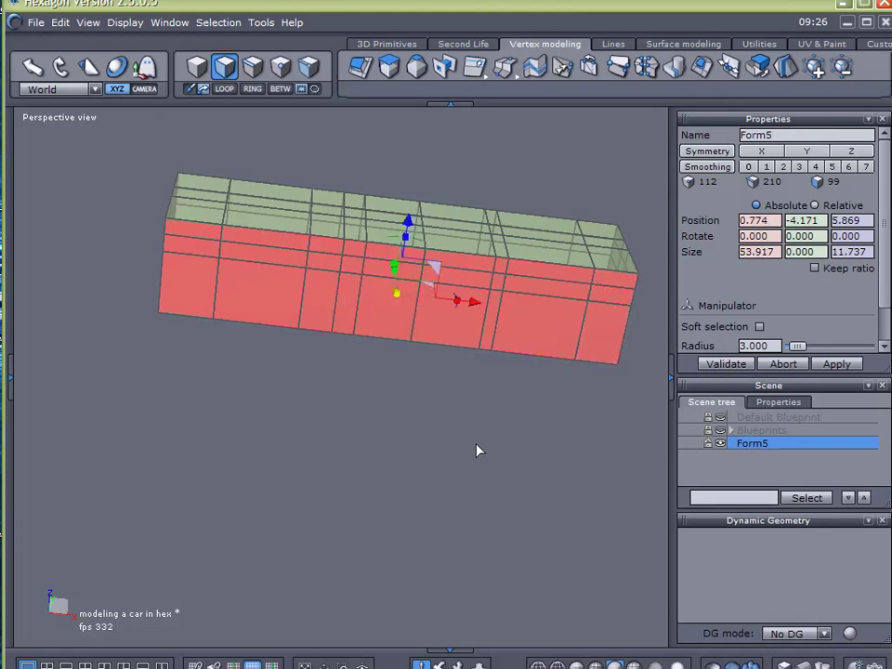
{"action": "key", "text": "Delete"}
Display the Blueprints group, switch to the front view and delete Form5's side face covering the front wheel.
{"action": "right_click_drag", "start_coordinate": [394, 327], "coordinate": [534, 515]}
{"action": "left_click", "coordinate": [720, 430]}
{"action": "left_click", "coordinate": [59, 118]}
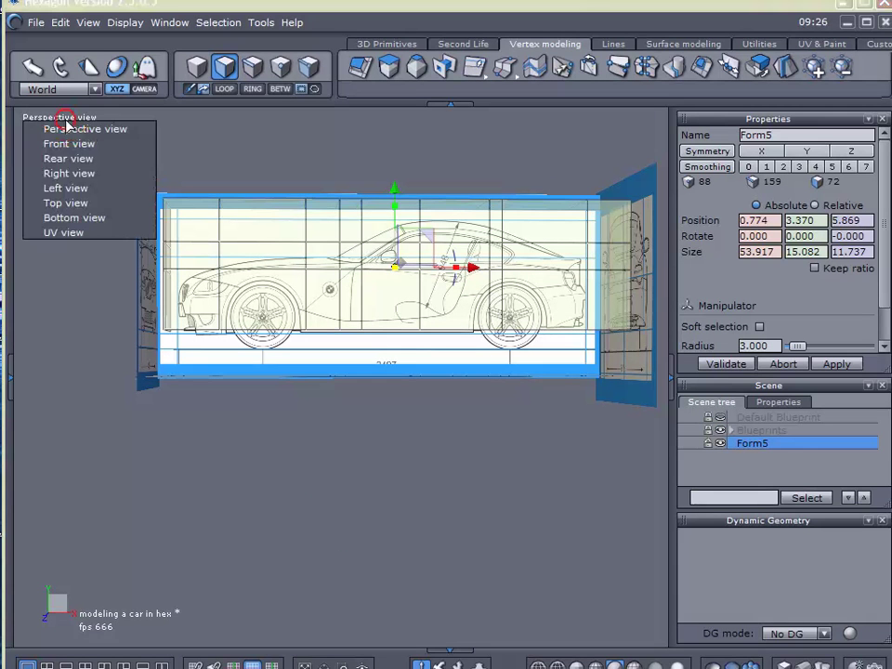
{"action": "left_click", "coordinate": [68, 144]}
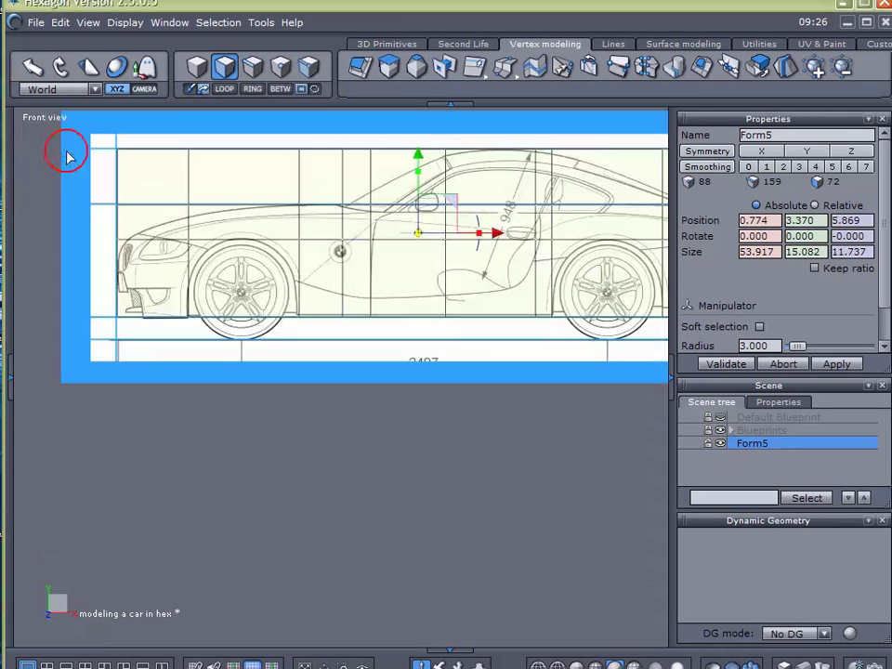
{"action": "scroll", "coordinate": [249, 289], "scroll_direction": "up", "scroll_amount": 2}
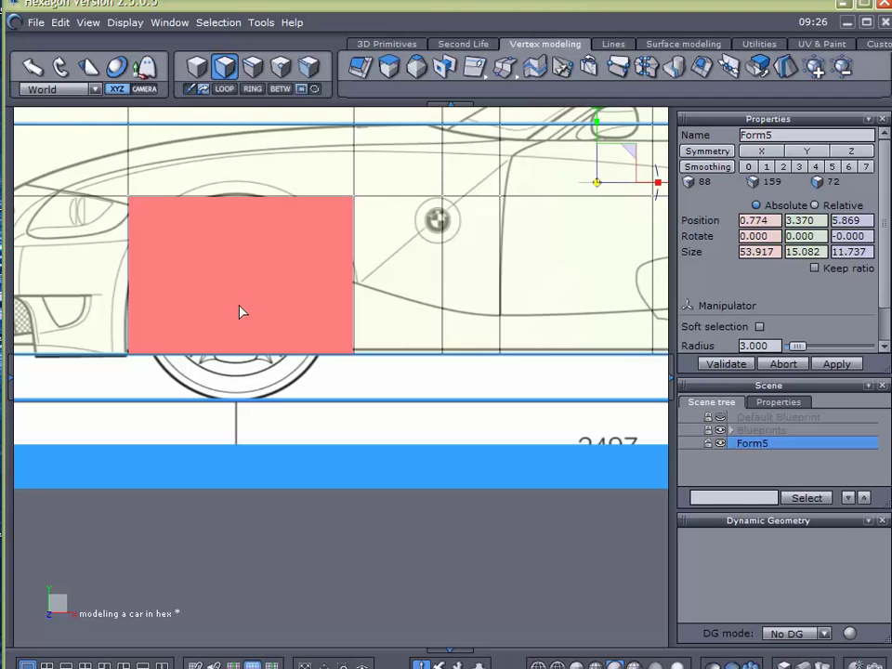
{"action": "left_click", "coordinate": [249, 268]}
{"action": "key", "text": "Delete"}
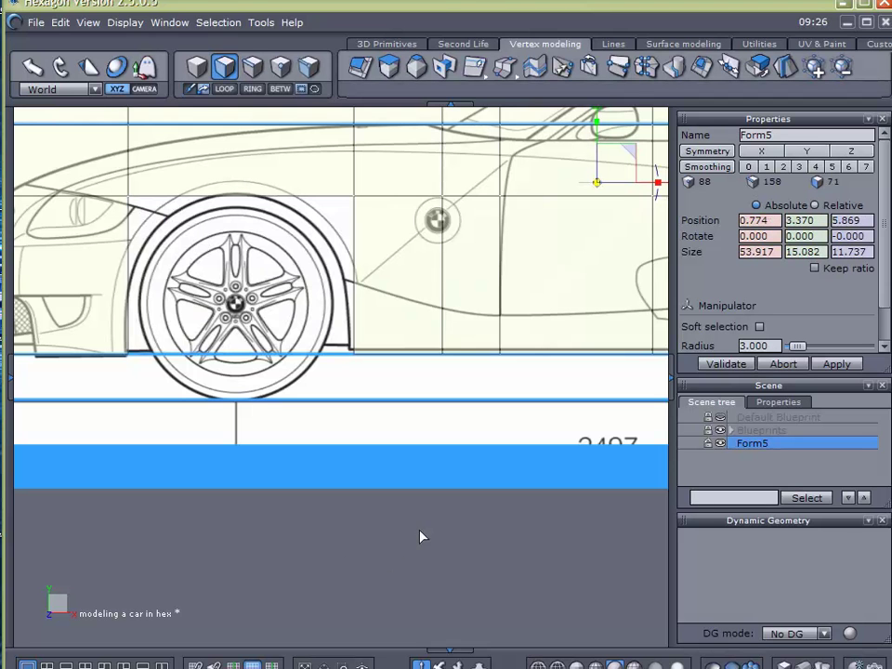
Delete Form5's side face covering the rear wheel.
{"action": "middle_click_drag", "start_coordinate": [491, 449], "coordinate": [136, 394]}
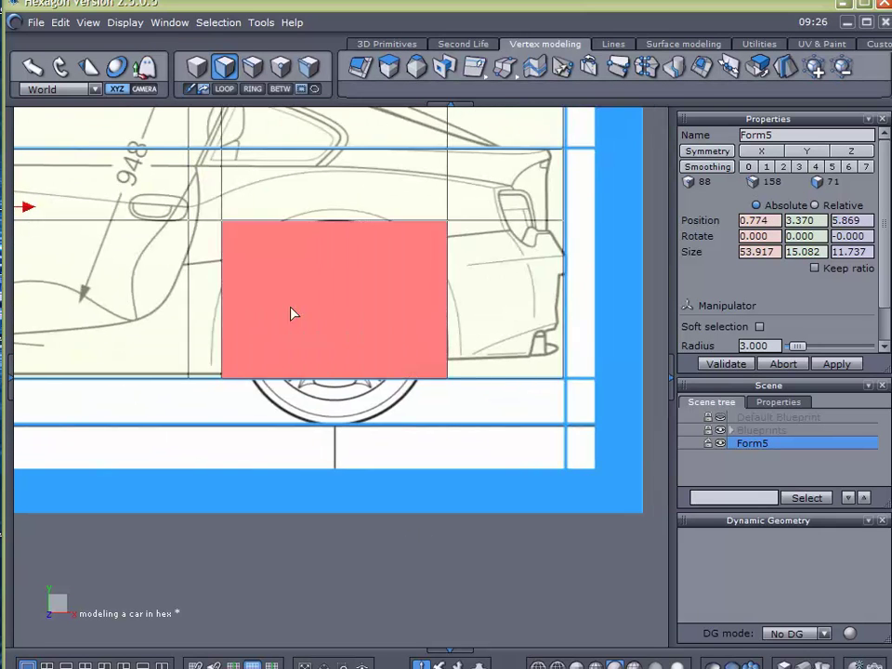
{"action": "left_click", "coordinate": [318, 371]}
{"action": "key", "text": "Delete"}
{"action": "scroll", "coordinate": [364, 442], "scroll_direction": "down", "scroll_amount": 3}
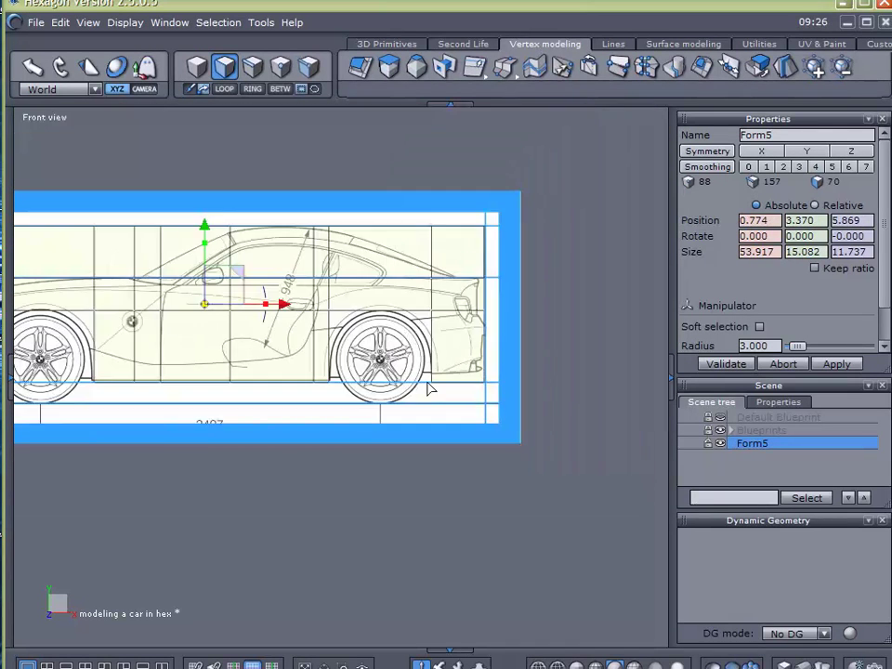
Save the scene as a new Hexagon file named "modeling a car in hex2".
{"action": "left_click", "coordinate": [34, 22]}
{"action": "left_click", "coordinate": [72, 176]}
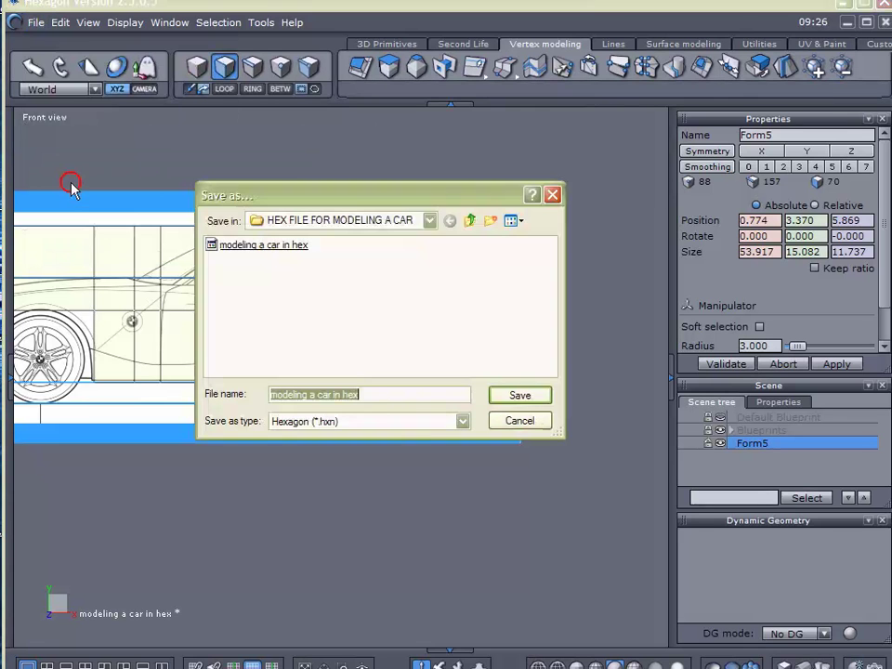
{"action": "key", "text": "End"}
{"action": "type", "text": "2"}
{"action": "key", "text": "Return"}
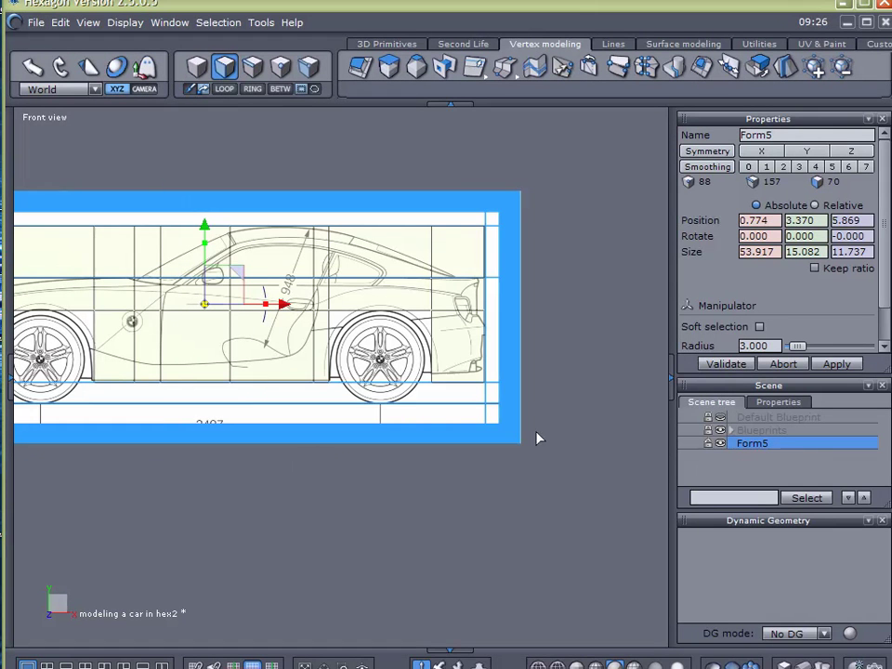
Return to the perspective view and set the transparency of Form5's material to 0.
{"action": "scroll", "coordinate": [457, 431], "scroll_direction": "down", "scroll_amount": 2}
{"action": "right_click_drag", "start_coordinate": [457, 431], "coordinate": [585, 400]}
{"action": "left_click", "coordinate": [457, 398]}
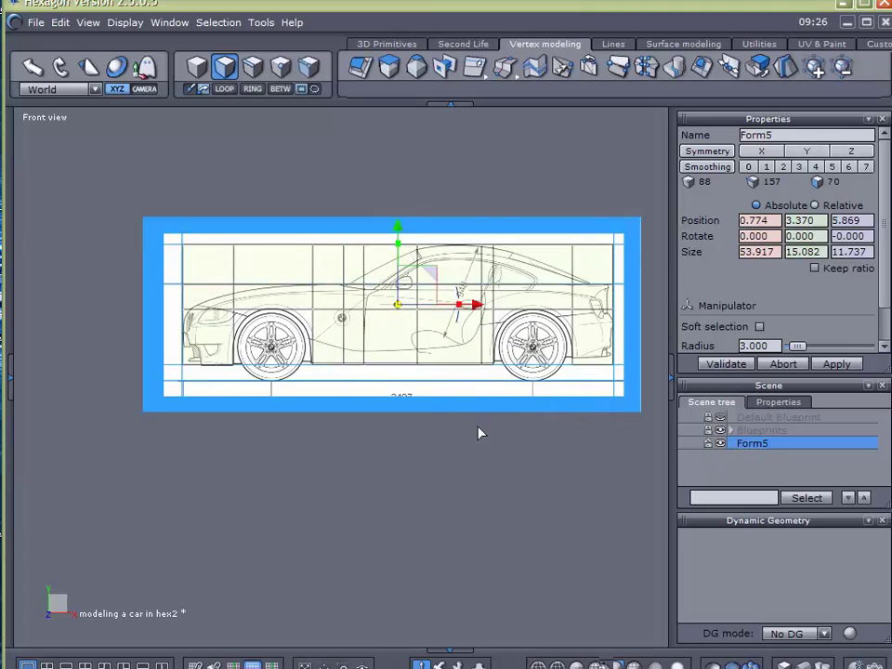
{"action": "left_click", "coordinate": [42, 117]}
{"action": "left_click", "coordinate": [49, 129]}
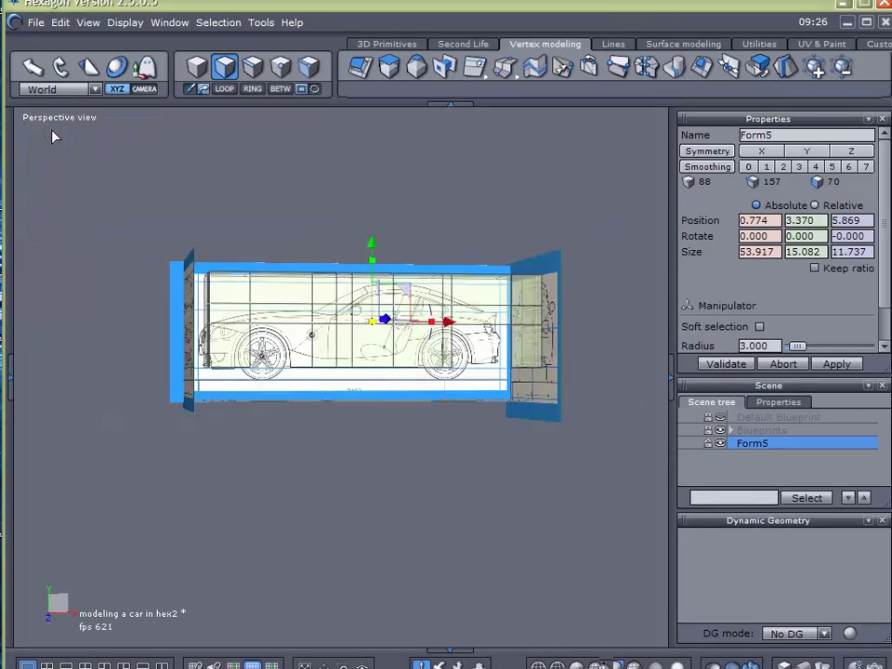
{"action": "scroll", "coordinate": [429, 363], "scroll_direction": "up", "scroll_amount": 3}
{"action": "middle_click_drag", "start_coordinate": [330, 491], "coordinate": [296, 588]}
{"action": "right_click_drag", "start_coordinate": [297, 596], "coordinate": [288, 584]}
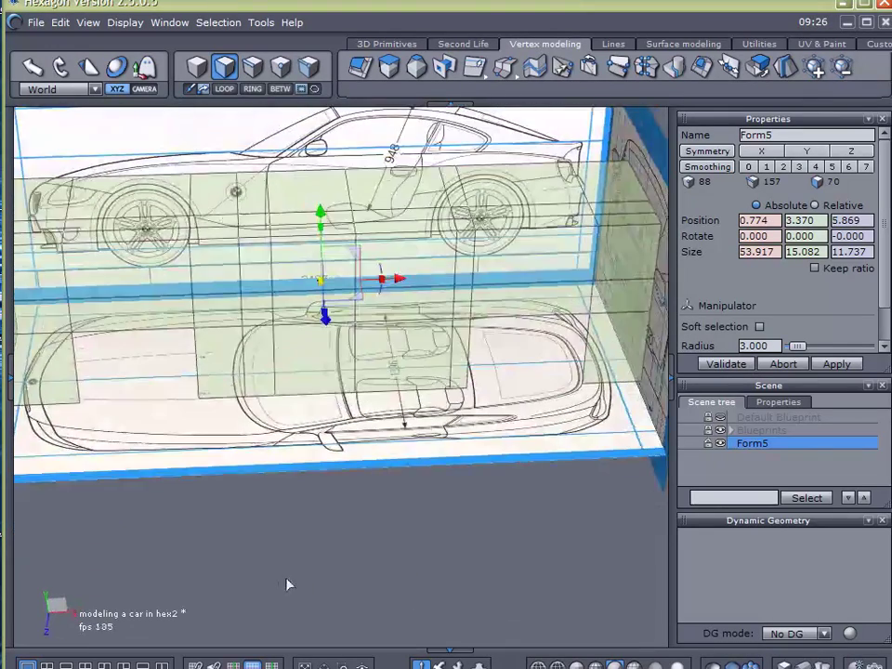
{"action": "left_click", "coordinate": [7, 372]}
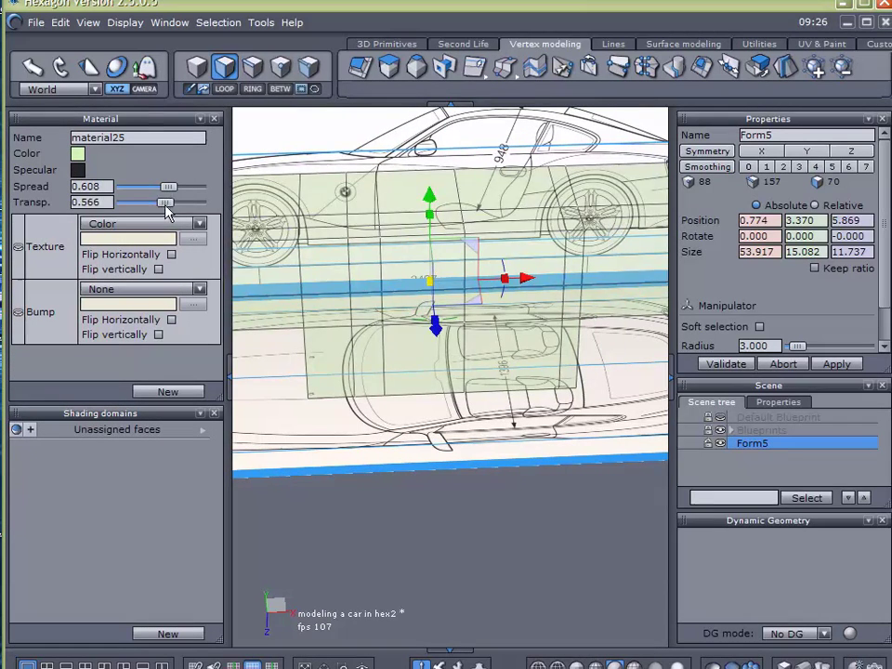
{"action": "left_click_drag", "start_coordinate": [164, 202], "coordinate": [119, 202]}
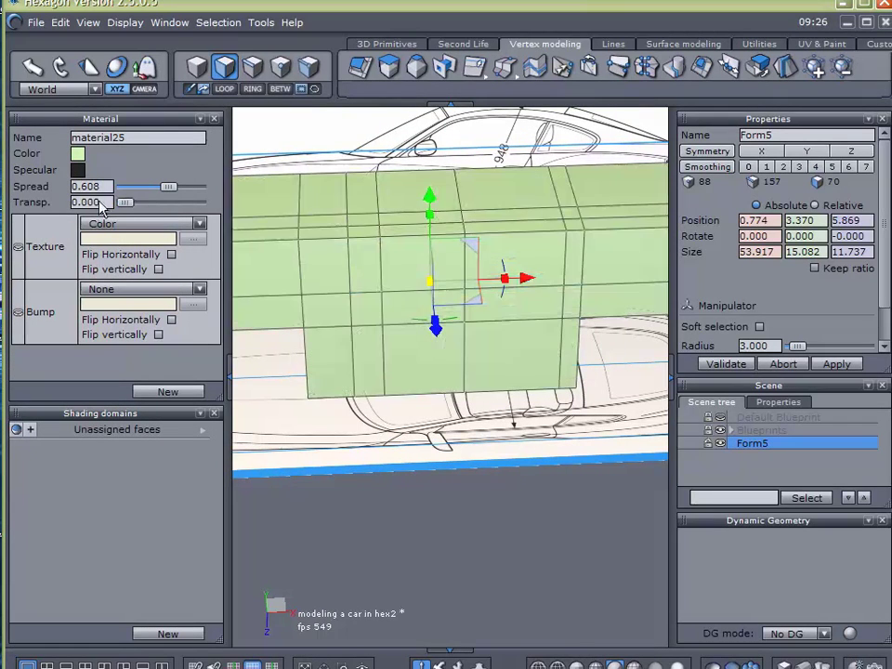
{"action": "left_click", "coordinate": [231, 382]}
Compare the opaque Form5 with the blueprints, then leave the Blueprints group hidden so only the body mesh is displayed.
{"action": "mouse_move", "coordinate": [320, 525]}
{"action": "right_mouse_down"}
{"action": "mouse_move", "coordinate": [423, 518]}
{"action": "mouse_move", "coordinate": [376, 536]}
{"action": "right_mouse_up"}
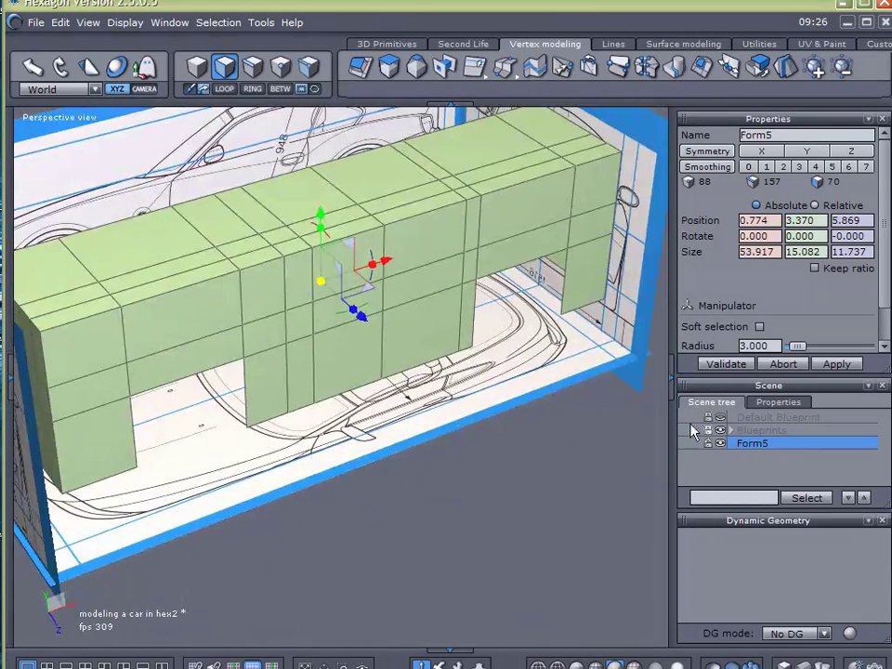
{"action": "left_click", "coordinate": [721, 430]}
{"action": "right_click_drag", "start_coordinate": [439, 447], "coordinate": [641, 414]}
{"action": "left_click", "coordinate": [720, 438]}
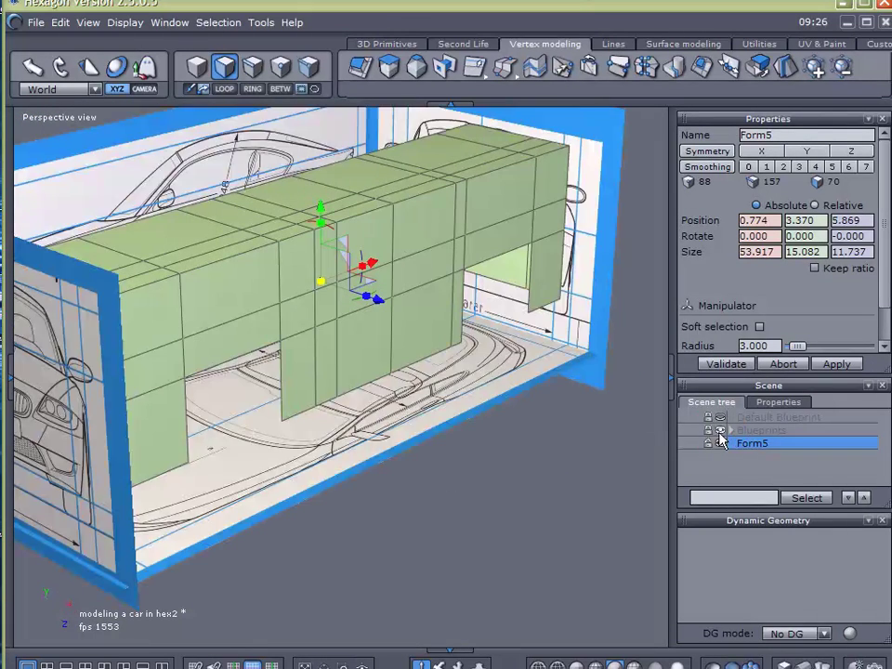
{"action": "right_click_drag", "start_coordinate": [411, 425], "coordinate": [423, 449]}
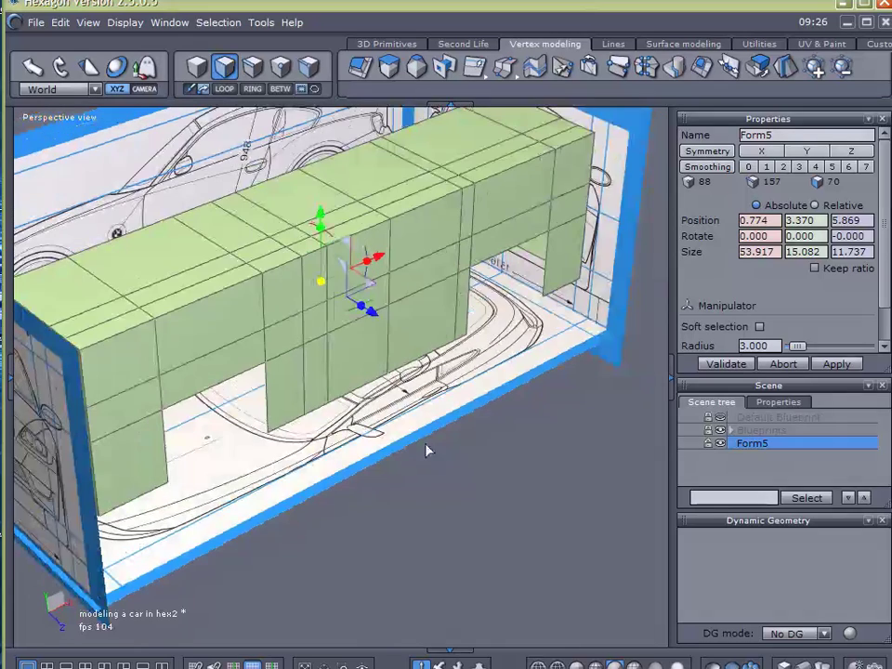
{"action": "left_click", "coordinate": [720, 431]}
{"action": "right_click_drag", "start_coordinate": [545, 368], "coordinate": [591, 400]}
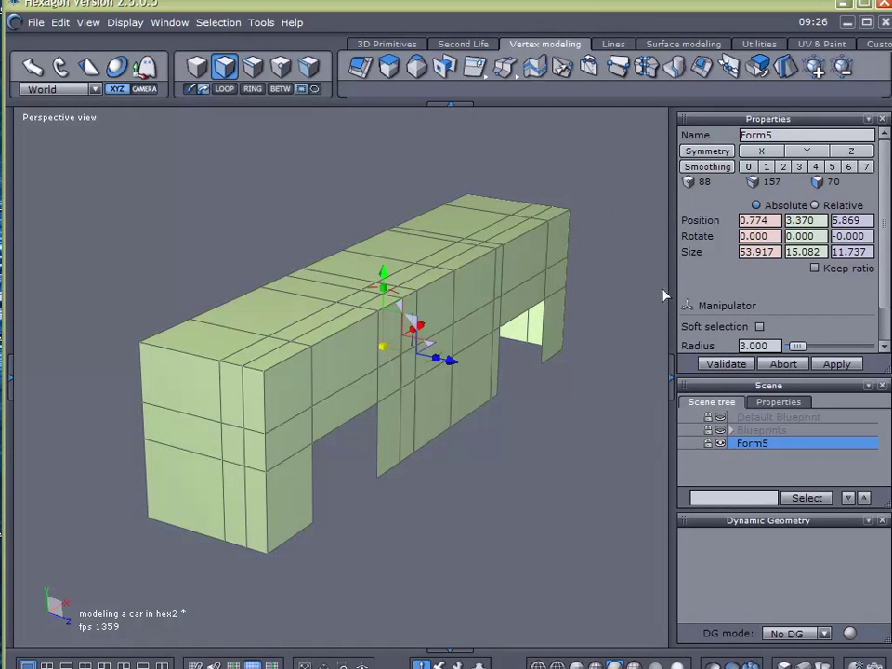
{"action": "right_click_drag", "start_coordinate": [637, 274], "coordinate": [616, 240]}
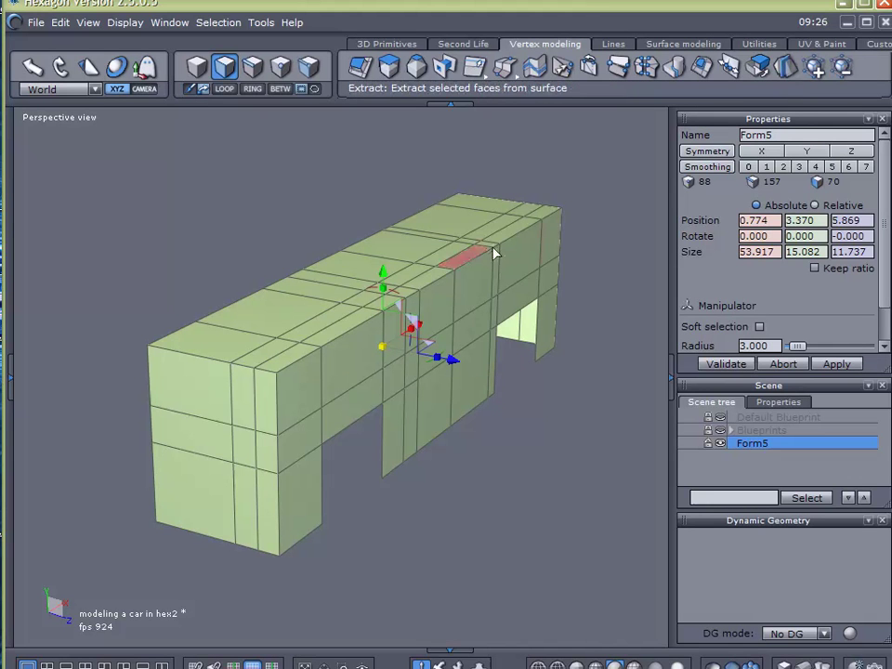
Mirror Form5 across its inner side with the Symmetry tool to create the car's opposite half.
{"action": "left_click", "coordinate": [786, 67]}
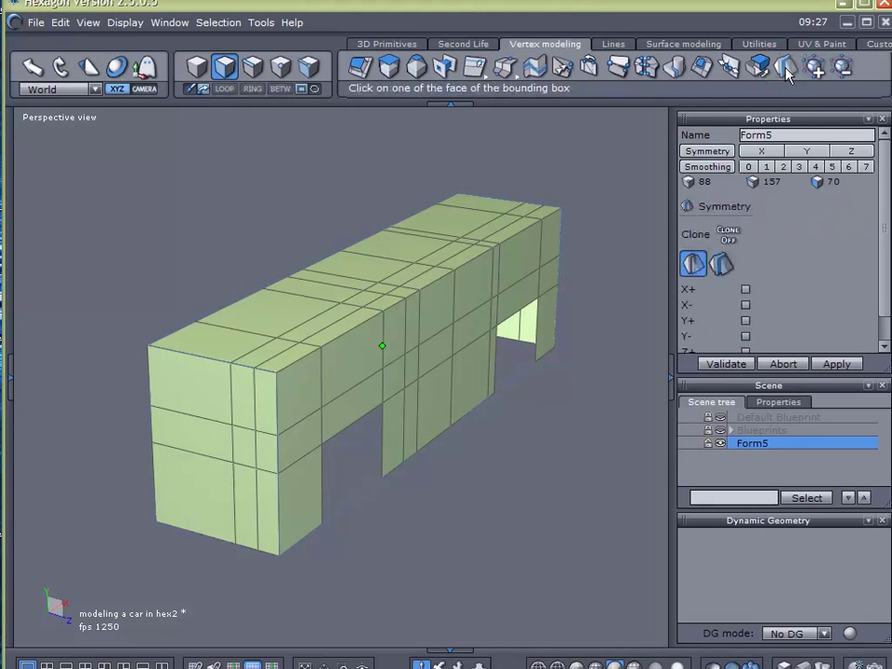
{"action": "middle_click_drag", "start_coordinate": [223, 433], "coordinate": [223, 395]}
{"action": "left_click", "coordinate": [340, 387]}
{"action": "left_click", "coordinate": [734, 364]}
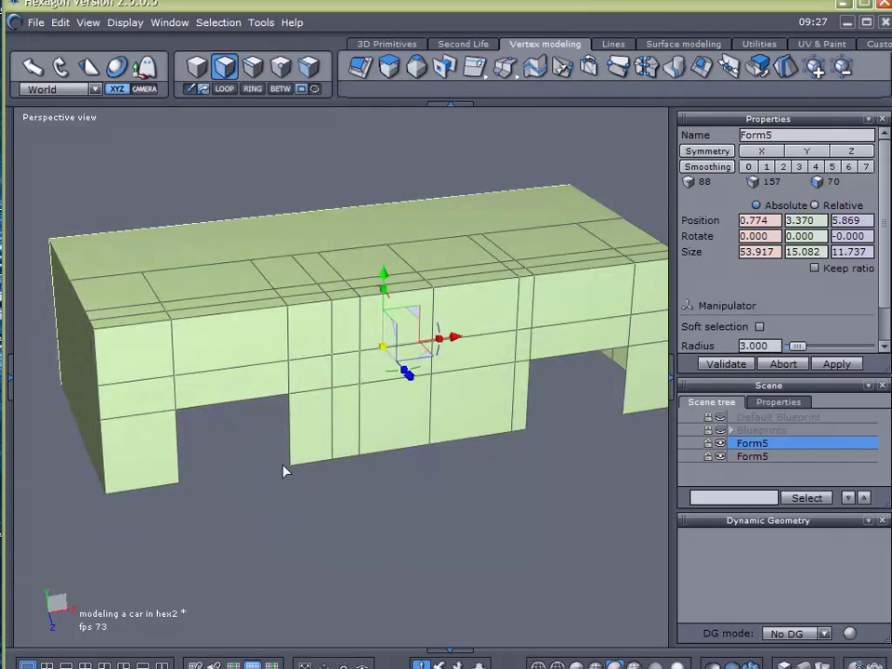
Inspect both halves, delete the mirrored copy of Form5 and reselect the original half.
{"action": "middle_click_drag", "start_coordinate": [352, 497], "coordinate": [637, 518]}
{"action": "left_click", "coordinate": [738, 460]}
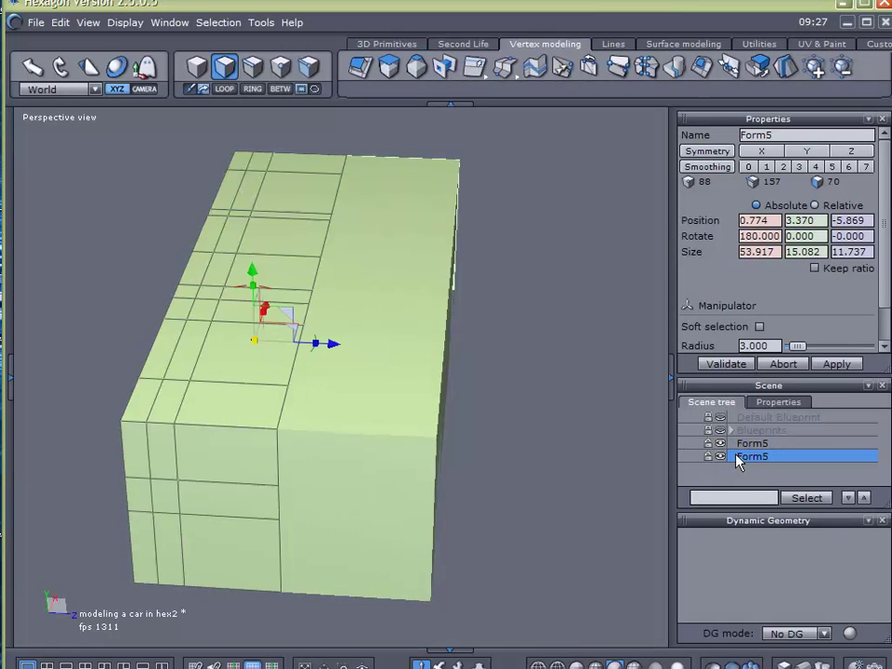
{"action": "middle_click_drag", "start_coordinate": [595, 483], "coordinate": [399, 325]}
{"action": "middle_click_drag", "start_coordinate": [471, 437], "coordinate": [200, 413]}
{"action": "left_click", "coordinate": [557, 457]}
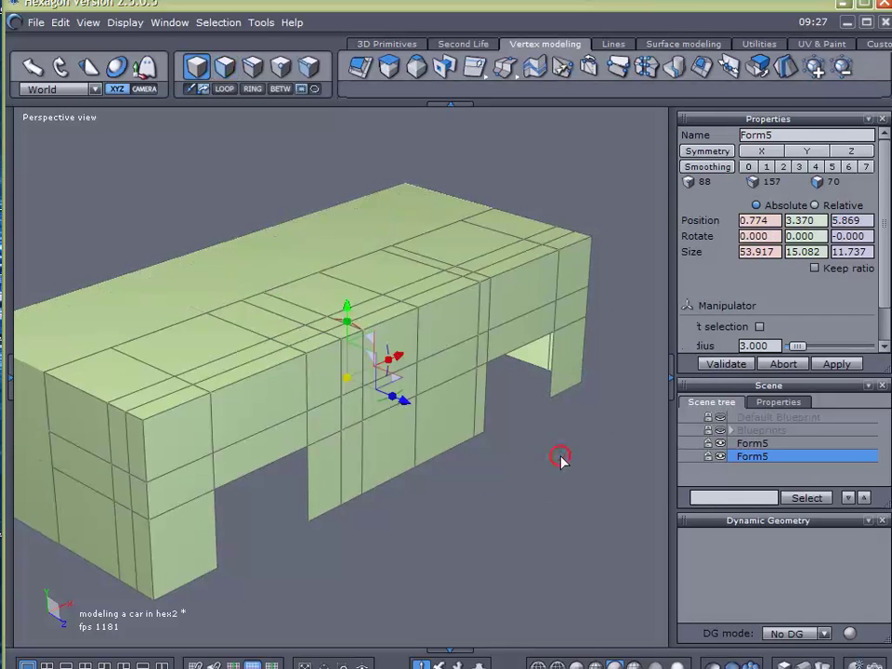
{"action": "left_click", "coordinate": [733, 456]}
{"action": "key", "text": "Delete"}
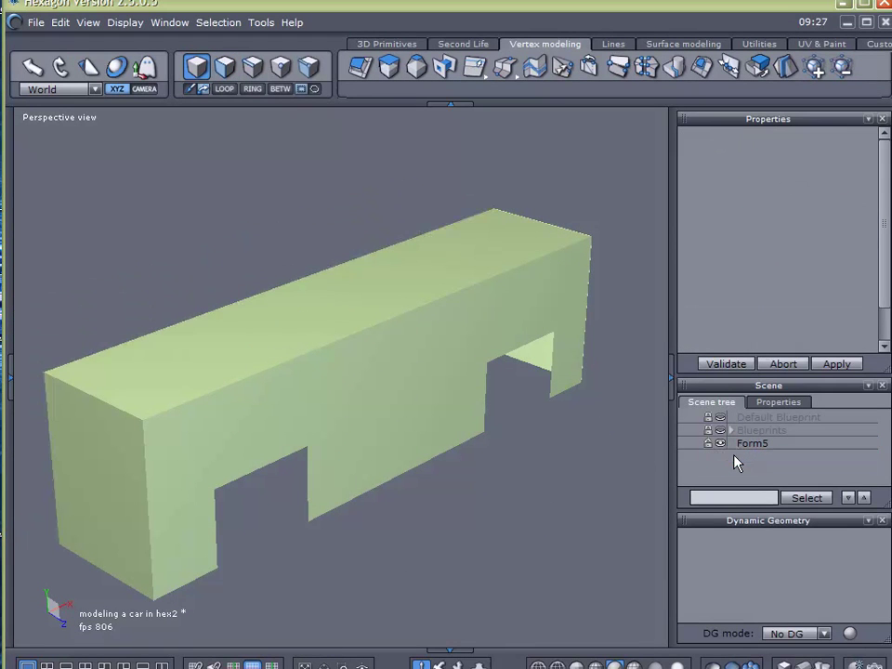
{"action": "left_click", "coordinate": [731, 445]}
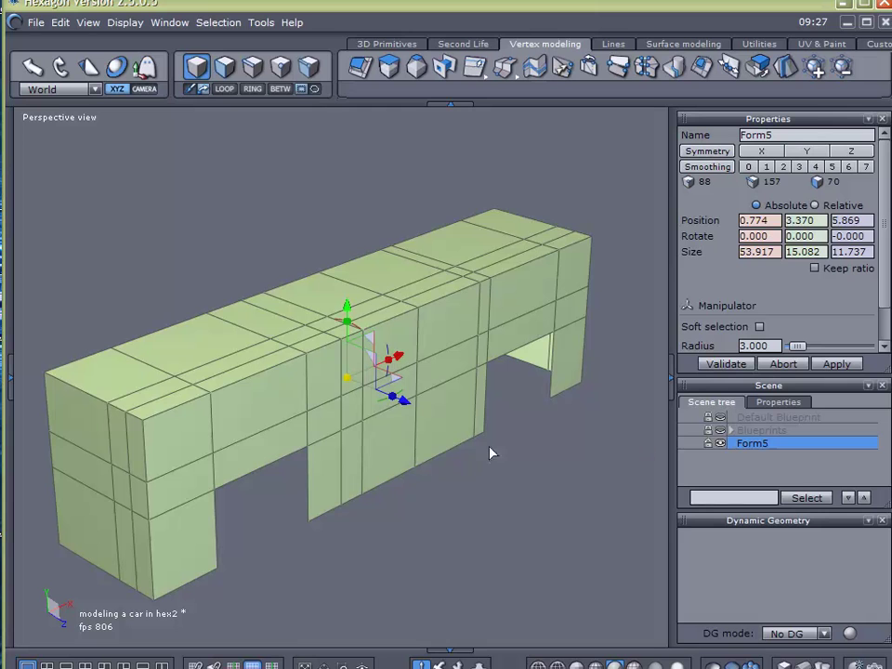
Show the Blueprints group again and view it together with the Form5 body mesh.
{"action": "left_click", "coordinate": [720, 430]}
{"action": "middle_click_drag", "start_coordinate": [660, 423], "coordinate": [404, 416]}
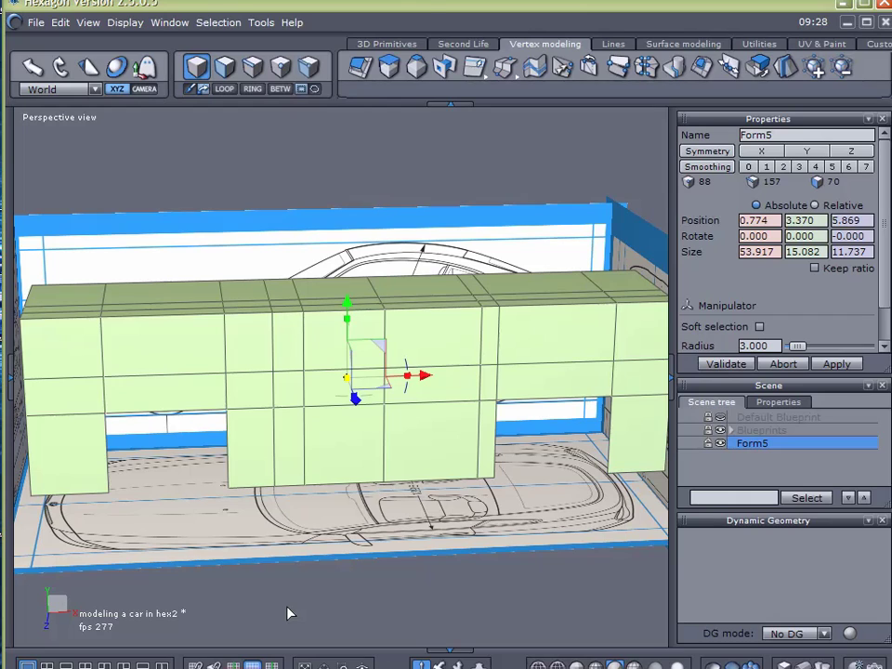
{"action": "middle_click_drag", "start_coordinate": [261, 569], "coordinate": [413, 522]}
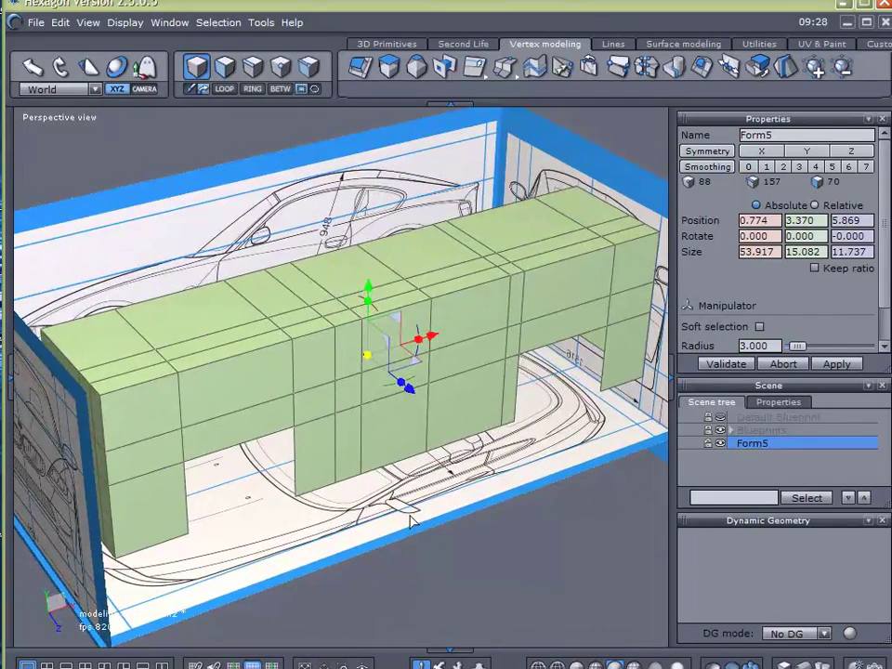
{"action": "scroll", "coordinate": [414, 523], "scroll_direction": "up", "scroll_amount": 2}
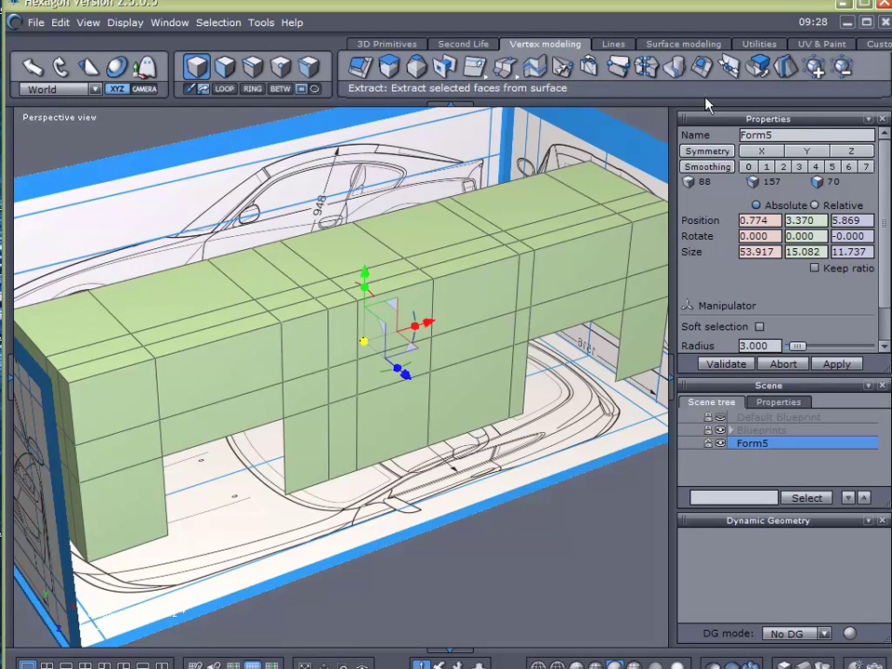
{"action": "key", "text": "ctrl+shift+d"}
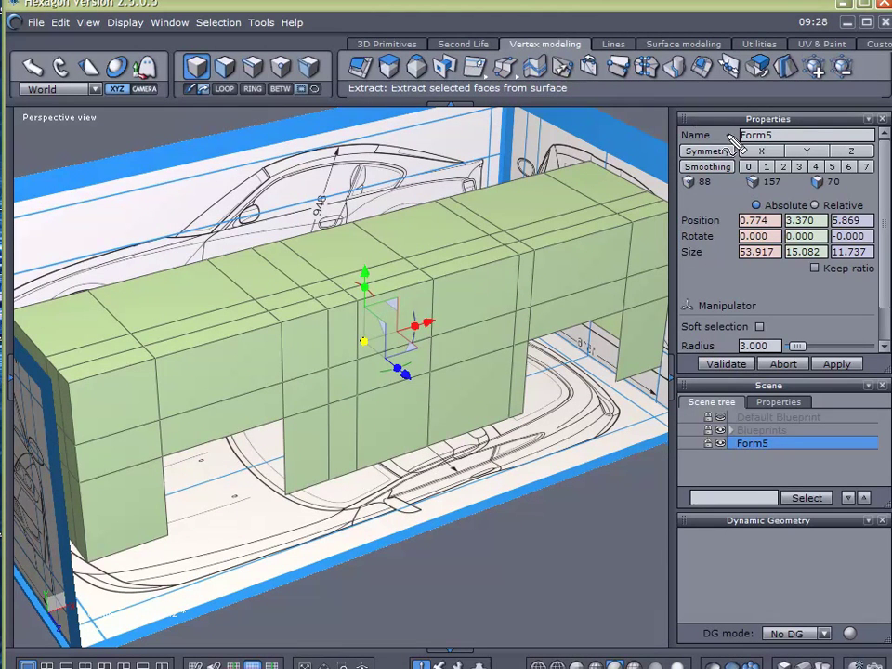
{"action": "mouse_move", "coordinate": [727, 133]}
{"action": "left_mouse_down"}
{"action": "mouse_move", "coordinate": [673, 158]}
{"action": "mouse_move", "coordinate": [739, 154]}
{"action": "mouse_move", "coordinate": [716, 132]}
{"action": "left_mouse_up"}
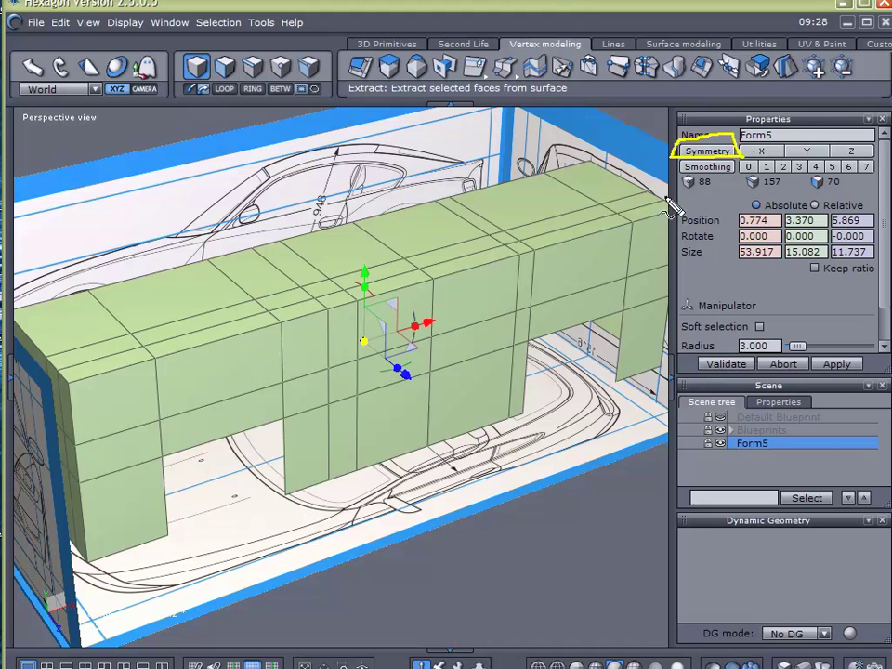
{"action": "key", "text": "Escape"}
Apply smoothing level 2 to Form5.
{"action": "middle_click_drag", "start_coordinate": [620, 305], "coordinate": [394, 435]}
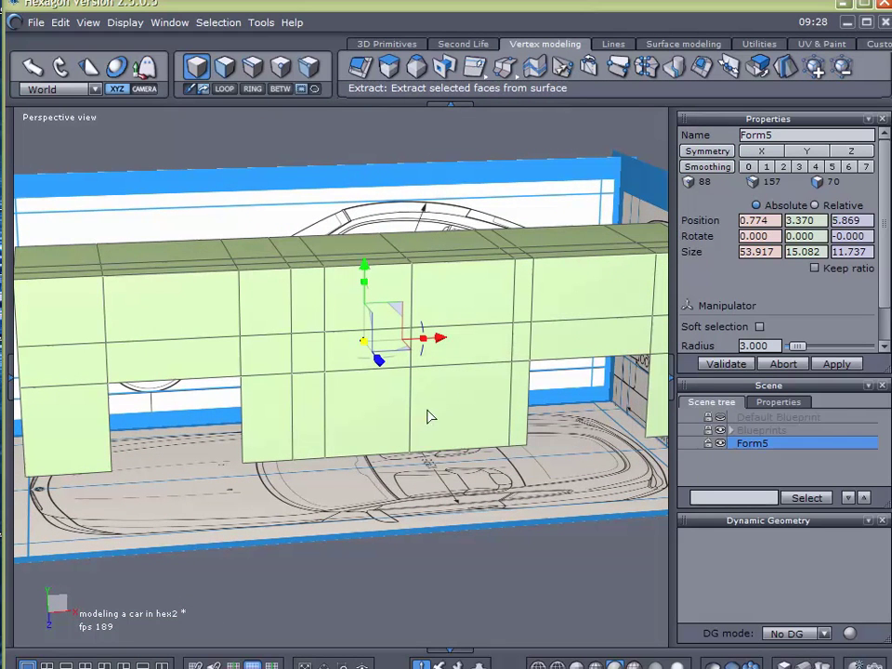
{"action": "left_click", "coordinate": [767, 166]}
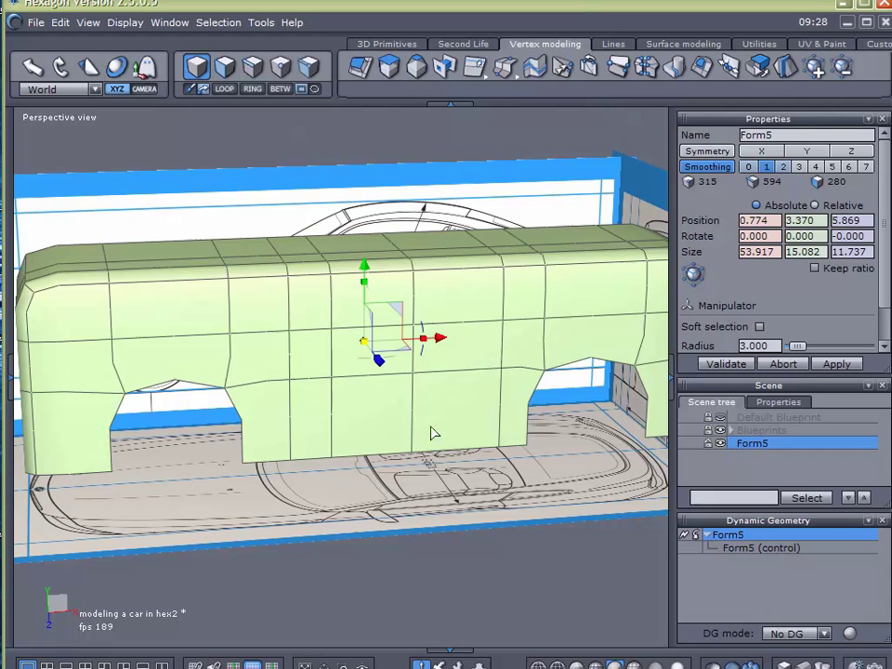
{"action": "middle_click_drag", "start_coordinate": [423, 434], "coordinate": [318, 309]}
{"action": "key", "text": "Page_Up"}
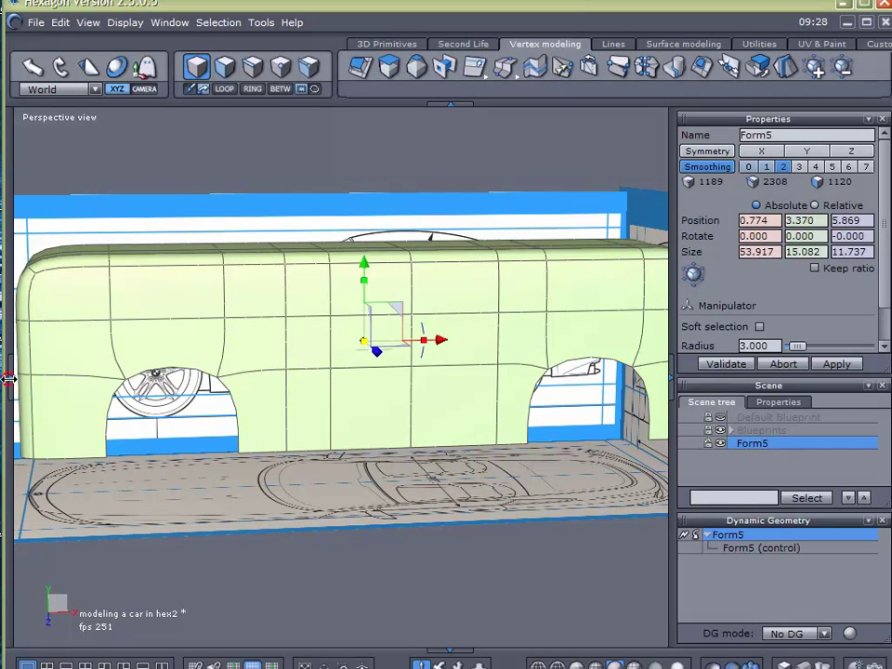
Make Form5's material semi-transparent so the blueprints show through it, and switch to the front view.
{"action": "left_click", "coordinate": [10, 377]}
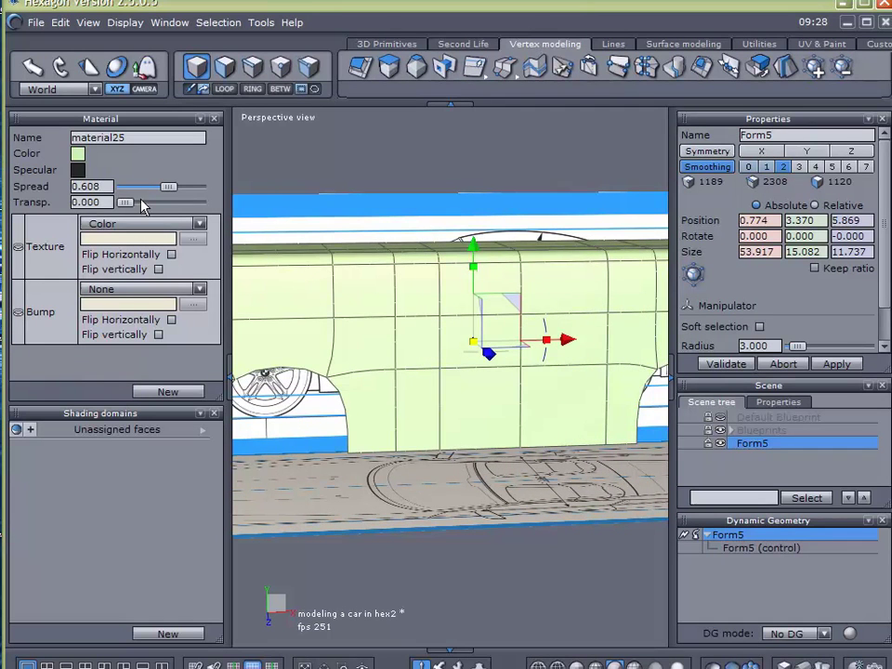
{"action": "mouse_move", "coordinate": [125, 202]}
{"action": "left_mouse_down"}
{"action": "mouse_move", "coordinate": [171, 208]}
{"action": "mouse_move", "coordinate": [163, 203]}
{"action": "left_mouse_up"}
{"action": "left_click", "coordinate": [230, 376]}
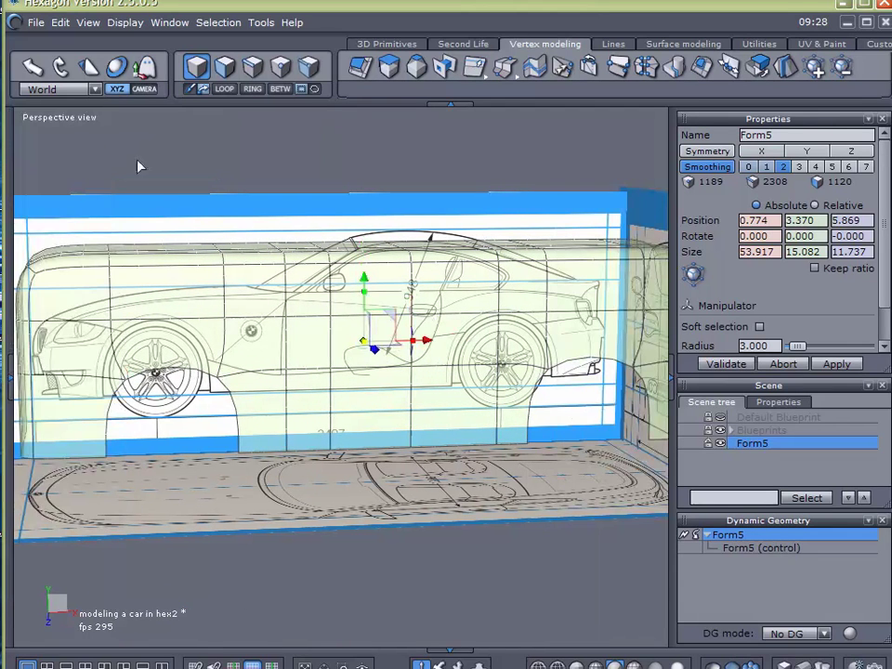
{"action": "left_click", "coordinate": [75, 118]}
{"action": "left_click", "coordinate": [66, 143]}
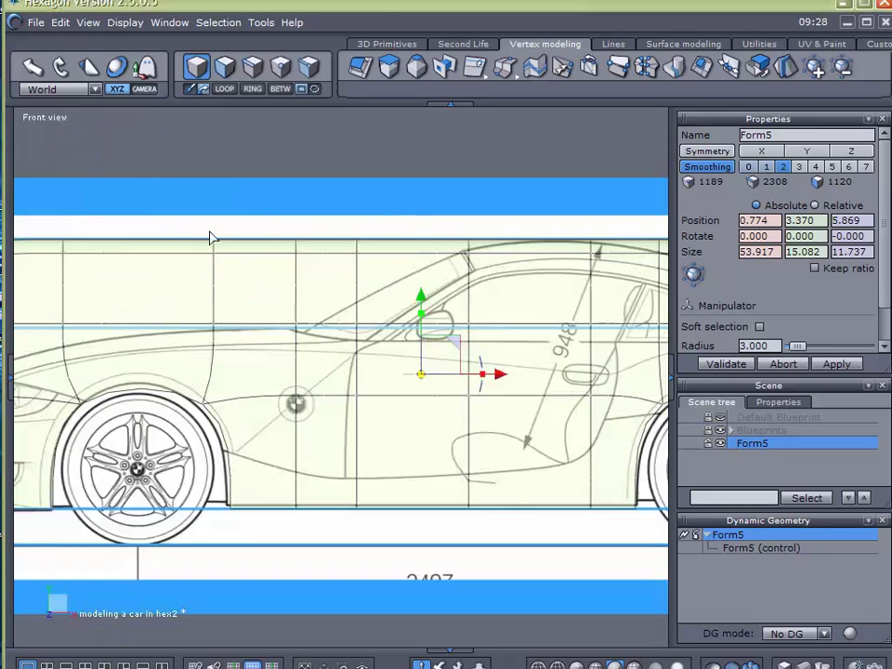
Move the two upper corner points of the rear wheel opening so its smoothed edge follows the blueprint's wheel arch.
{"action": "middle_click_drag", "start_coordinate": [497, 359], "coordinate": [444, 362]}
{"action": "scroll", "coordinate": [542, 348], "scroll_direction": "up", "scroll_amount": 3}
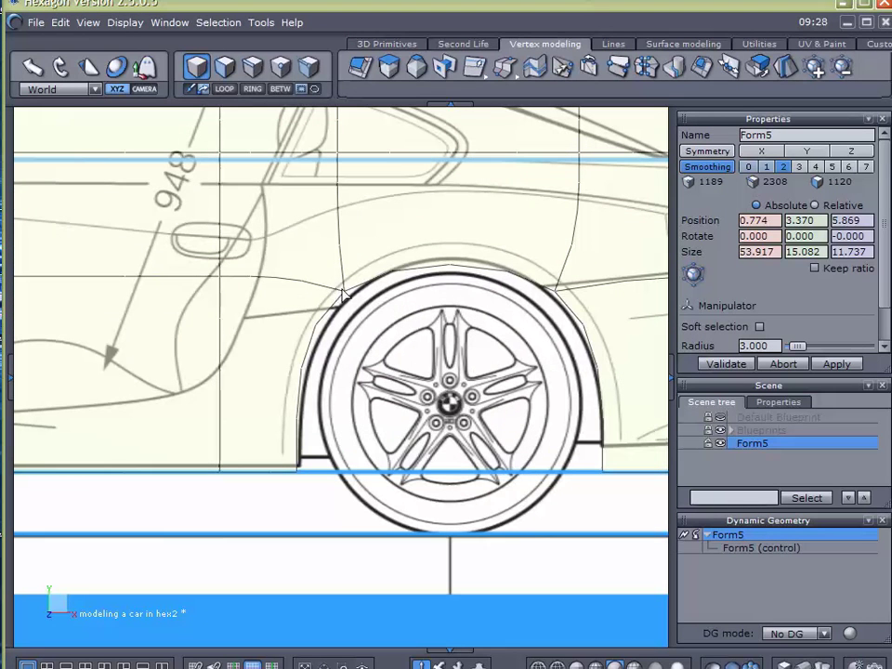
{"action": "left_click", "coordinate": [279, 66]}
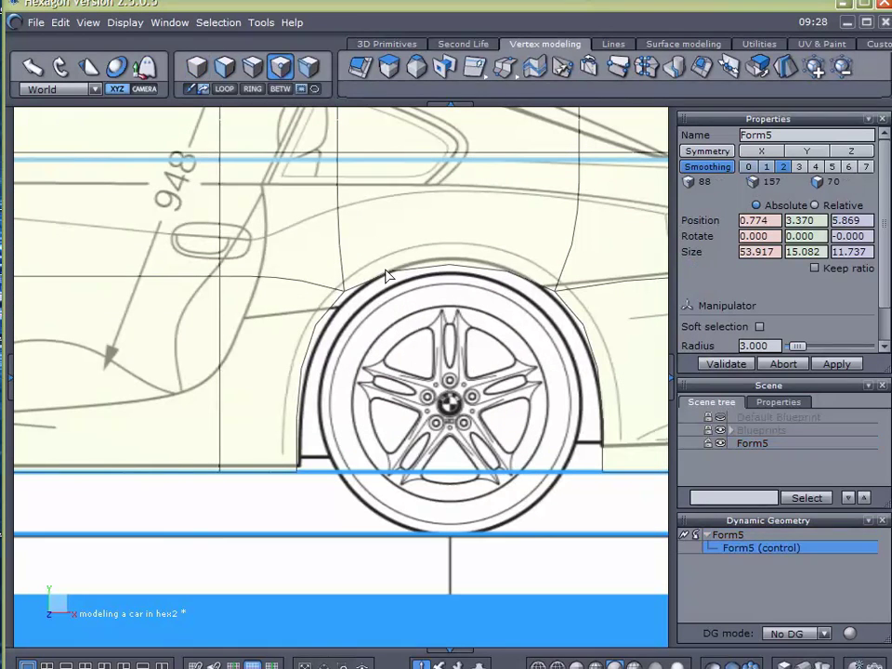
{"action": "left_click", "coordinate": [345, 293]}
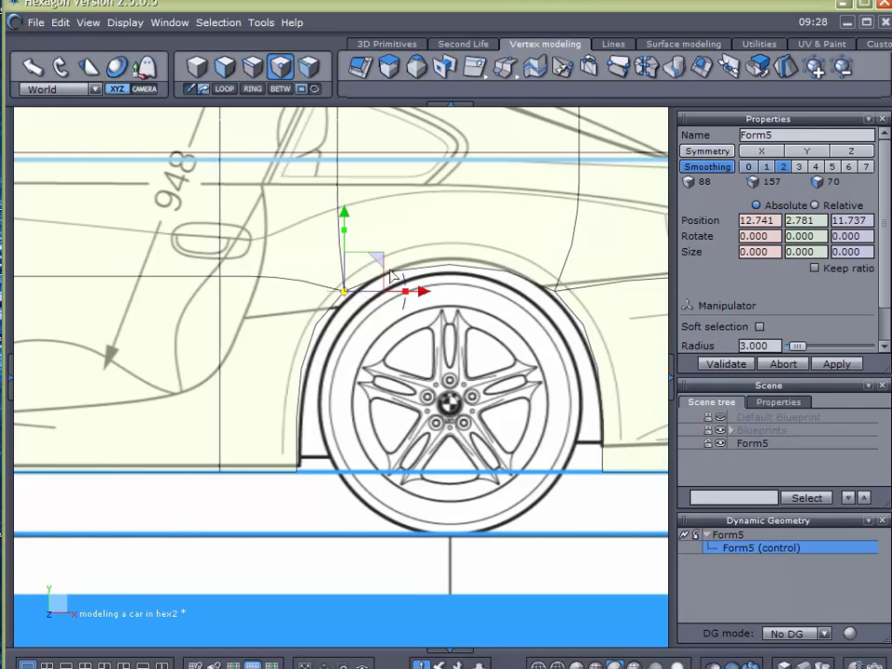
{"action": "left_click_drag", "start_coordinate": [378, 255], "coordinate": [390, 252]}
{"action": "left_click", "coordinate": [554, 291]}
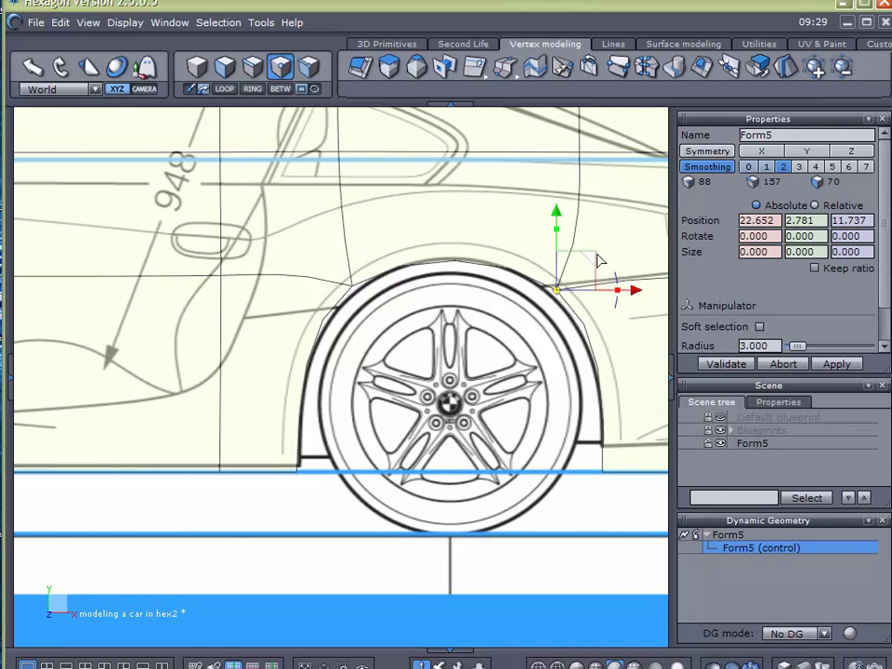
{"action": "left_click_drag", "start_coordinate": [589, 254], "coordinate": [577, 257]}
{"action": "left_click", "coordinate": [349, 285]}
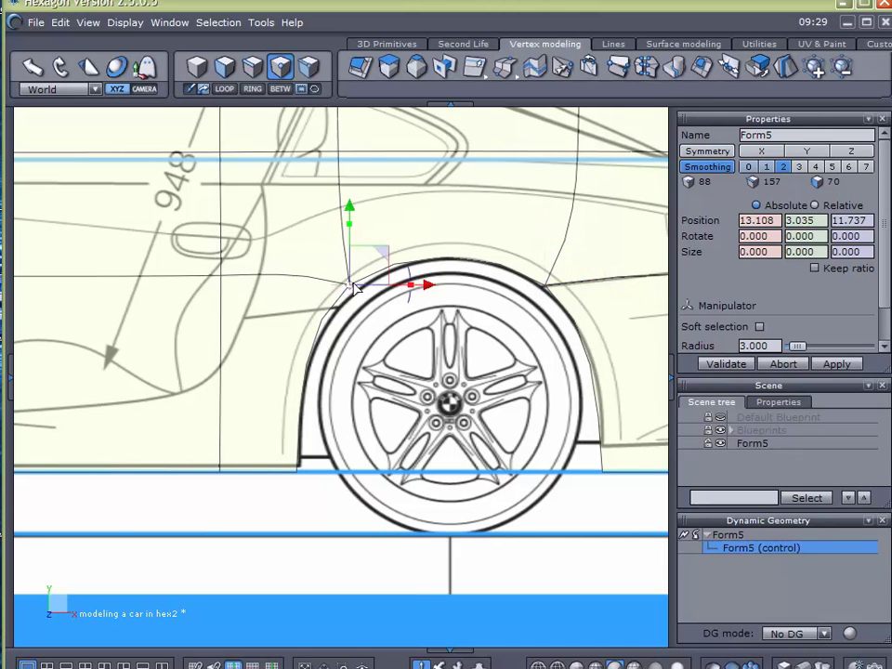
{"action": "left_click", "coordinate": [392, 250]}
{"action": "left_click_drag", "start_coordinate": [333, 275], "coordinate": [366, 303]}
{"action": "left_click_drag", "start_coordinate": [387, 252], "coordinate": [395, 255]}
{"action": "left_click", "coordinate": [297, 473]}
Move the two upper corner points of the front wheel opening up and inward to fit the blueprint's wheel arch.
{"action": "scroll", "coordinate": [249, 518], "scroll_direction": "down", "scroll_amount": 2}
{"action": "right_click_drag", "start_coordinate": [207, 532], "coordinate": [436, 481]}
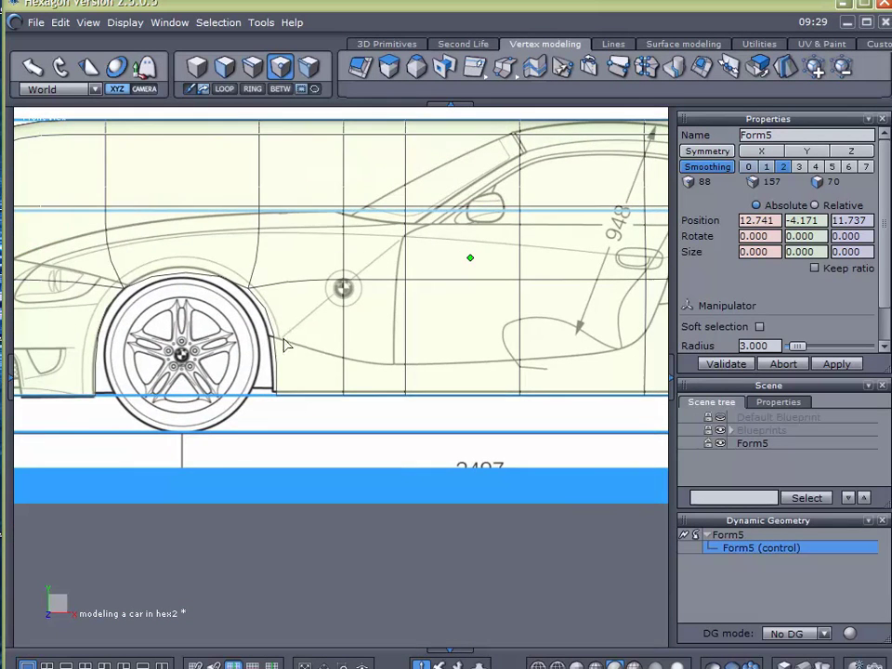
{"action": "scroll", "coordinate": [265, 334], "scroll_direction": "up", "scroll_amount": 3}
{"action": "left_click", "coordinate": [262, 290]}
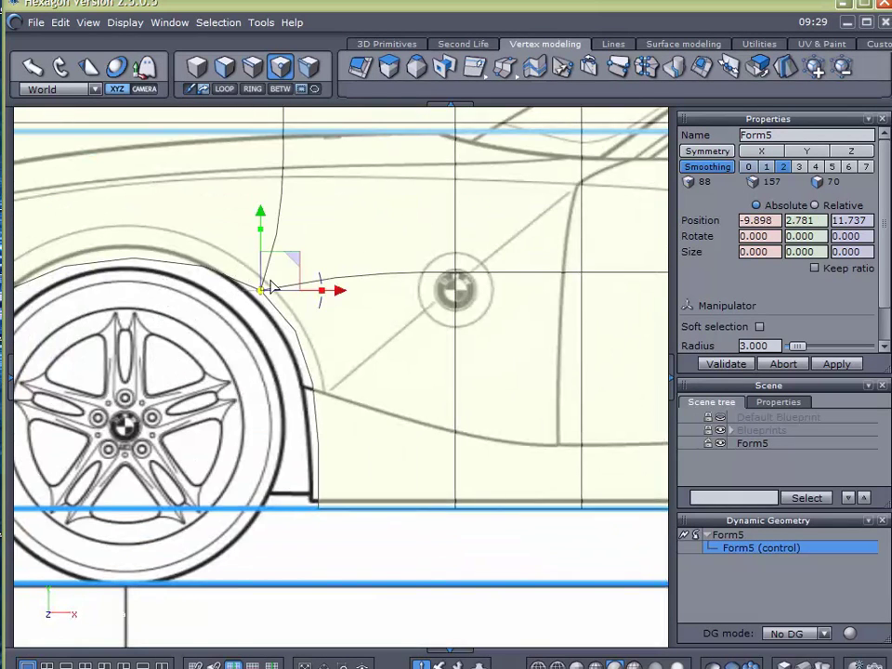
{"action": "left_click_drag", "start_coordinate": [291, 259], "coordinate": [268, 244]}
{"action": "middle_click_drag", "start_coordinate": [122, 315], "coordinate": [359, 314]}
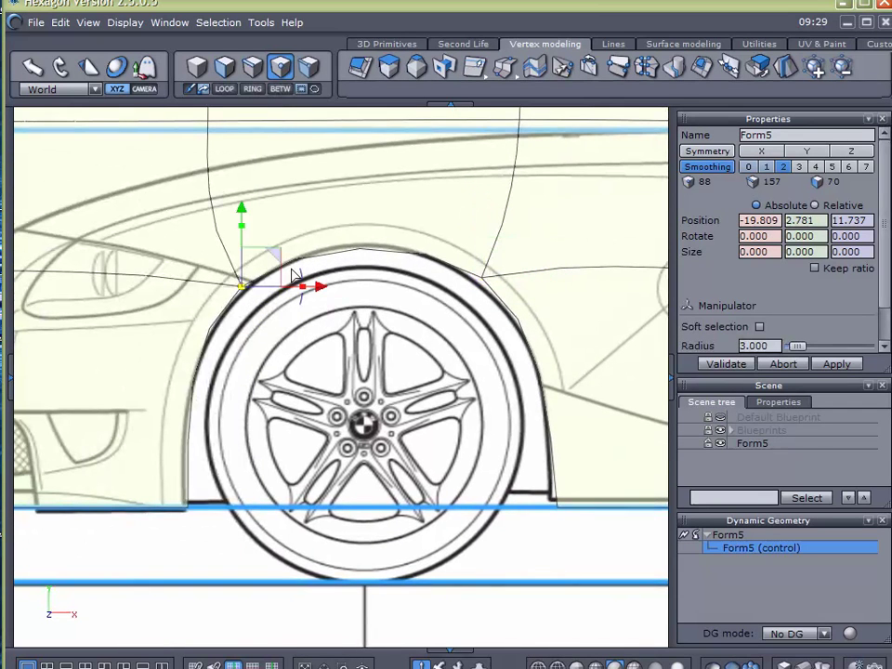
{"action": "left_click_drag", "start_coordinate": [286, 258], "coordinate": [292, 252]}
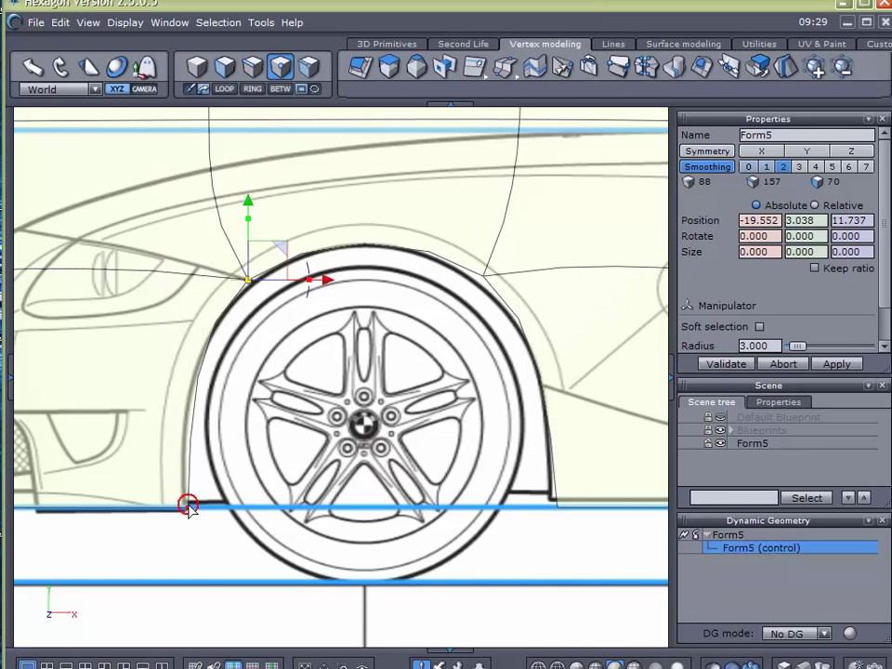
Move the lower bumper-side corner of the front wheel opening to about X -19.95, Y -4.19, matching the blueprint.
{"action": "left_click", "coordinate": [188, 504]}
{"action": "right_click_drag", "start_coordinate": [365, 526], "coordinate": [456, 513]}
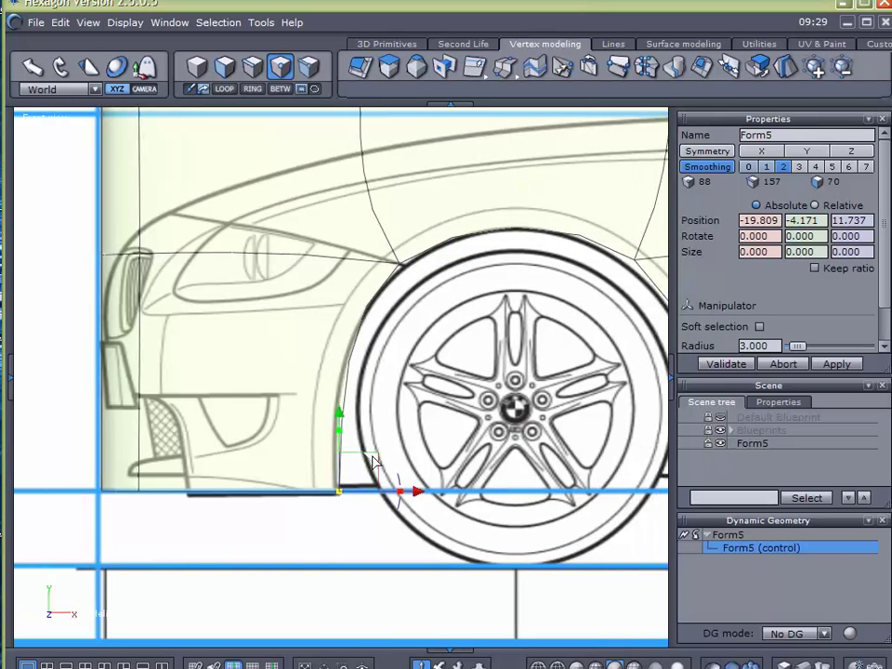
{"action": "left_click_drag", "start_coordinate": [375, 461], "coordinate": [369, 459]}
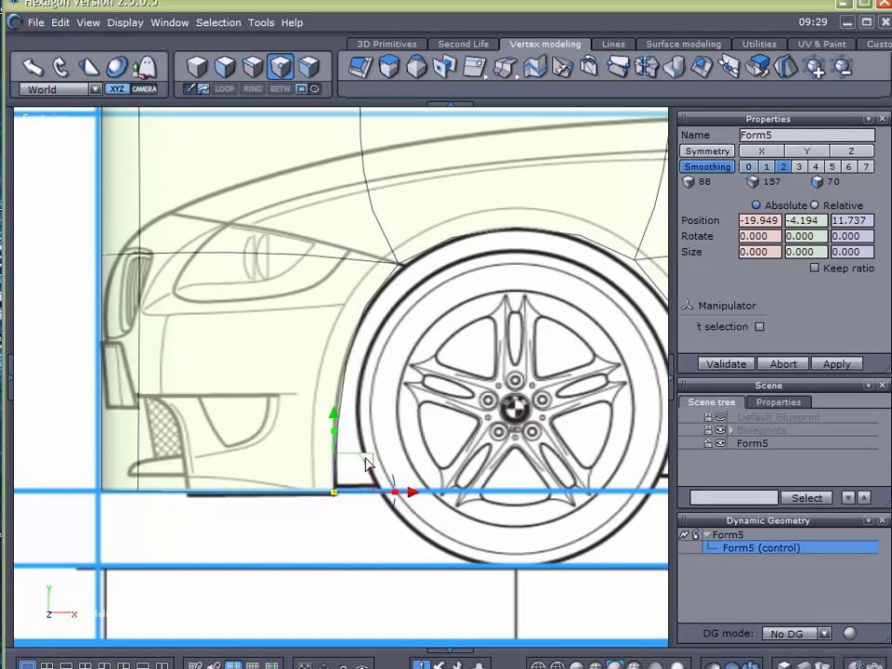
Fine-tune both upper corner points of the front wheel opening against the blueprint's arch line.
{"action": "left_click_drag", "start_coordinate": [469, 325], "coordinate": [371, 244]}
{"action": "scroll", "coordinate": [435, 304], "scroll_direction": "up", "scroll_amount": 4}
{"action": "left_click_drag", "start_coordinate": [394, 196], "coordinate": [398, 201]}
{"action": "middle_click_drag", "start_coordinate": [537, 392], "coordinate": [299, 389]}
{"action": "left_click_drag", "start_coordinate": [437, 179], "coordinate": [532, 259]}
{"action": "mouse_move", "coordinate": [523, 189]}
{"action": "left_mouse_down"}
{"action": "mouse_move", "coordinate": [509, 191]}
{"action": "mouse_move", "coordinate": [526, 215]}
{"action": "mouse_move", "coordinate": [510, 195]}
{"action": "left_mouse_up"}
Move the lower door-side corner of the front wheel opening to the sill corner, about X -10.03, Y -3.97.
{"action": "scroll", "coordinate": [410, 285], "scroll_direction": "down", "scroll_amount": 3}
{"action": "middle_click_drag", "start_coordinate": [475, 434], "coordinate": [432, 378]}
{"action": "left_click_drag", "start_coordinate": [441, 414], "coordinate": [541, 491]}
{"action": "scroll", "coordinate": [510, 495], "scroll_direction": "up", "scroll_amount": 2}
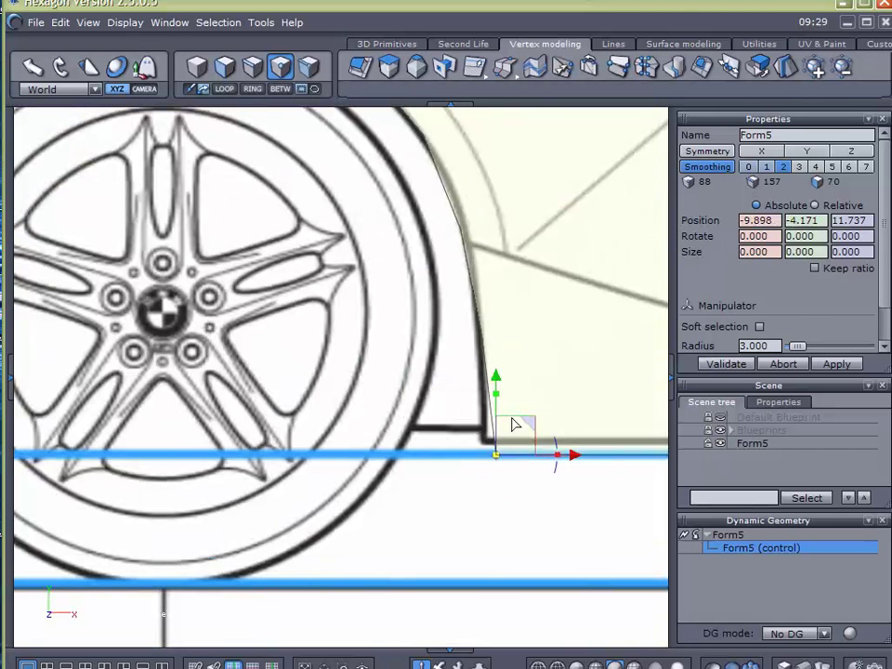
{"action": "left_click_drag", "start_coordinate": [513, 424], "coordinate": [522, 409]}
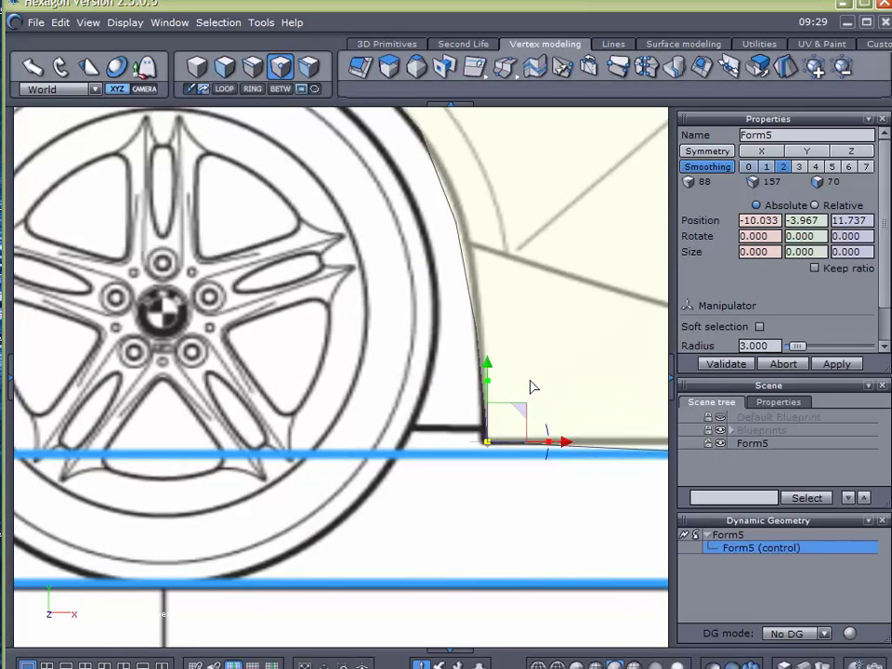
Raise the remaining bottom points between the wheels to the blueprint's sill line at about Y -3.97.
{"action": "scroll", "coordinate": [530, 378], "scroll_direction": "down", "scroll_amount": 2}
{"action": "middle_click_drag", "start_coordinate": [521, 368], "coordinate": [276, 359]}
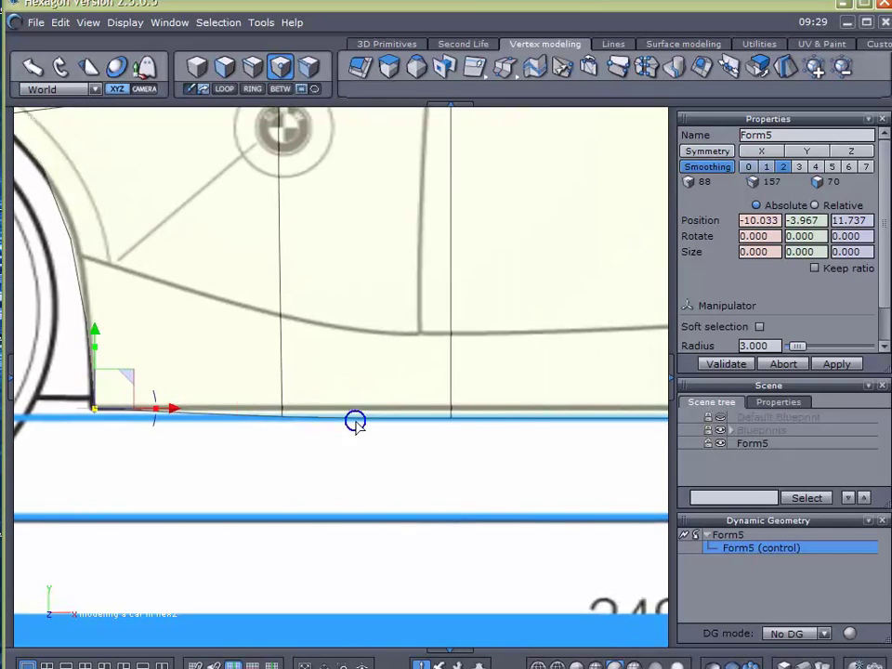
{"action": "left_click_drag", "start_coordinate": [265, 392], "coordinate": [460, 444]}
{"action": "left_click_drag", "start_coordinate": [367, 339], "coordinate": [366, 331]}
{"action": "middle_click_drag", "start_coordinate": [443, 338], "coordinate": [128, 293]}
{"action": "scroll", "coordinate": [130, 294], "scroll_direction": "down", "scroll_amount": 2}
{"action": "left_click_drag", "start_coordinate": [133, 406], "coordinate": [536, 351]}
{"action": "left_click_drag", "start_coordinate": [332, 302], "coordinate": [329, 291]}
Raise the body's bottom points behind the rear wheel to the bumper's lower edge, at about Y -3.28.
{"action": "middle_click_drag", "start_coordinate": [610, 258], "coordinate": [191, 288]}
{"action": "middle_click_drag", "start_coordinate": [476, 357], "coordinate": [385, 350]}
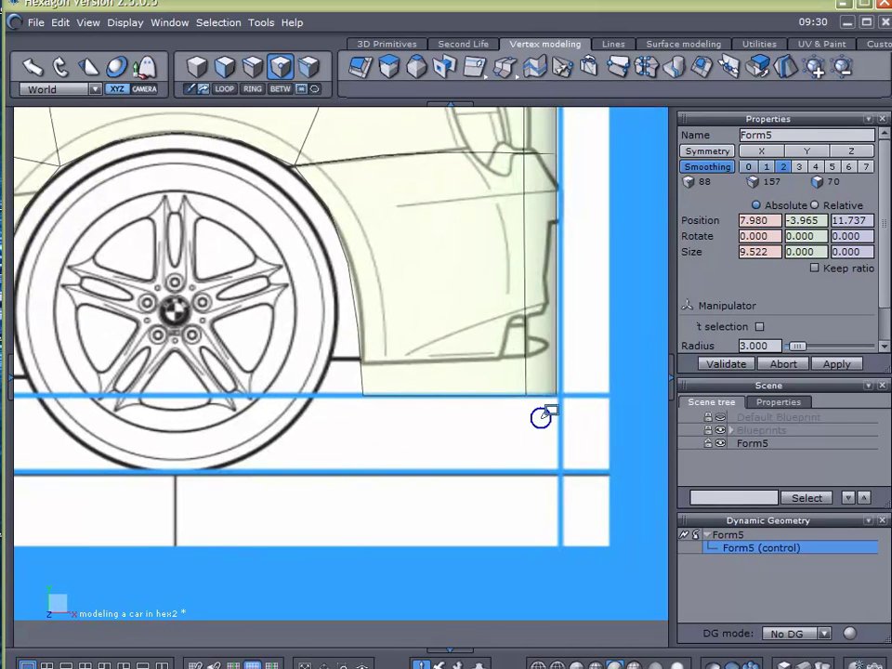
{"action": "left_click_drag", "start_coordinate": [308, 428], "coordinate": [587, 352]}
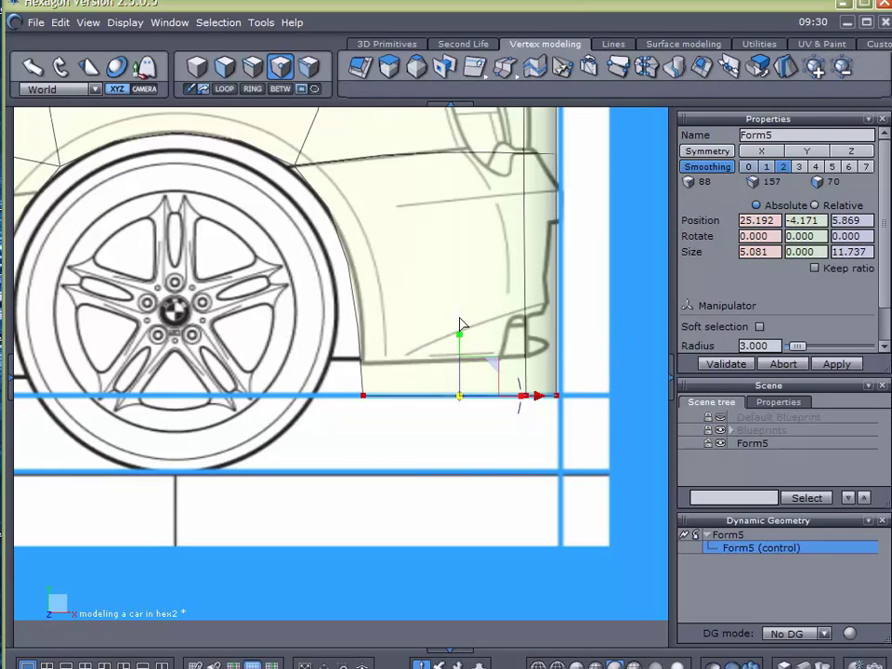
{"action": "left_click_drag", "start_coordinate": [459, 333], "coordinate": [460, 289]}
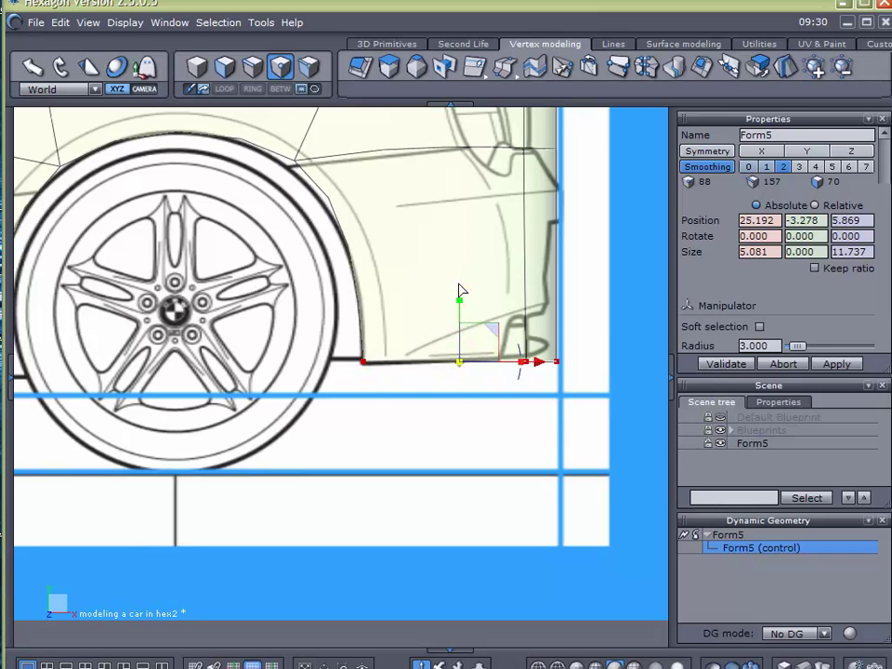
Adjust the two rearmost sets of bottom points so the lower edge follows the curve under the rear bumper.
{"action": "scroll", "coordinate": [574, 430], "scroll_direction": "up", "scroll_amount": 2}
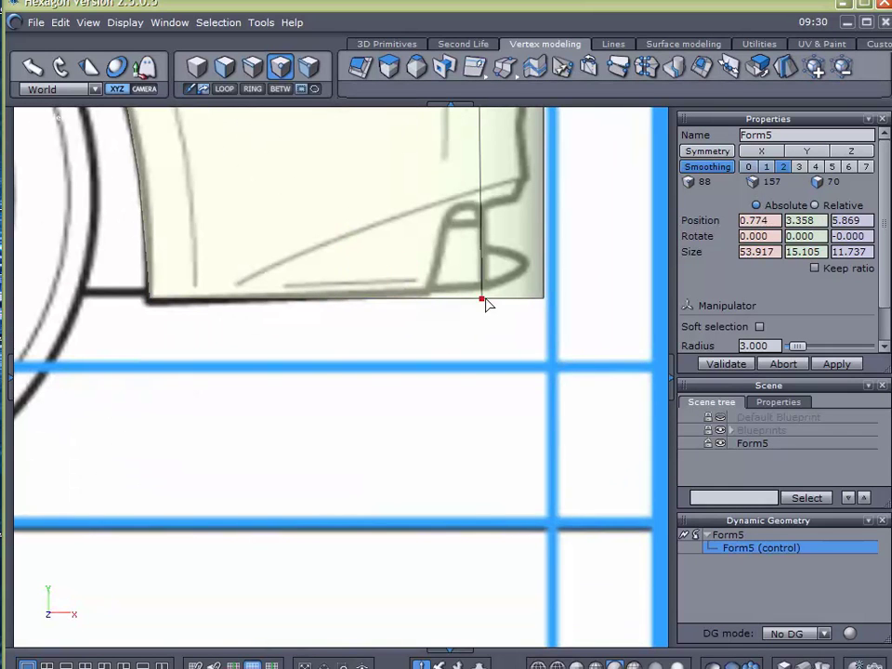
{"action": "left_click_drag", "start_coordinate": [490, 239], "coordinate": [485, 223]}
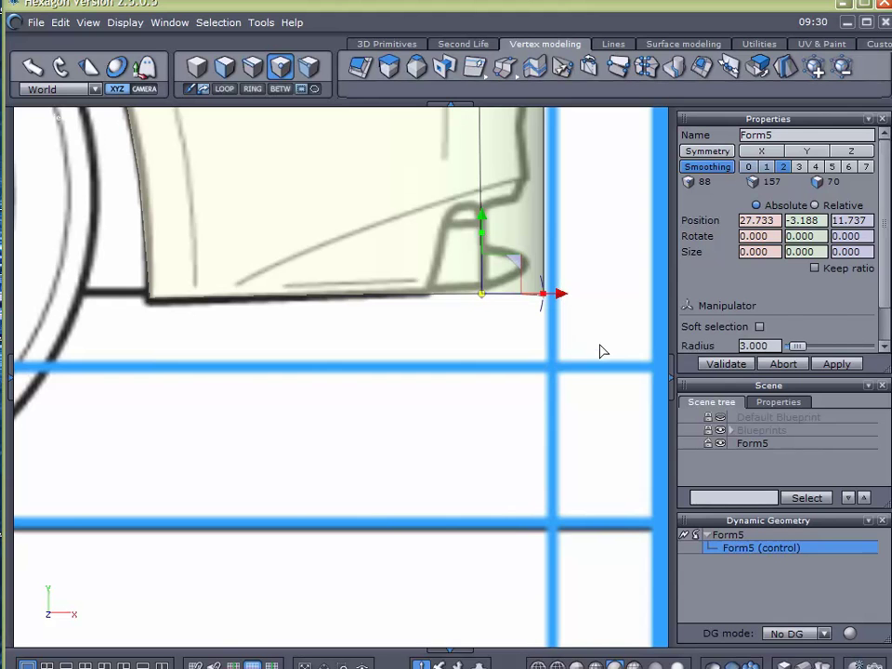
{"action": "left_click_drag", "start_coordinate": [597, 342], "coordinate": [555, 228]}
Move the body's rear points at boot-lid height down and inward onto the blueprint's rear lip.
{"action": "middle_click_drag", "start_coordinate": [593, 210], "coordinate": [576, 538]}
{"action": "scroll", "coordinate": [544, 350], "scroll_direction": "down", "scroll_amount": 2}
{"action": "middle_click_drag", "start_coordinate": [544, 349], "coordinate": [513, 519]}
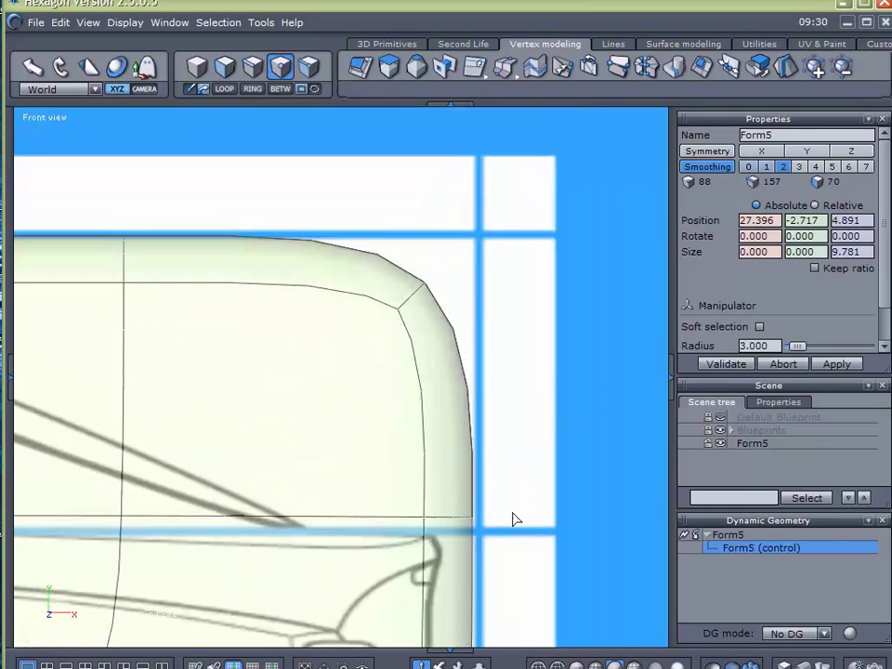
{"action": "middle_click_drag", "start_coordinate": [479, 350], "coordinate": [546, 316]}
{"action": "scroll", "coordinate": [501, 330], "scroll_direction": "down", "scroll_amount": 2}
{"action": "left_click_drag", "start_coordinate": [591, 205], "coordinate": [438, 329]}
{"action": "left_click_drag", "start_coordinate": [520, 244], "coordinate": [518, 246]}
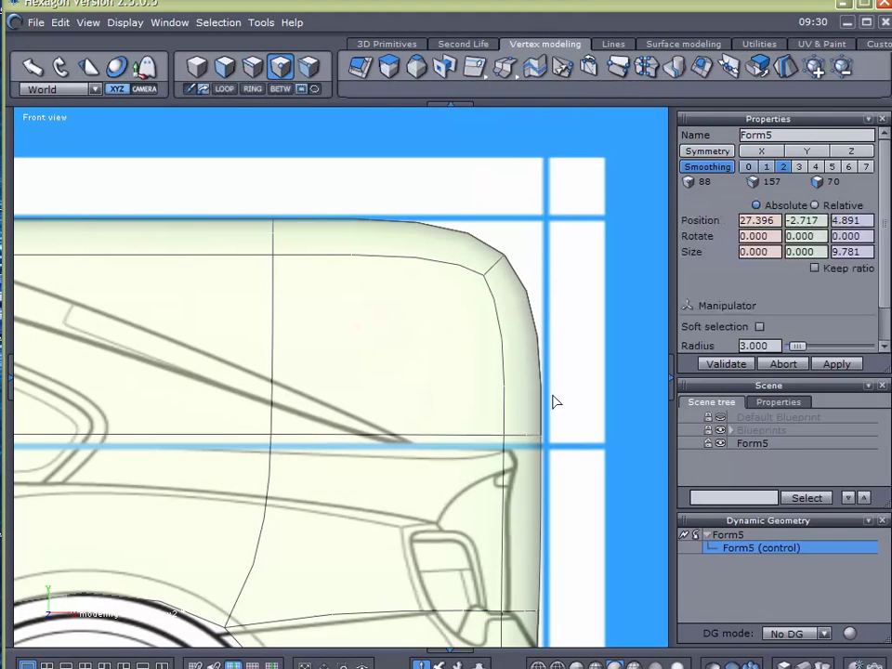
{"action": "left_click_drag", "start_coordinate": [579, 404], "coordinate": [451, 473]}
{"action": "middle_click_drag", "start_coordinate": [572, 357], "coordinate": [567, 278]}
{"action": "left_click_drag", "start_coordinate": [558, 285], "coordinate": [512, 302]}
Move the rear points below the tail light down to the outermost edge of the blueprint's bumper.
{"action": "left_click_drag", "start_coordinate": [589, 432], "coordinate": [428, 519]}
{"action": "left_click_drag", "start_coordinate": [606, 493], "coordinate": [569, 492]}
{"action": "middle_click_drag", "start_coordinate": [580, 419], "coordinate": [563, 342]}
{"action": "left_click_drag", "start_coordinate": [501, 330], "coordinate": [537, 390]}
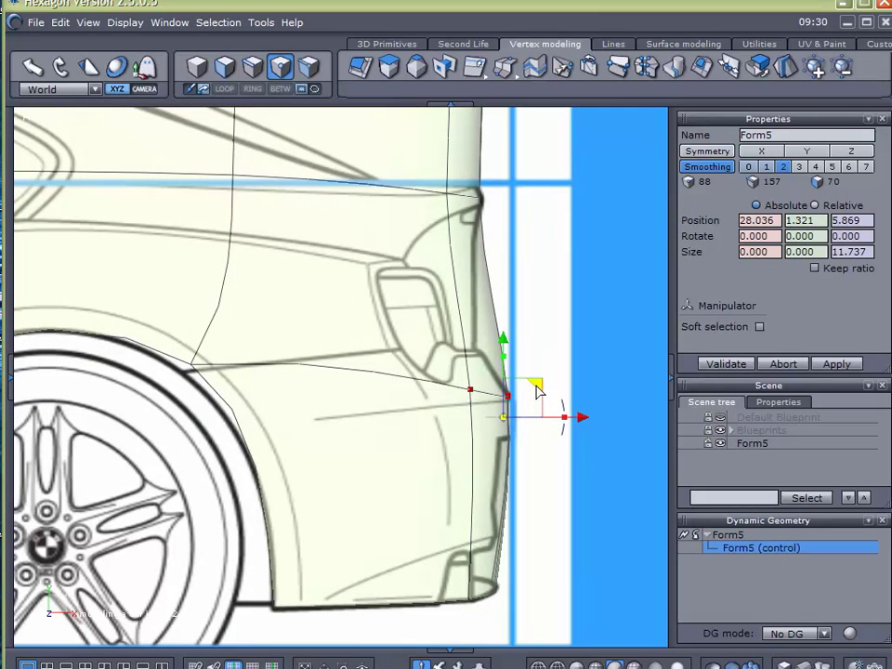
Refine the rear wheel opening's upper bumper-side point to about X 21.86, Y 2.93 on the blueprint's arch.
{"action": "left_click", "coordinate": [193, 365]}
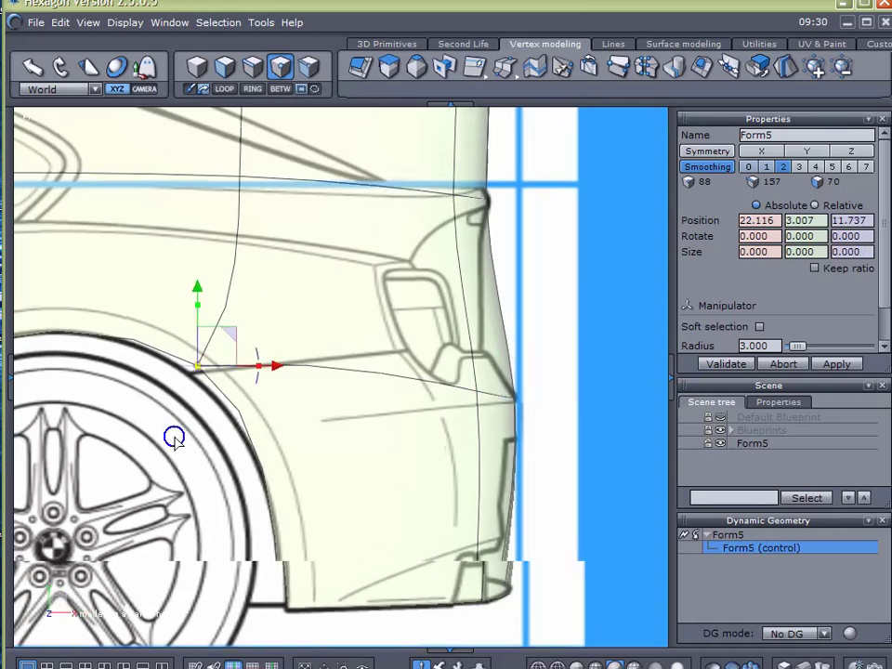
{"action": "scroll", "coordinate": [344, 399], "scroll_direction": "up", "scroll_amount": 3}
{"action": "left_click_drag", "start_coordinate": [398, 307], "coordinate": [381, 308]}
{"action": "middle_click_drag", "start_coordinate": [531, 423], "coordinate": [410, 544]}
{"action": "middle_click_drag", "start_coordinate": [479, 172], "coordinate": [520, 380]}
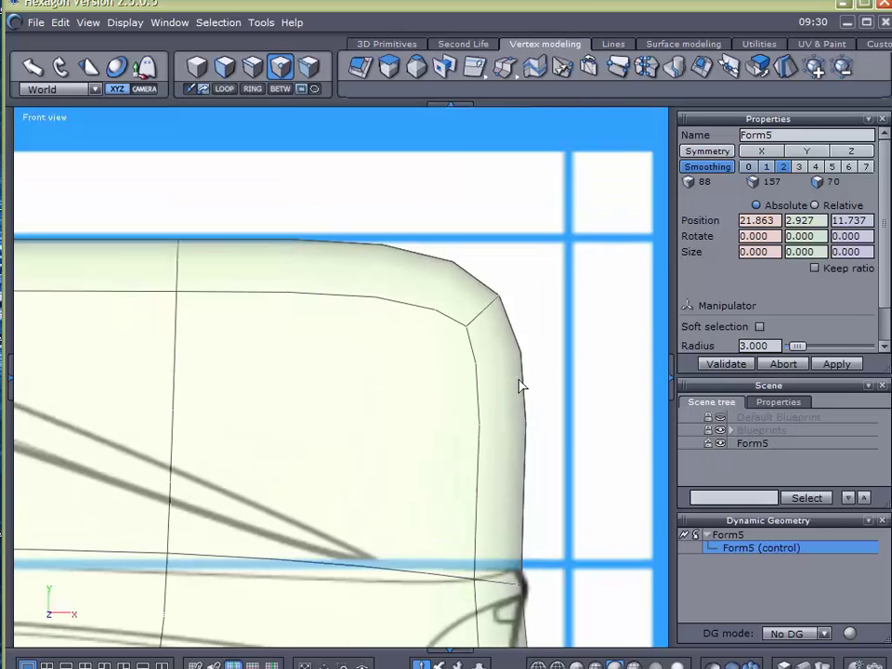
Move the rear roof-corner points to about X 26.29, Y 9.24 and shift the boot-lid points outward onto the rear lip.
{"action": "left_click_drag", "start_coordinate": [554, 268], "coordinate": [366, 400]}
{"action": "mouse_move", "coordinate": [510, 297]}
{"action": "left_mouse_down"}
{"action": "mouse_move", "coordinate": [414, 343]}
{"action": "mouse_move", "coordinate": [381, 449]}
{"action": "mouse_move", "coordinate": [401, 443]}
{"action": "mouse_move", "coordinate": [418, 394]}
{"action": "left_mouse_up"}
{"action": "middle_click_drag", "start_coordinate": [517, 541], "coordinate": [552, 344]}
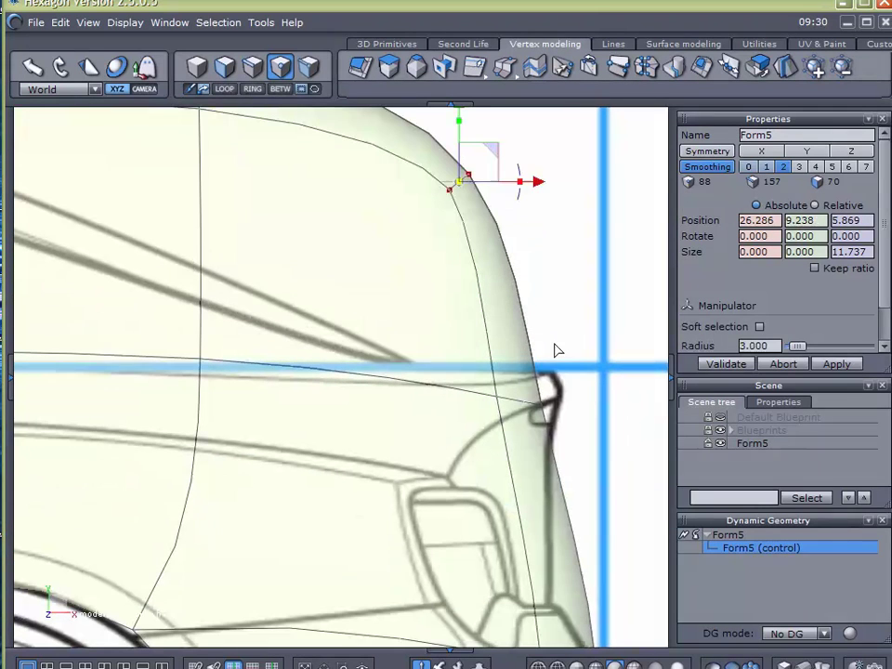
{"action": "left_click_drag", "start_coordinate": [589, 313], "coordinate": [436, 455]}
{"action": "left_click_drag", "start_coordinate": [557, 369], "coordinate": [579, 334]}
Move the rear roof-corner points down and forward to about X 24.59, Y 6.44, and undo the stray single-point move.
{"action": "left_click_drag", "start_coordinate": [534, 174], "coordinate": [368, 255]}
{"action": "middle_click_drag", "start_coordinate": [521, 158], "coordinate": [546, 197]}
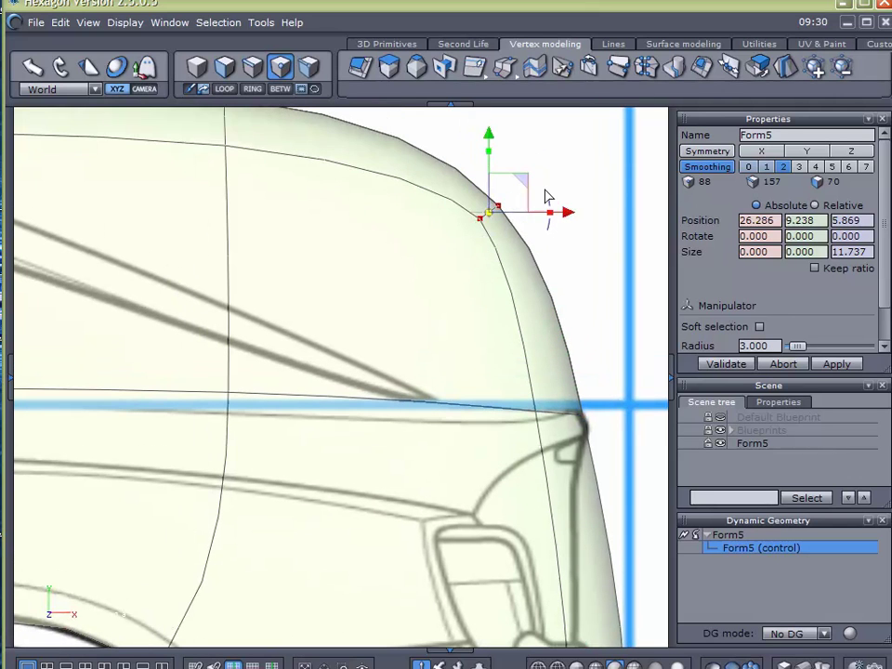
{"action": "left_click_drag", "start_coordinate": [521, 182], "coordinate": [411, 365]}
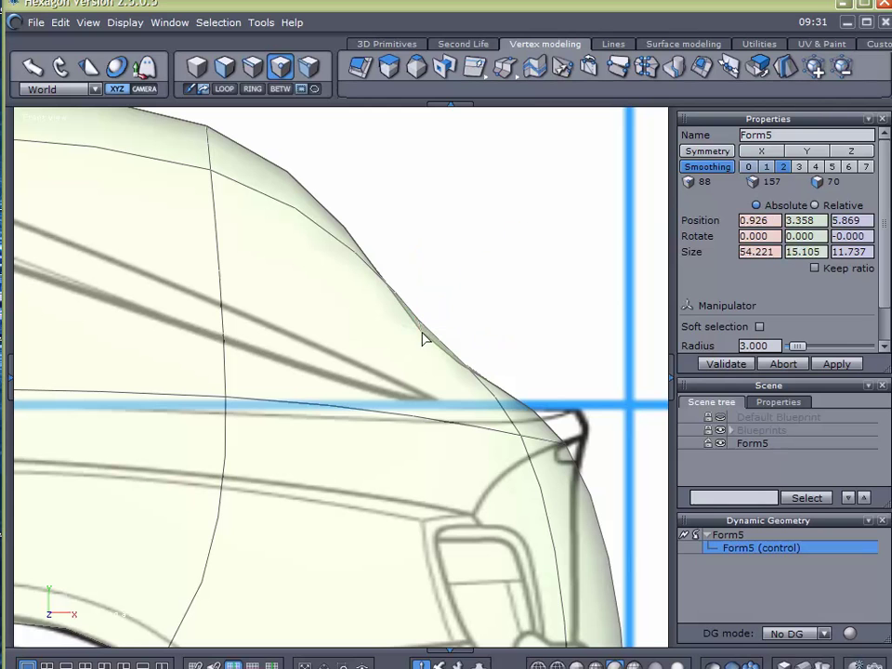
{"action": "left_click", "coordinate": [420, 335]}
{"action": "left_click_drag", "start_coordinate": [446, 327], "coordinate": [560, 191]}
{"action": "key", "text": "ctrl+z"}
Move the front bumper's bottom points rearward to about X -25.68 and raise the foremost ones along the bumper curve.
{"action": "scroll", "coordinate": [509, 229], "scroll_direction": "down", "scroll_amount": 1}
{"action": "middle_click_drag", "start_coordinate": [88, 204], "coordinate": [605, 343]}
{"action": "scroll", "coordinate": [391, 345], "scroll_direction": "down", "scroll_amount": 3}
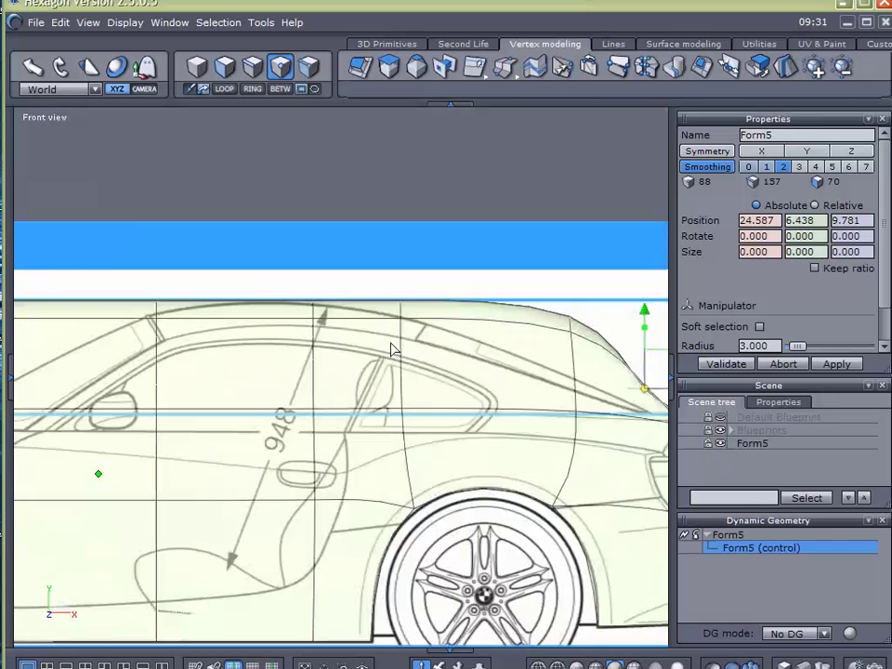
{"action": "middle_click_drag", "start_coordinate": [54, 383], "coordinate": [549, 349]}
{"action": "middle_click_drag", "start_coordinate": [196, 383], "coordinate": [504, 291]}
{"action": "scroll", "coordinate": [328, 517], "scroll_direction": "up", "scroll_amount": 3}
{"action": "left_click_drag", "start_coordinate": [193, 486], "coordinate": [339, 523]}
{"action": "left_click_drag", "start_coordinate": [307, 490], "coordinate": [330, 491]}
{"action": "left_click", "coordinate": [189, 523]}
{"action": "left_click_drag", "start_coordinate": [223, 482], "coordinate": [308, 548]}
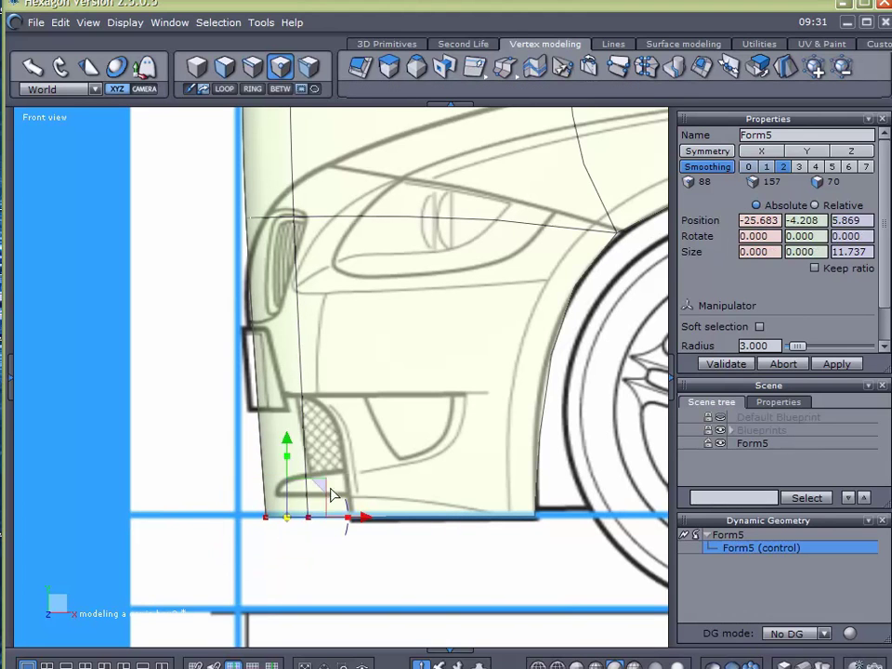
{"action": "left_click_drag", "start_coordinate": [180, 472], "coordinate": [297, 590]}
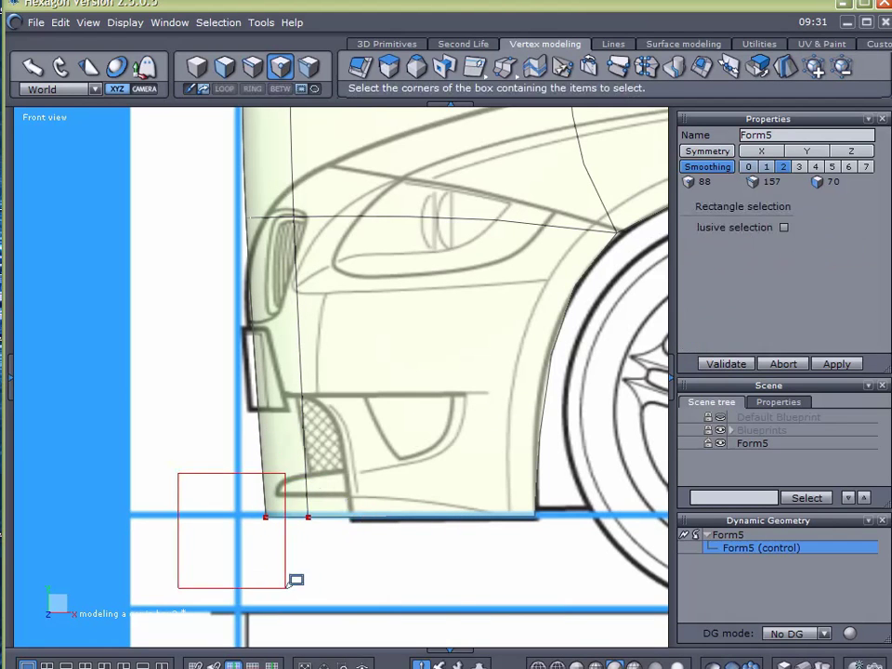
{"action": "left_click_drag", "start_coordinate": [300, 507], "coordinate": [306, 440]}
Lower the front-end points toward the blueprint's nose, placing the roof-height pair at about X -25.89, Y 7.59.
{"action": "middle_click_drag", "start_coordinate": [360, 279], "coordinate": [353, 422]}
{"action": "left_click_drag", "start_coordinate": [201, 324], "coordinate": [354, 362]}
{"action": "left_click_drag", "start_coordinate": [306, 328], "coordinate": [289, 378]}
{"action": "middle_click_drag", "start_coordinate": [417, 246], "coordinate": [391, 373]}
{"action": "left_click_drag", "start_coordinate": [158, 334], "coordinate": [330, 426]}
{"action": "left_click_drag", "start_coordinate": [246, 353], "coordinate": [267, 594]}
{"action": "left_click_drag", "start_coordinate": [194, 173], "coordinate": [364, 353]}
{"action": "left_click_drag", "start_coordinate": [297, 211], "coordinate": [290, 314]}
Lower the top points in line with the front wheel's leading side to about Y 4.21, along with the beltline point beneath them.
{"action": "middle_click_drag", "start_coordinate": [548, 509], "coordinate": [309, 508]}
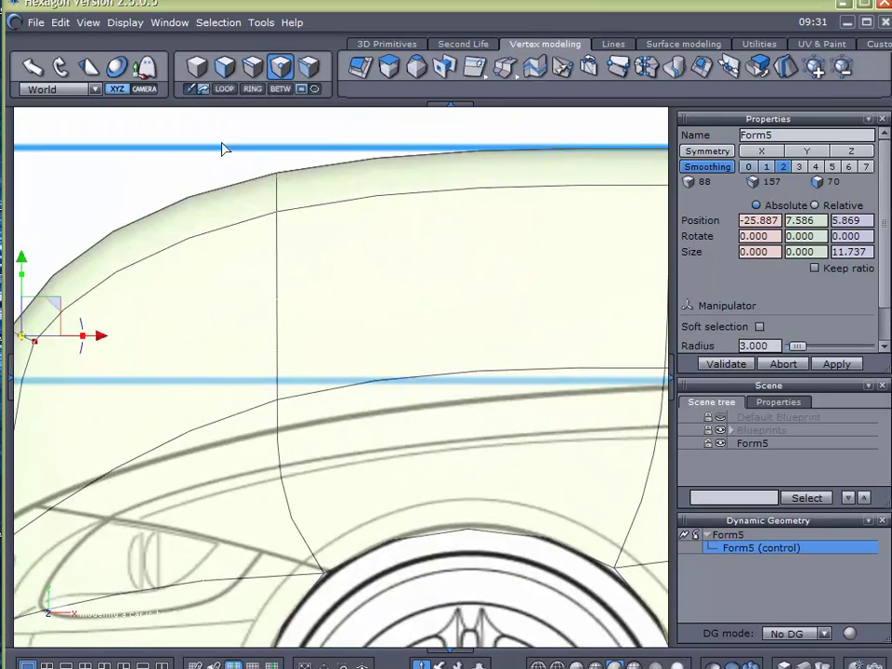
{"action": "left_click_drag", "start_coordinate": [219, 140], "coordinate": [349, 320]}
{"action": "left_click_drag", "start_coordinate": [316, 163], "coordinate": [290, 234]}
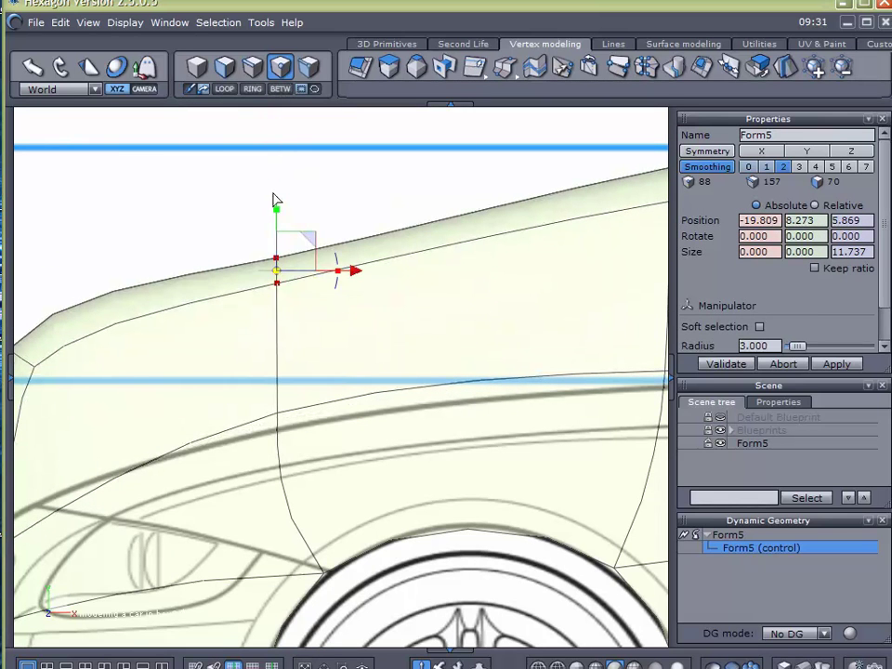
{"action": "left_click_drag", "start_coordinate": [307, 464], "coordinate": [278, 412]}
{"action": "right_click_drag", "start_coordinate": [260, 215], "coordinate": [306, 346]}
{"action": "left_click_drag", "start_coordinate": [276, 205], "coordinate": [258, 403]}
{"action": "middle_click_drag", "start_coordinate": [267, 289], "coordinate": [434, 209]}
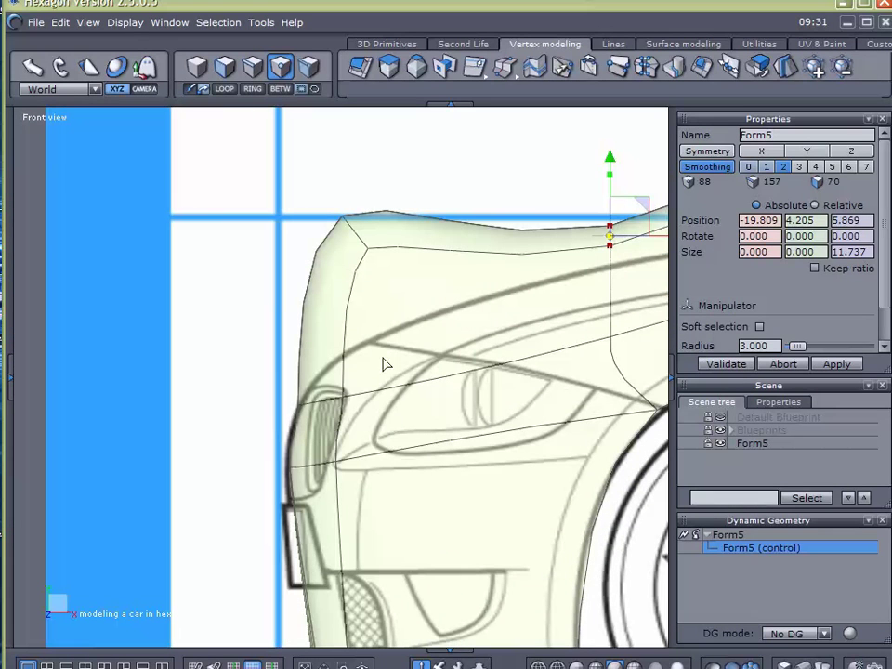
Lower the grille-height points along the nose and move the top front pair to about X -25.94, Y 3.41.
{"action": "left_click_drag", "start_coordinate": [249, 376], "coordinate": [392, 434]}
{"action": "mouse_move", "coordinate": [347, 390]}
{"action": "left_mouse_down"}
{"action": "mouse_move", "coordinate": [349, 423]}
{"action": "mouse_move", "coordinate": [342, 399]}
{"action": "mouse_move", "coordinate": [344, 406]}
{"action": "left_mouse_up"}
{"action": "left_click_drag", "start_coordinate": [246, 451], "coordinate": [418, 488]}
{"action": "left_click_drag", "start_coordinate": [309, 390], "coordinate": [308, 436]}
{"action": "middle_click_drag", "start_coordinate": [412, 302], "coordinate": [397, 385]}
{"action": "left_click_drag", "start_coordinate": [283, 282], "coordinate": [376, 373]}
{"action": "left_click_drag", "start_coordinate": [369, 302], "coordinate": [367, 497]}
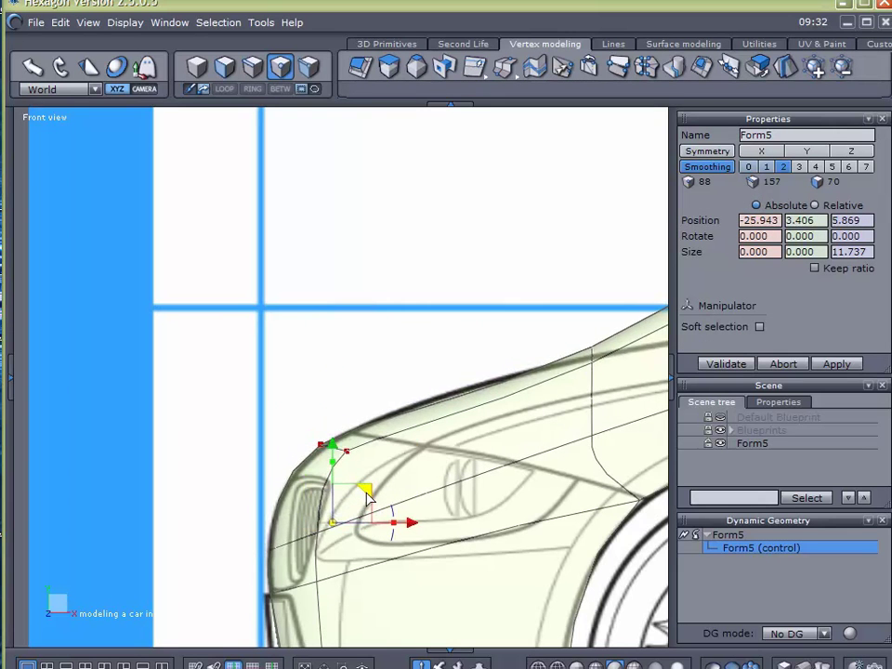
Lower the remaining top points over the bonnet, toward the windscreen base, onto the blueprint's bonnet line.
{"action": "middle_click_drag", "start_coordinate": [534, 412], "coordinate": [309, 422]}
{"action": "left_click_drag", "start_coordinate": [201, 300], "coordinate": [340, 394]}
{"action": "left_click_drag", "start_coordinate": [253, 278], "coordinate": [251, 334]}
{"action": "middle_click_drag", "start_coordinate": [468, 290], "coordinate": [277, 331]}
{"action": "left_click_drag", "start_coordinate": [281, 174], "coordinate": [416, 290]}
{"action": "left_click_drag", "start_coordinate": [335, 151], "coordinate": [329, 337]}
Lower the top points in the windscreen area onto the blueprint's windscreen line.
{"action": "middle_click_drag", "start_coordinate": [551, 248], "coordinate": [337, 310]}
{"action": "left_click_drag", "start_coordinate": [297, 209], "coordinate": [390, 351]}
{"action": "left_click_drag", "start_coordinate": [338, 192], "coordinate": [338, 278]}
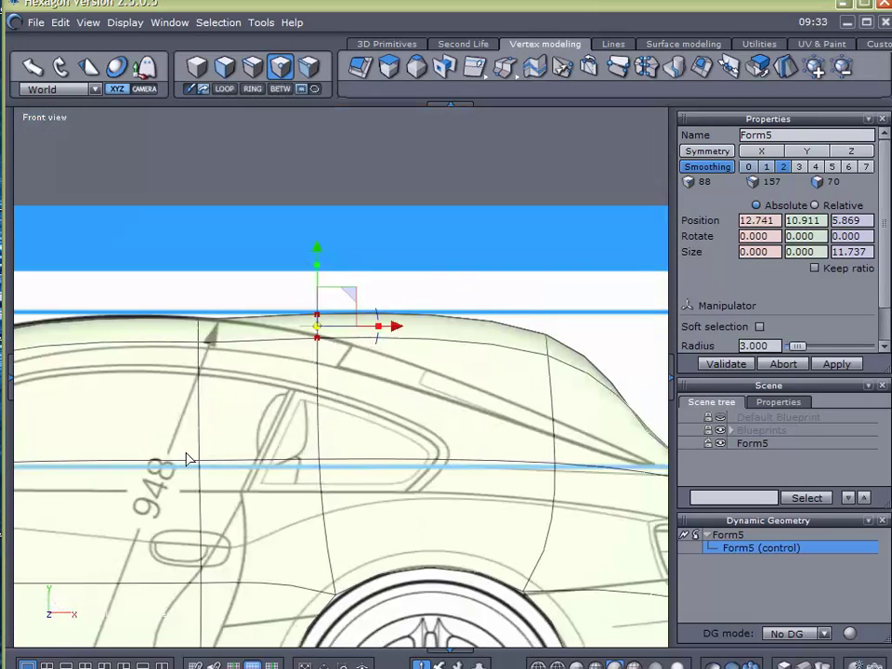
Lower the roof points above the rear side window, at X 12.74, to about Y 9.98 on the blueprint's roofline.
{"action": "middle_click_drag", "start_coordinate": [188, 454], "coordinate": [167, 429]}
{"action": "scroll", "coordinate": [283, 297], "scroll_direction": "up", "scroll_amount": 2}
{"action": "middle_click_drag", "start_coordinate": [284, 296], "coordinate": [263, 344]}
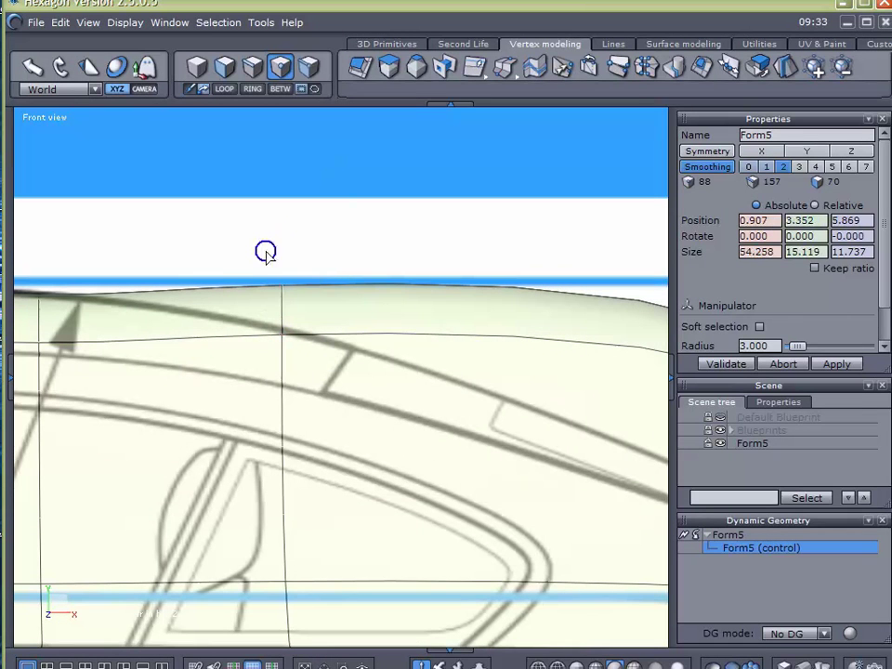
{"action": "left_click_drag", "start_coordinate": [237, 228], "coordinate": [347, 316]}
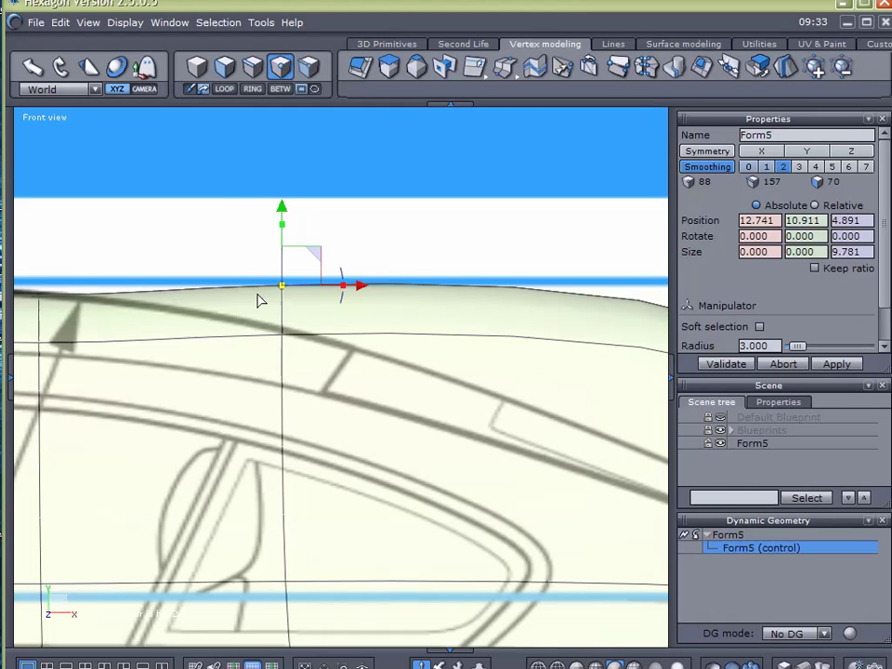
{"action": "left_click_drag", "start_coordinate": [236, 202], "coordinate": [313, 375]}
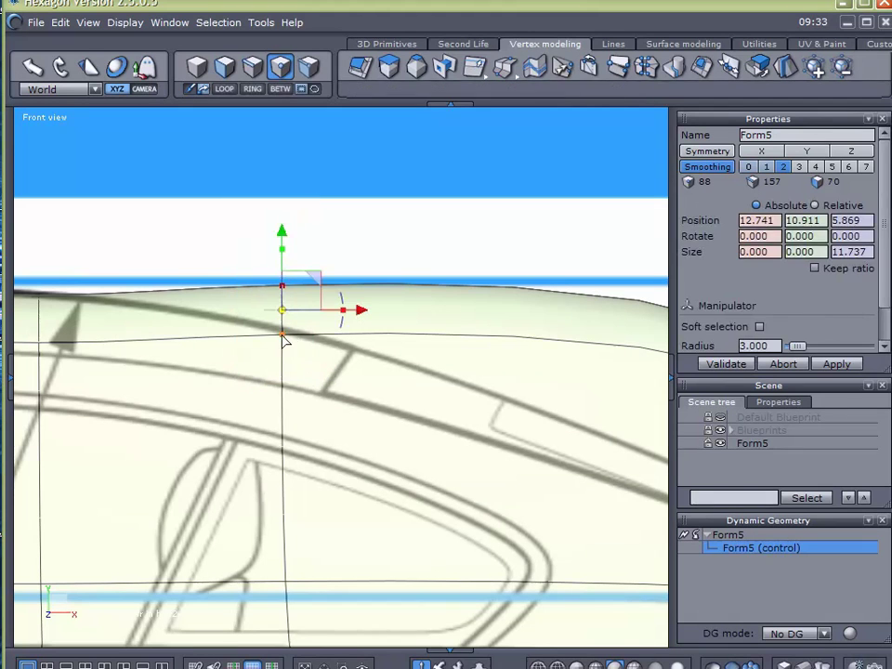
{"action": "scroll", "coordinate": [244, 346], "scroll_direction": "down", "scroll_amount": 2}
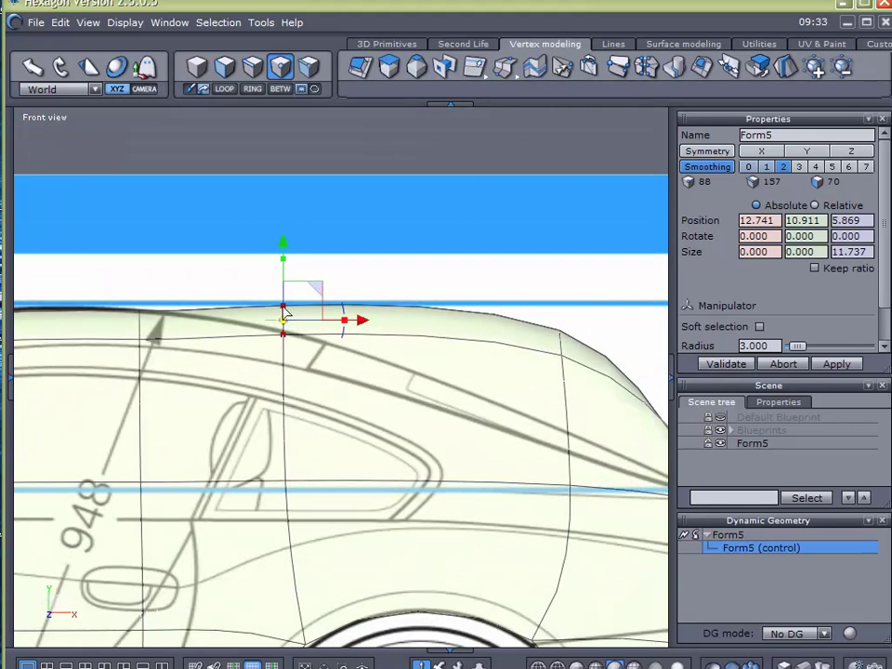
{"action": "scroll", "coordinate": [267, 323], "scroll_direction": "up", "scroll_amount": 3}
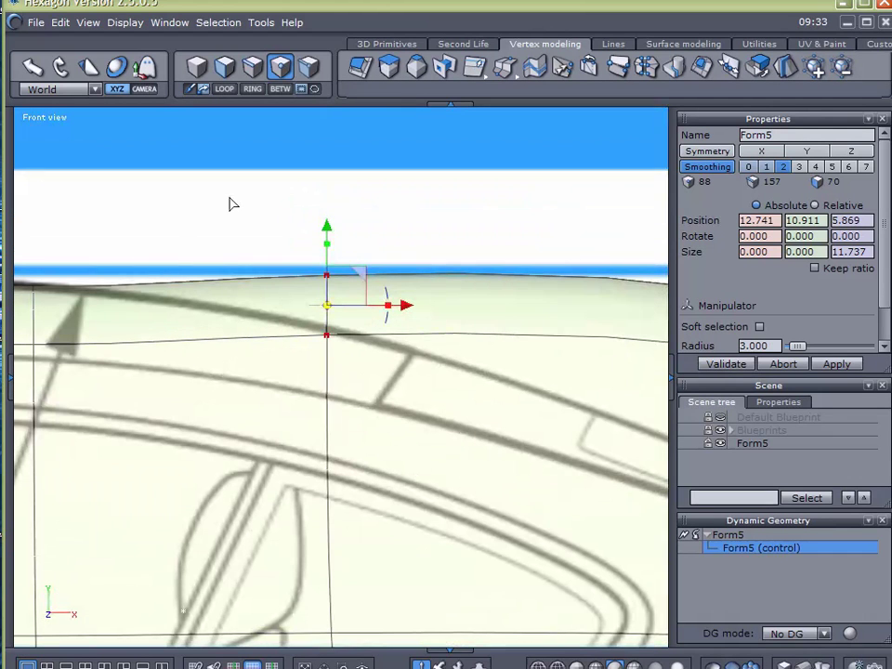
{"action": "left_click_drag", "start_coordinate": [252, 197], "coordinate": [381, 291]}
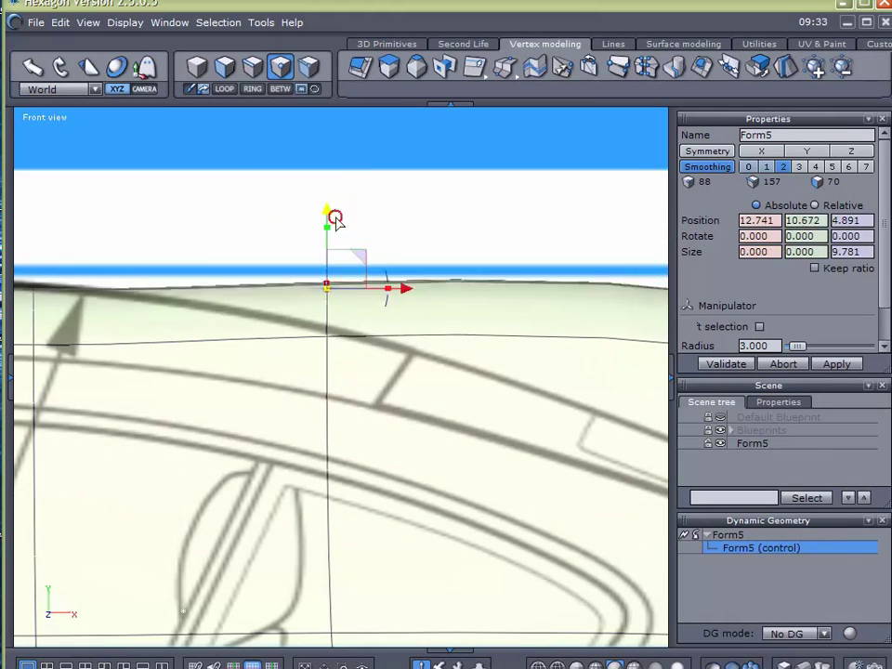
{"action": "left_click_drag", "start_coordinate": [337, 234], "coordinate": [358, 206]}
{"action": "left_click_drag", "start_coordinate": [318, 313], "coordinate": [385, 368]}
{"action": "left_click_drag", "start_coordinate": [331, 239], "coordinate": [329, 302]}
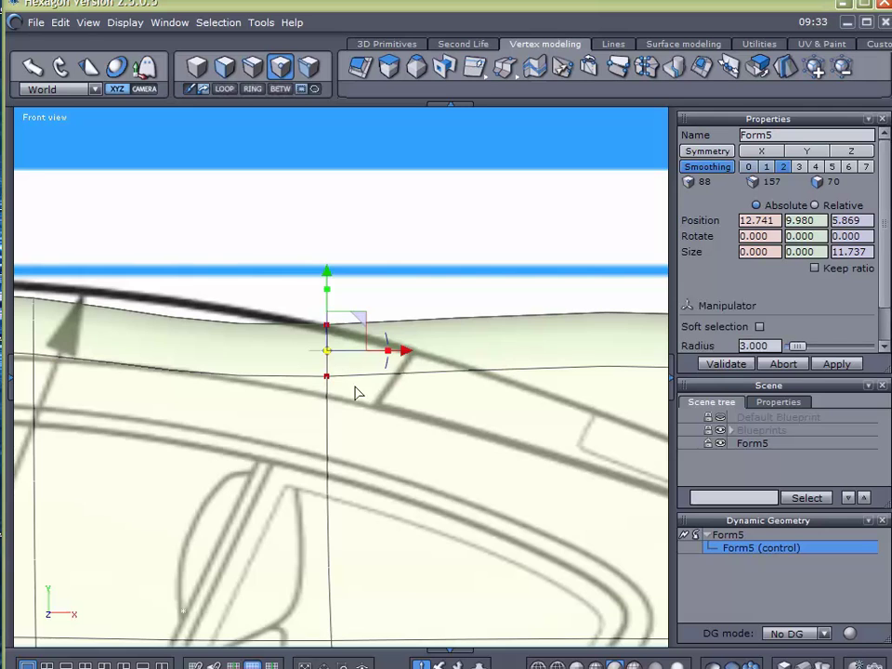
Lower the top points above the rear wheel onto the blueprint's sloping rear window line, adjusting the side point separately.
{"action": "middle_click_drag", "start_coordinate": [426, 411], "coordinate": [227, 386]}
{"action": "left_click_drag", "start_coordinate": [450, 226], "coordinate": [568, 419]}
{"action": "middle_click_drag", "start_coordinate": [440, 416], "coordinate": [355, 393]}
{"action": "left_click_drag", "start_coordinate": [370, 206], "coordinate": [381, 418]}
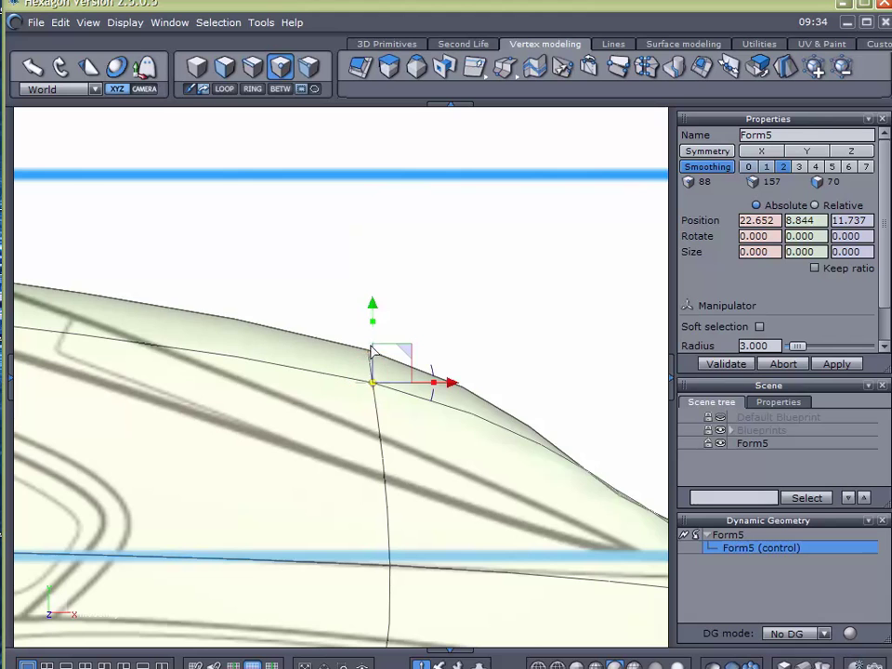
{"action": "left_click_drag", "start_coordinate": [371, 329], "coordinate": [367, 358]}
{"action": "left_click_drag", "start_coordinate": [333, 282], "coordinate": [414, 491]}
{"action": "left_click_drag", "start_coordinate": [369, 317], "coordinate": [366, 355]}
Nudge the points at the lower end of the rear window down onto the blueprint's boot line.
{"action": "middle_click_drag", "start_coordinate": [172, 292], "coordinate": [232, 289]}
{"action": "scroll", "coordinate": [426, 283], "scroll_direction": "down", "scroll_amount": 4}
{"action": "scroll", "coordinate": [380, 341], "scroll_direction": "up", "scroll_amount": 3}
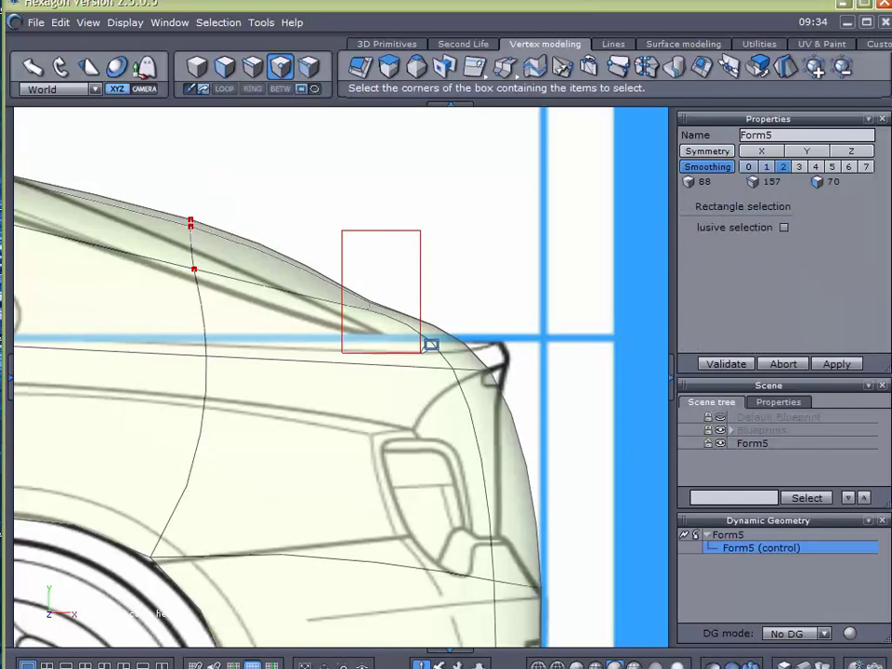
{"action": "left_click_drag", "start_coordinate": [414, 319], "coordinate": [416, 322]}
{"action": "left_click_drag", "start_coordinate": [401, 278], "coordinate": [395, 293]}
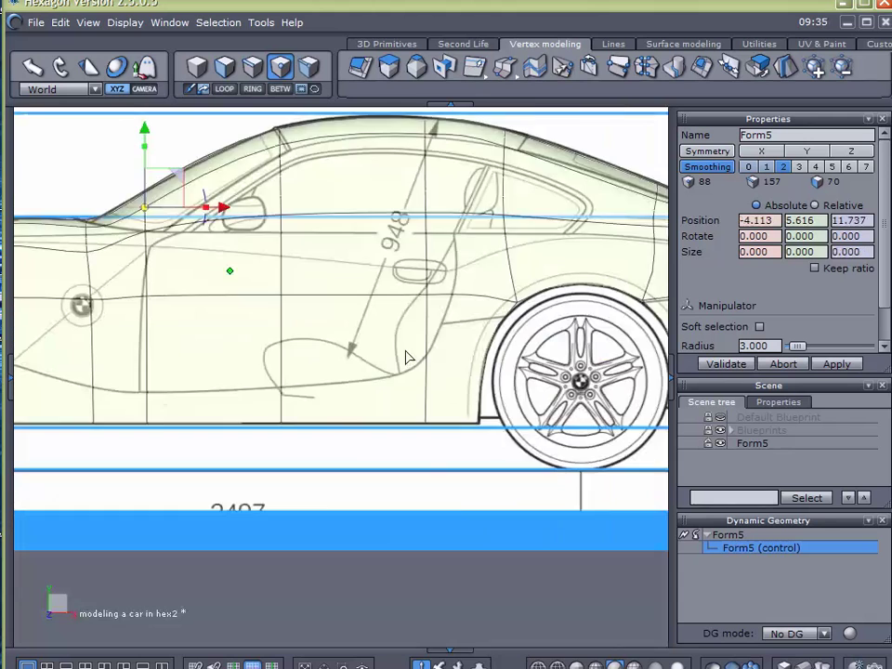
Fit the roof's side-edge points to the line above the side windows, moving the windscreen-top one to about X 3.63, Y 10.36.
{"action": "middle_click_drag", "start_coordinate": [451, 279], "coordinate": [405, 414]}
{"action": "scroll", "coordinate": [457, 306], "scroll_direction": "up", "scroll_amount": 3}
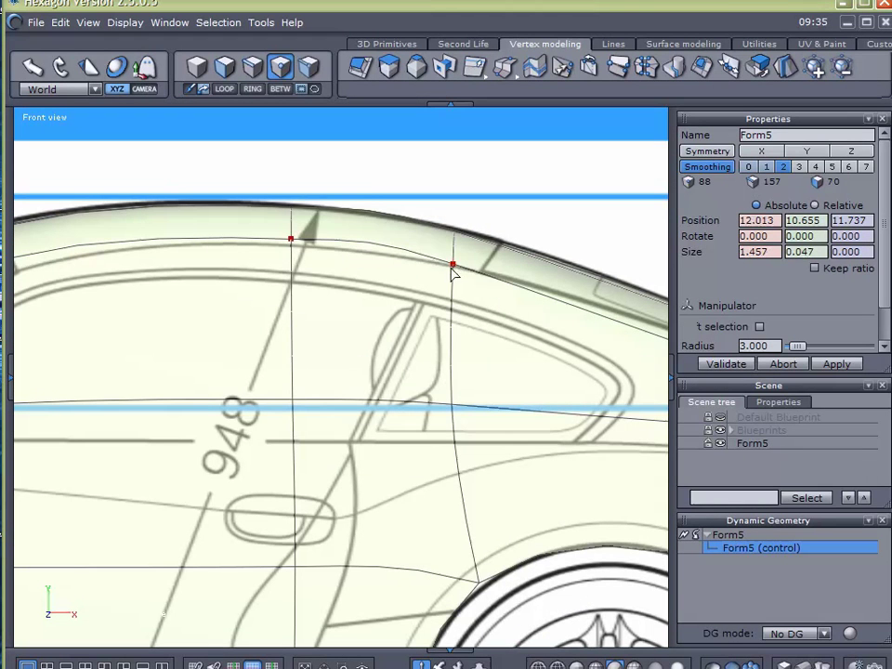
{"action": "left_click_drag", "start_coordinate": [375, 174], "coordinate": [364, 179]}
{"action": "middle_click_drag", "start_coordinate": [353, 262], "coordinate": [438, 258]}
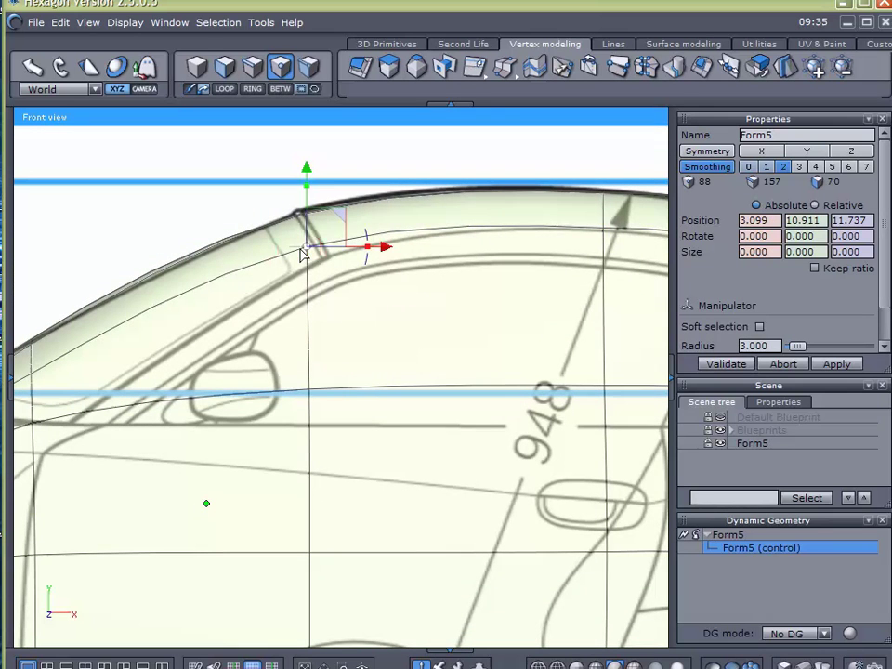
{"action": "mouse_move", "coordinate": [339, 220]}
{"action": "left_mouse_down"}
{"action": "mouse_move", "coordinate": [354, 234]}
{"action": "mouse_move", "coordinate": [348, 239]}
{"action": "left_mouse_up"}
Switch to the top view and move the front-end points inward onto the blueprint's nose curve.
{"action": "middle_click_drag", "start_coordinate": [348, 239], "coordinate": [291, 296]}
{"action": "middle_click_drag", "start_coordinate": [462, 293], "coordinate": [186, 268]}
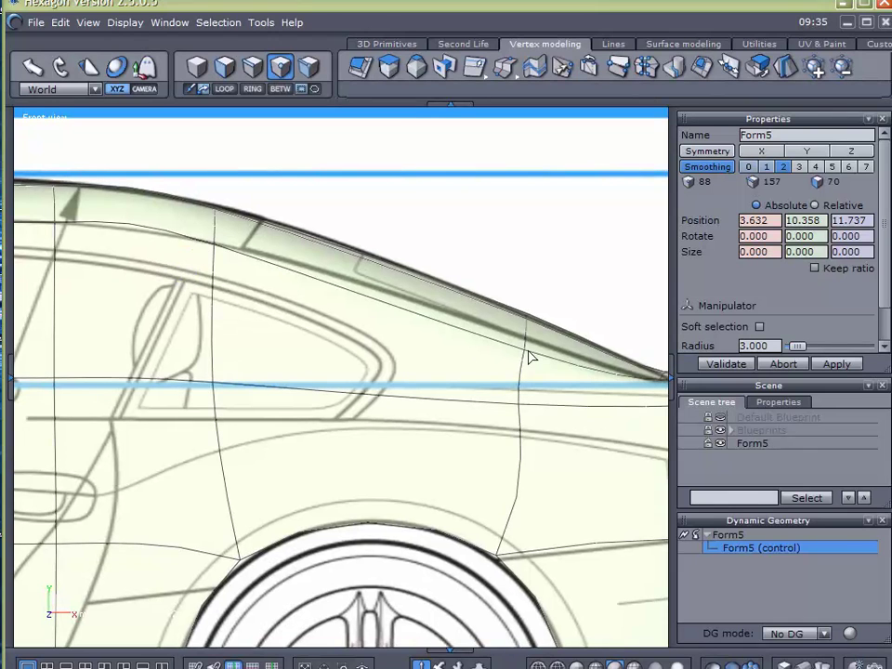
{"action": "middle_click_drag", "start_coordinate": [528, 357], "coordinate": [387, 336]}
{"action": "scroll", "coordinate": [387, 336], "scroll_direction": "down", "scroll_amount": 5}
{"action": "middle_click_drag", "start_coordinate": [262, 409], "coordinate": [480, 385]}
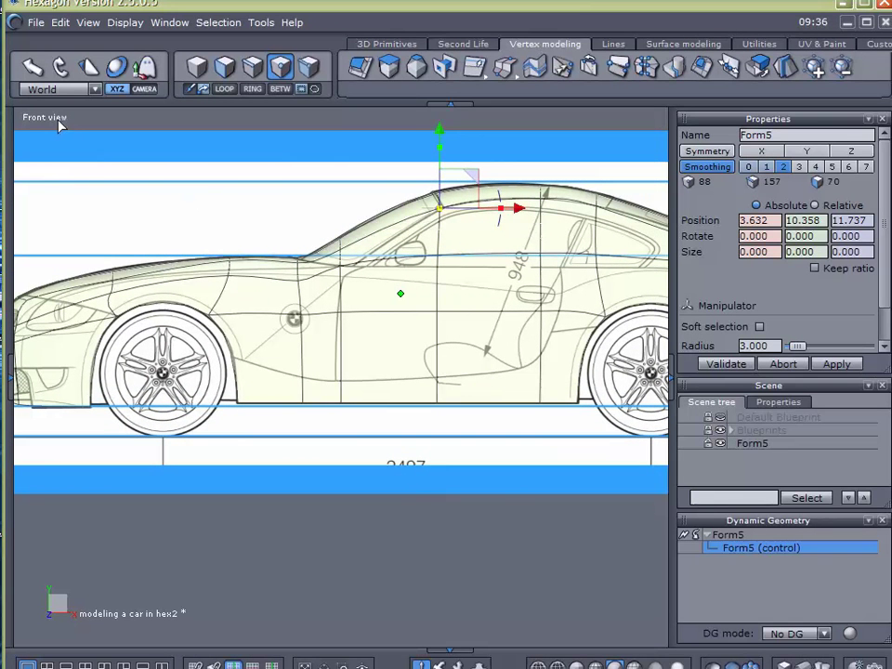
{"action": "left_click", "coordinate": [56, 121]}
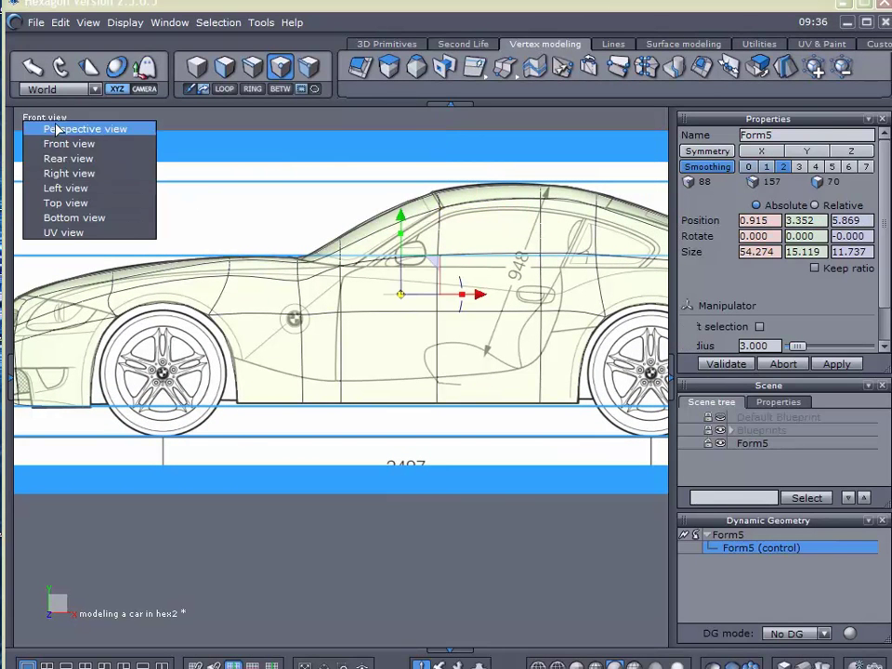
{"action": "left_click", "coordinate": [62, 205]}
{"action": "scroll", "coordinate": [418, 350], "scroll_direction": "up", "scroll_amount": 6}
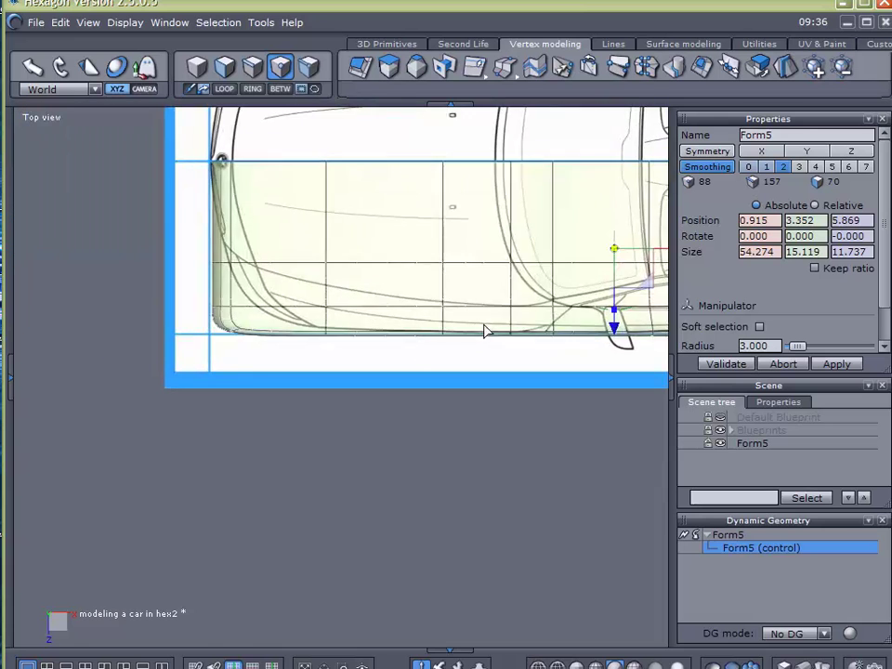
{"action": "middle_click_drag", "start_coordinate": [301, 418], "coordinate": [288, 478]}
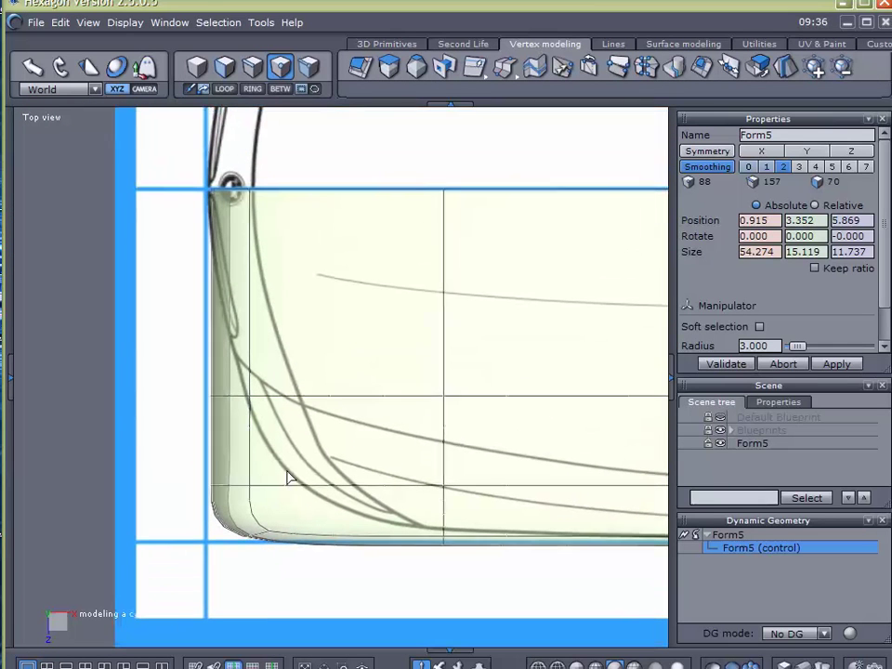
{"action": "left_click_drag", "start_coordinate": [313, 401], "coordinate": [260, 438]}
{"action": "scroll", "coordinate": [260, 439], "scroll_direction": "up", "scroll_amount": 3}
{"action": "left_click_drag", "start_coordinate": [227, 401], "coordinate": [291, 344]}
Move the front corner points to about X -24.08, Z 9.40 and shift the outermost ones rearward along the bumper curve.
{"action": "middle_click_drag", "start_coordinate": [392, 549], "coordinate": [395, 430]}
{"action": "left_click_drag", "start_coordinate": [97, 379], "coordinate": [436, 558]}
{"action": "left_click_drag", "start_coordinate": [256, 493], "coordinate": [371, 406]}
{"action": "middle_click_drag", "start_coordinate": [484, 518], "coordinate": [367, 471]}
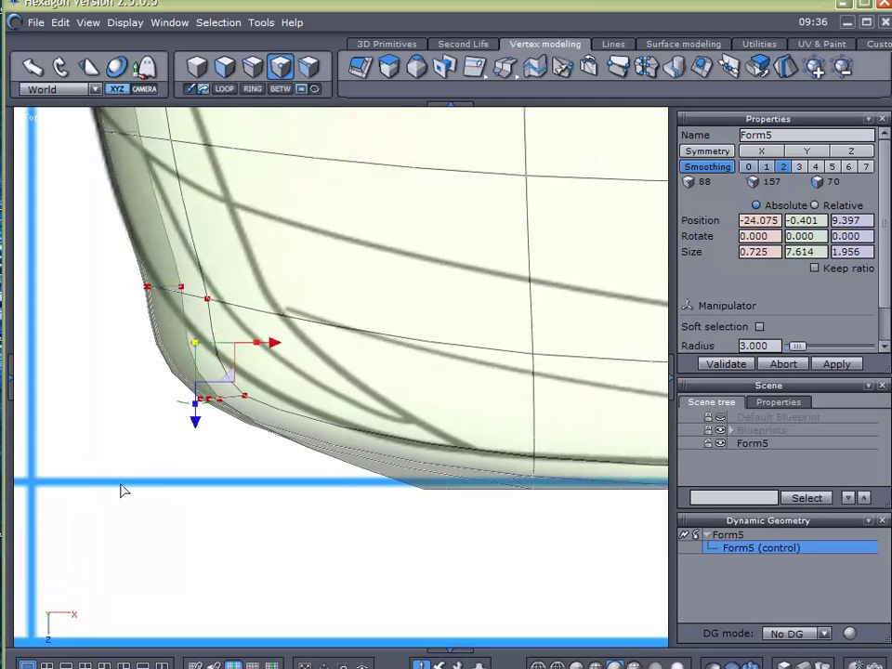
{"action": "left_click_drag", "start_coordinate": [116, 485], "coordinate": [362, 380]}
{"action": "left_click_drag", "start_coordinate": [262, 431], "coordinate": [332, 427]}
Pull the side points ahead of the front wheel inward and move those behind it to about Z 11.70.
{"action": "middle_click_drag", "start_coordinate": [509, 530], "coordinate": [268, 475]}
{"action": "left_click_drag", "start_coordinate": [141, 481], "coordinate": [372, 366]}
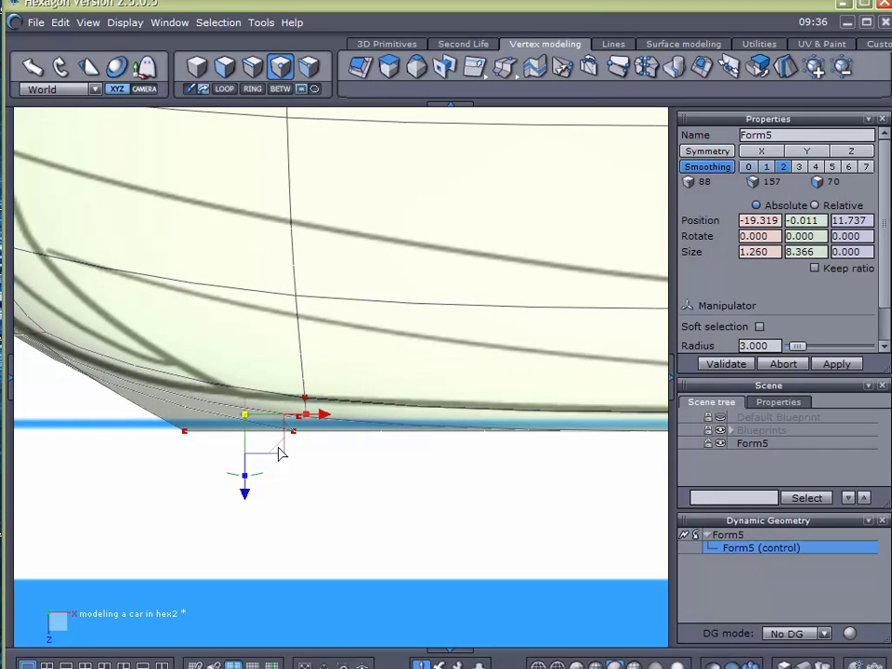
{"action": "left_click_drag", "start_coordinate": [278, 450], "coordinate": [289, 422]}
{"action": "middle_click_drag", "start_coordinate": [585, 478], "coordinate": [187, 479]}
{"action": "left_click_drag", "start_coordinate": [263, 471], "coordinate": [375, 397]}
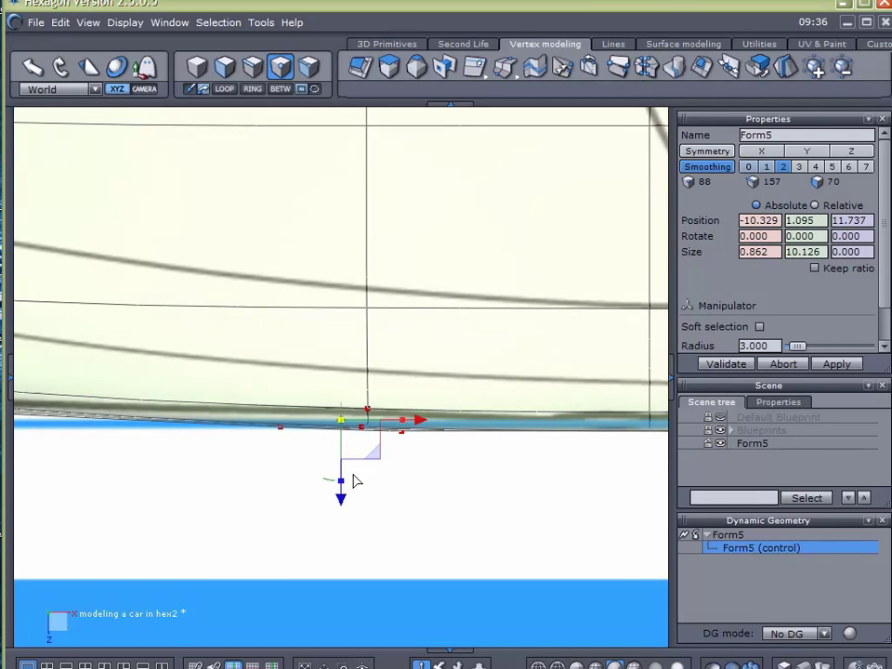
{"action": "scroll", "coordinate": [361, 517], "scroll_direction": "up", "scroll_amount": 2}
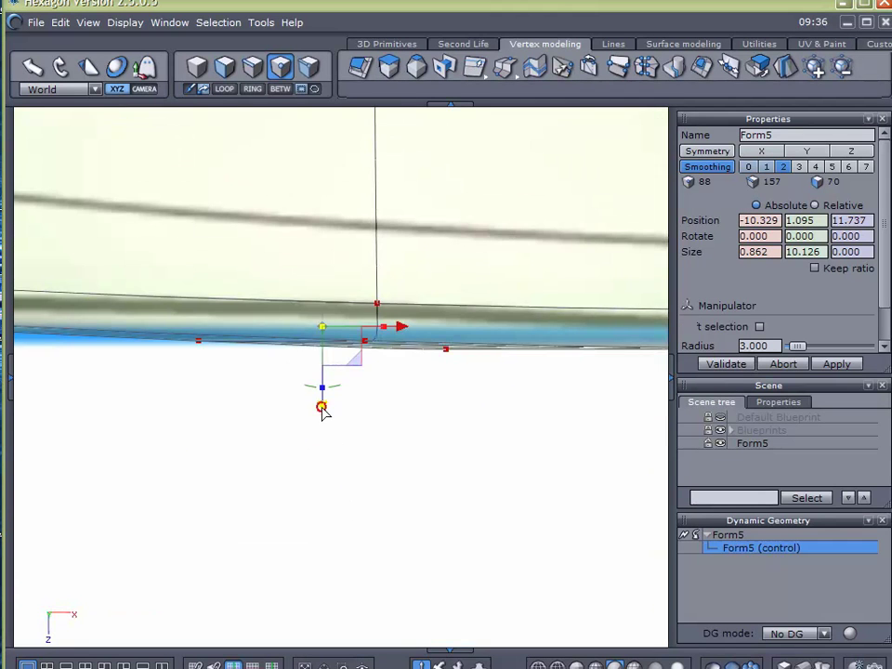
{"action": "left_click_drag", "start_coordinate": [321, 405], "coordinate": [322, 406]}
{"action": "middle_click_drag", "start_coordinate": [440, 438], "coordinate": [44, 455]}
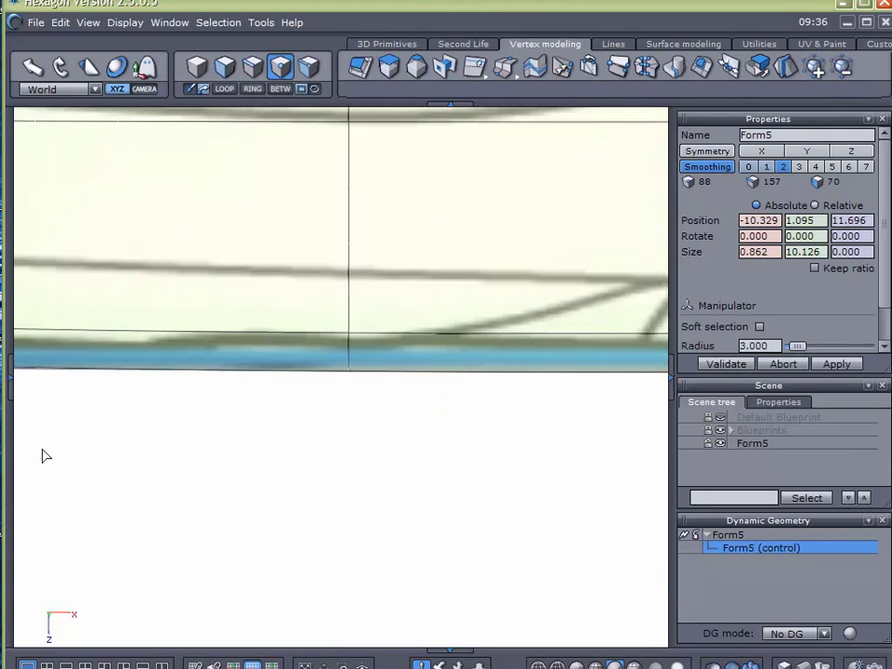
{"action": "scroll", "coordinate": [240, 464], "scroll_direction": "down", "scroll_amount": 2}
{"action": "middle_click_drag", "start_coordinate": [409, 455], "coordinate": [152, 462]}
{"action": "scroll", "coordinate": [156, 462], "scroll_direction": "down", "scroll_amount": 2}
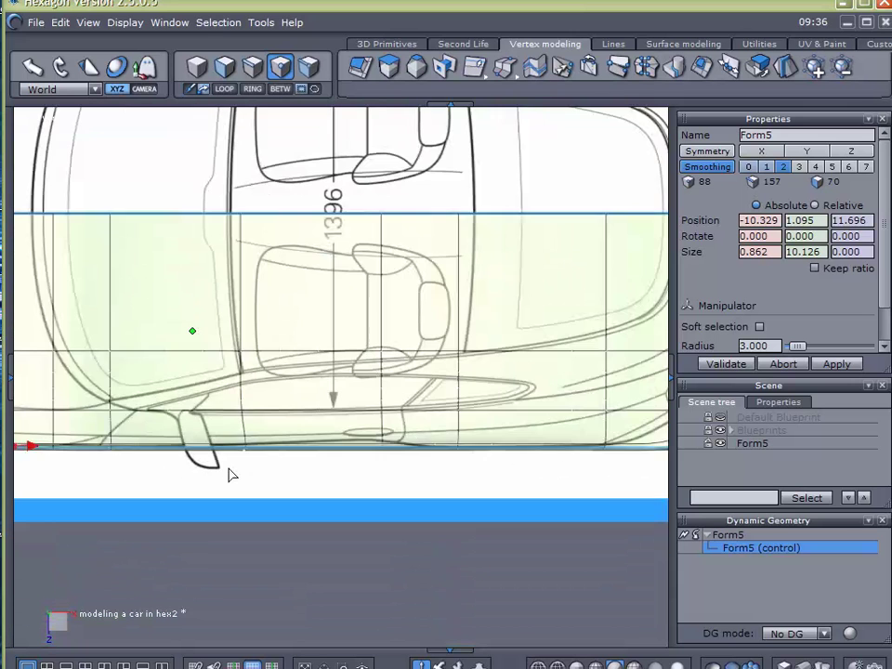
{"action": "scroll", "coordinate": [362, 464], "scroll_direction": "up", "scroll_amount": 5}
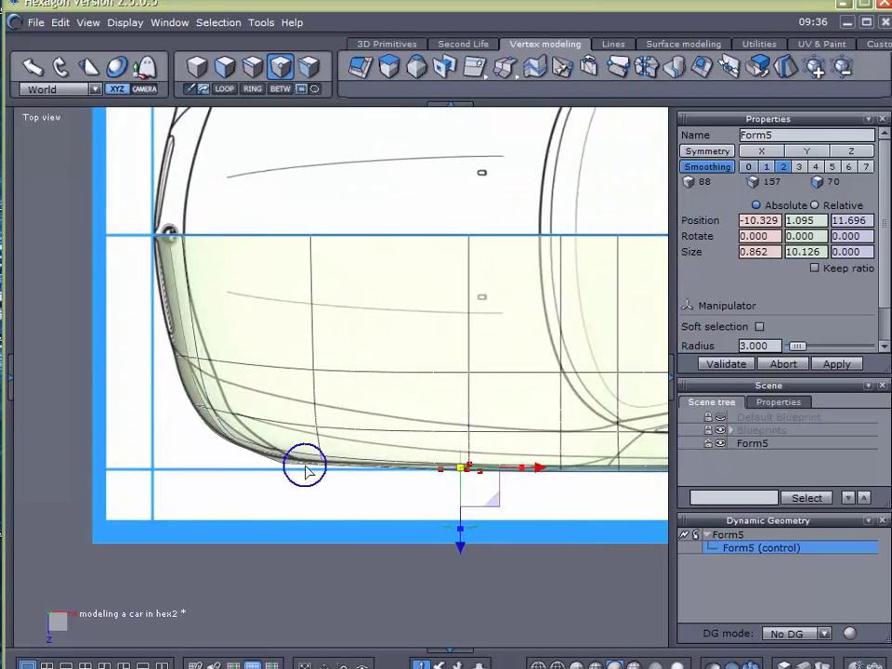
Fit the two front corner point columns to the bumper curve, at about X -25.11, Z 6.31 and X -24.14, Z 8.42.
{"action": "scroll", "coordinate": [183, 441], "scroll_direction": "up", "scroll_amount": 3}
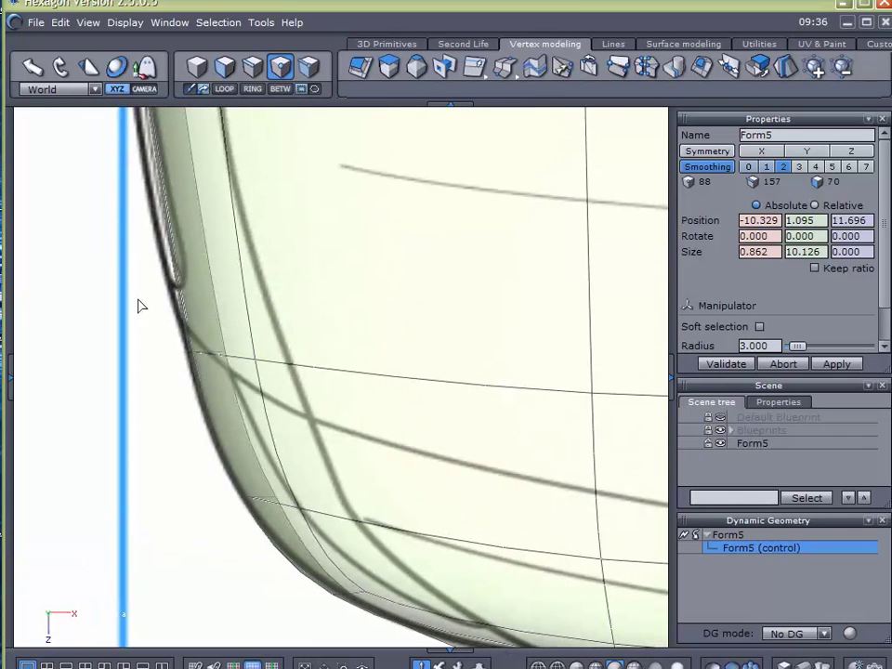
{"action": "left_click_drag", "start_coordinate": [389, 398], "coordinate": [389, 399]}
{"action": "left_click_drag", "start_coordinate": [253, 398], "coordinate": [239, 372]}
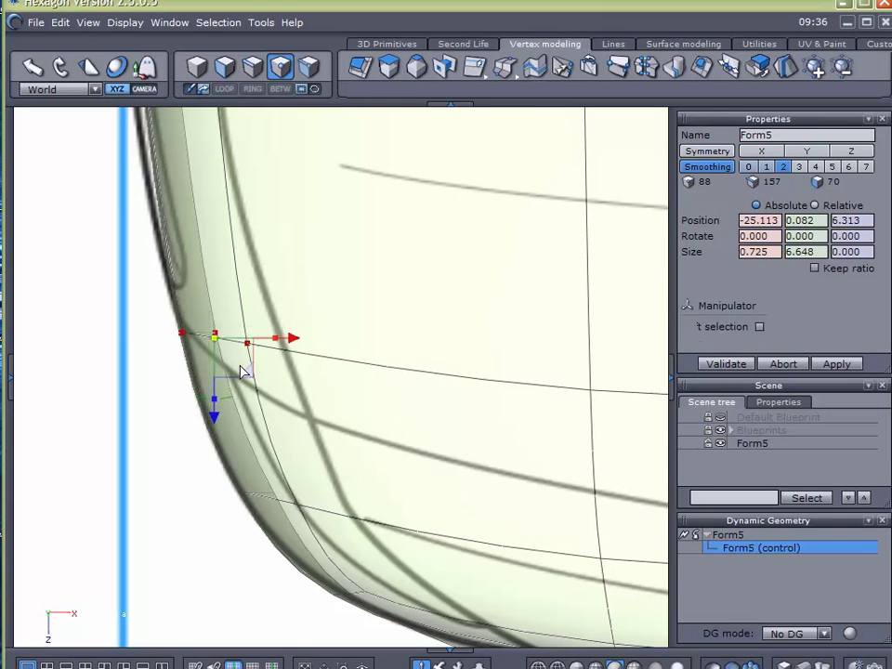
{"action": "middle_click_drag", "start_coordinate": [387, 358], "coordinate": [286, 219]}
{"action": "mouse_move", "coordinate": [232, 391]}
{"action": "left_mouse_down"}
{"action": "mouse_move", "coordinate": [275, 418]}
{"action": "mouse_move", "coordinate": [235, 408]}
{"action": "mouse_move", "coordinate": [242, 388]}
{"action": "left_mouse_up"}
{"action": "left_click_drag", "start_coordinate": [73, 239], "coordinate": [275, 311]}
{"action": "left_click_drag", "start_coordinate": [212, 275], "coordinate": [208, 272]}
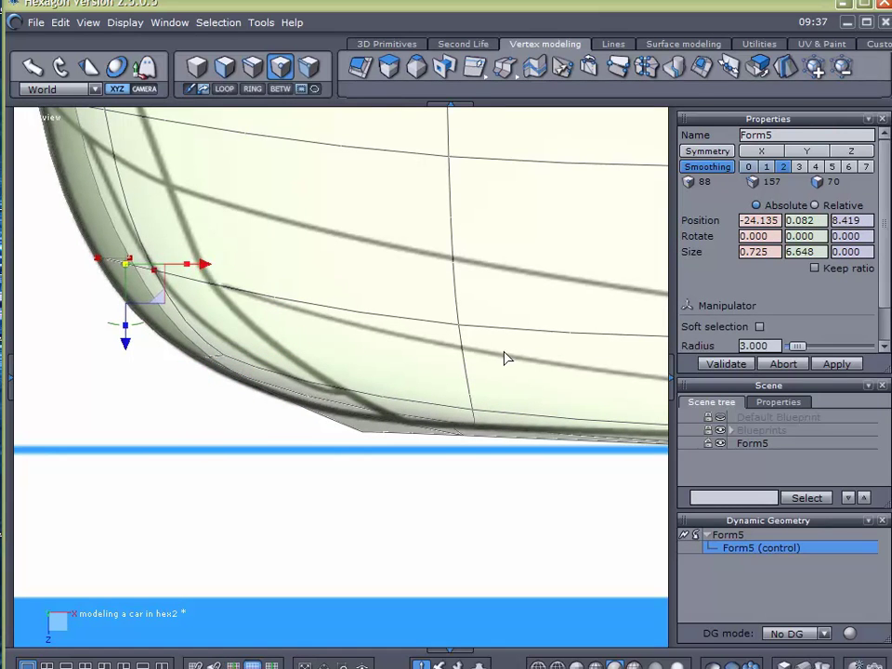
Move the lowest point ahead of the front wheel inward onto the blueprint outline, to about Z 11.09.
{"action": "left_click_drag", "start_coordinate": [282, 486], "coordinate": [449, 364]}
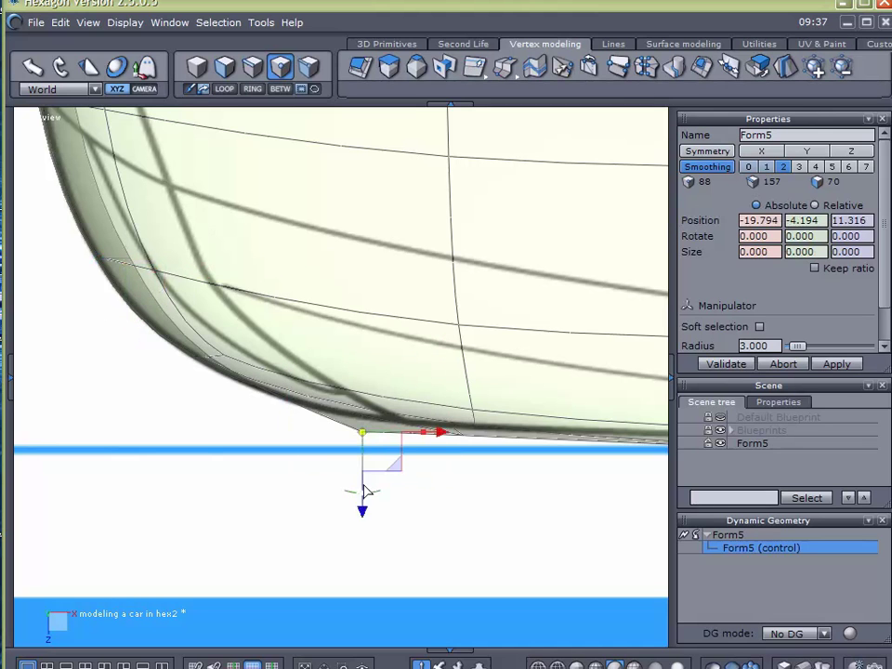
{"action": "left_click_drag", "start_coordinate": [364, 505], "coordinate": [363, 497]}
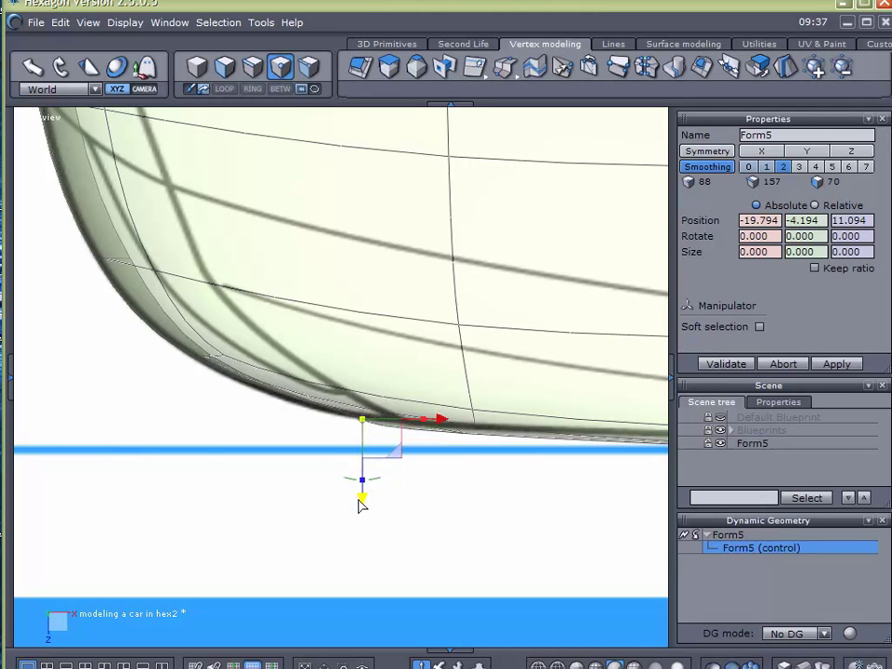
{"action": "middle_click_drag", "start_coordinate": [499, 483], "coordinate": [407, 497]}
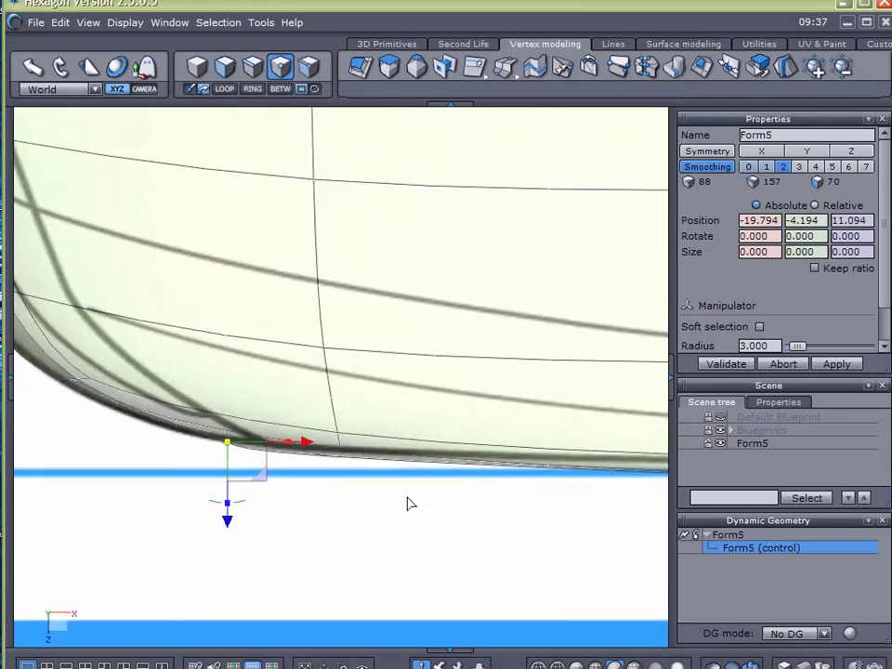
Switch to the perspective view, hide the blueprints and examine the body's shape from the front and side.
{"action": "left_click", "coordinate": [49, 121]}
{"action": "left_click", "coordinate": [48, 132]}
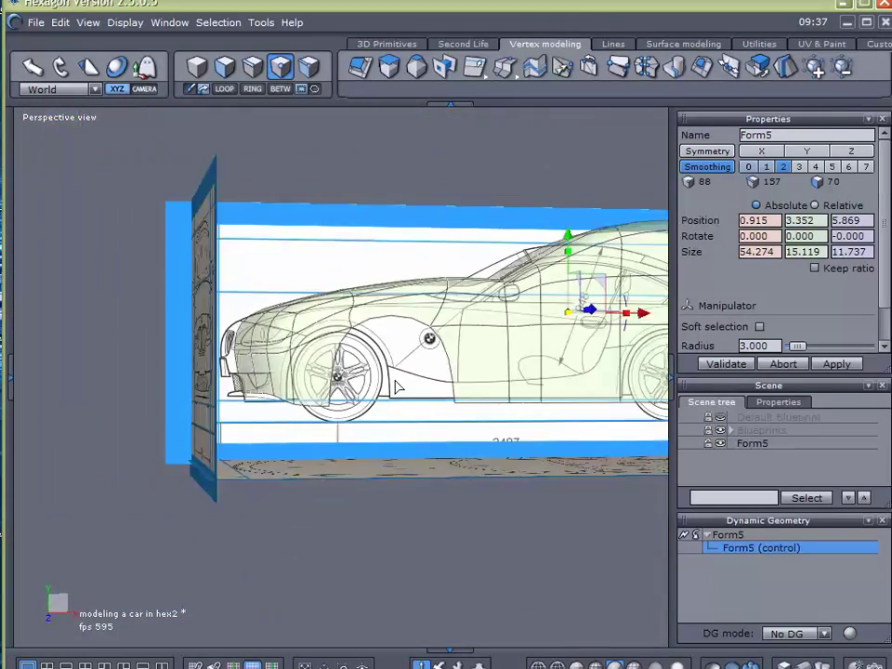
{"action": "right_click_drag", "start_coordinate": [366, 382], "coordinate": [267, 377], "text": "alt"}
{"action": "left_click_drag", "start_coordinate": [267, 376], "coordinate": [481, 437], "text": "alt"}
{"action": "middle_click_drag", "start_coordinate": [481, 436], "coordinate": [65, 264]}
{"action": "scroll", "coordinate": [466, 298], "scroll_direction": "up", "scroll_amount": 3}
{"action": "middle_click_drag", "start_coordinate": [438, 336], "coordinate": [650, 479]}
{"action": "left_click", "coordinate": [720, 430]}
{"action": "scroll", "coordinate": [454, 485], "scroll_direction": "down", "scroll_amount": 4}
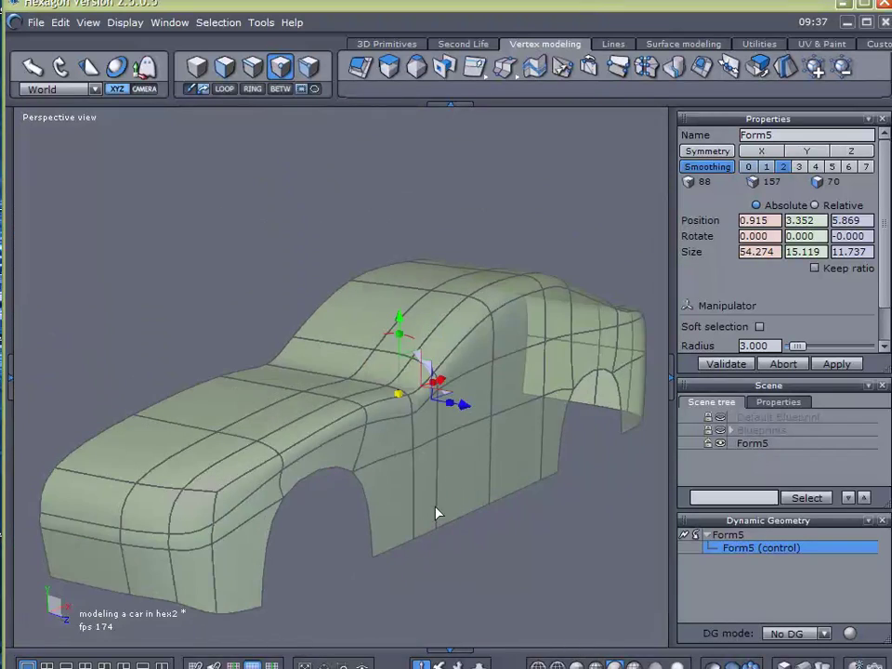
{"action": "middle_click_drag", "start_coordinate": [440, 508], "coordinate": [692, 499]}
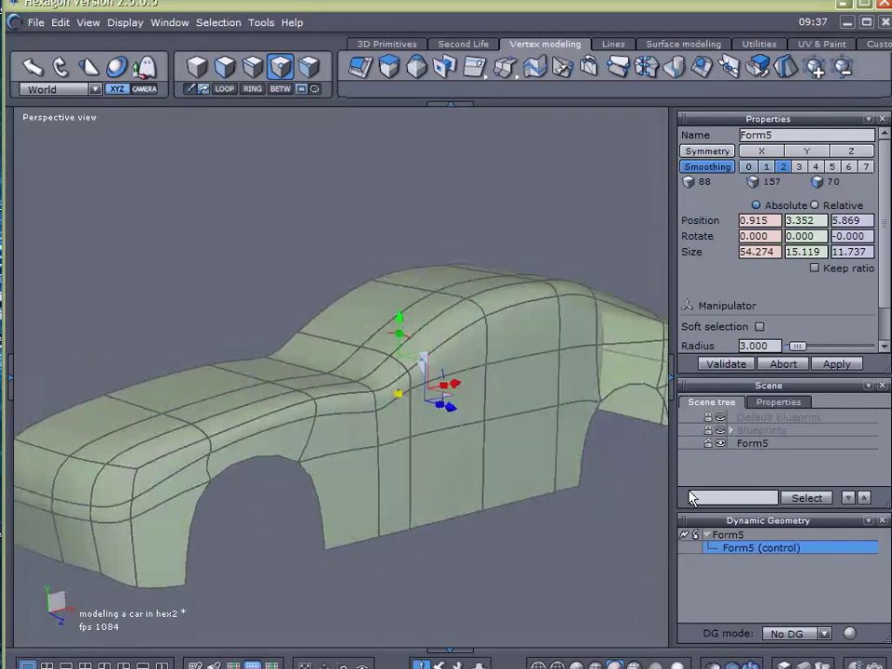
Show the blueprints in the top view again and move the point column behind the rear wheel inward to about Z 10.54.
{"action": "left_click", "coordinate": [721, 431]}
{"action": "left_click", "coordinate": [59, 118]}
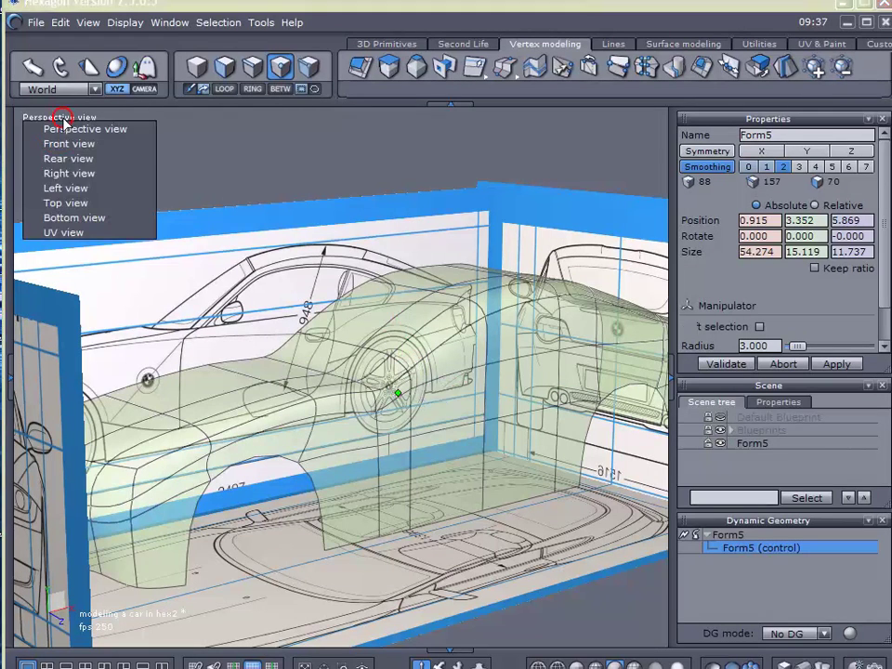
{"action": "left_click", "coordinate": [59, 203]}
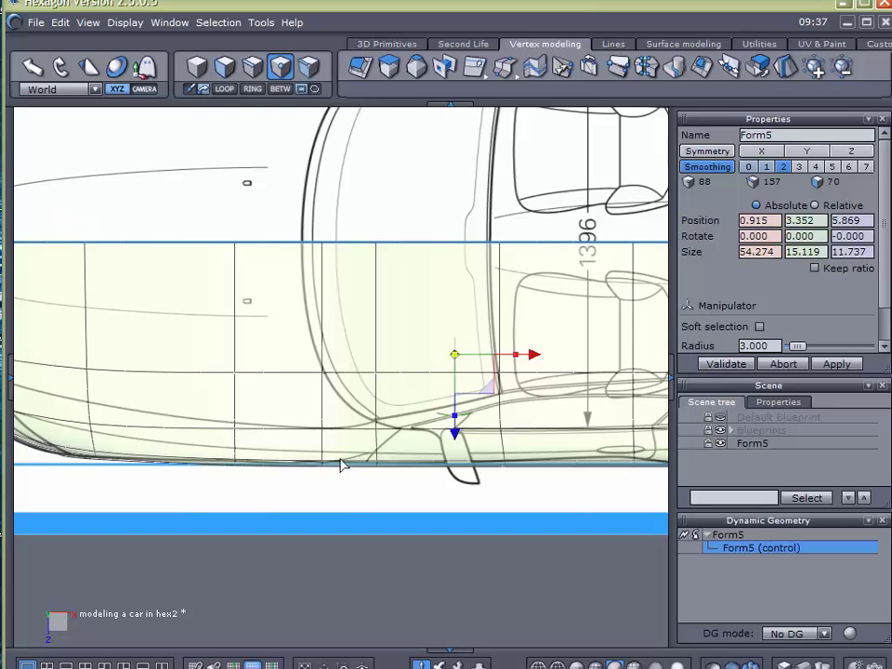
{"action": "mouse_move", "coordinate": [336, 513]}
{"action": "middle_mouse_down"}
{"action": "mouse_move", "coordinate": [389, 490]}
{"action": "mouse_move", "coordinate": [418, 488]}
{"action": "mouse_move", "coordinate": [184, 486]}
{"action": "mouse_move", "coordinate": [316, 485]}
{"action": "mouse_move", "coordinate": [294, 502]}
{"action": "middle_mouse_up"}
{"action": "scroll", "coordinate": [507, 510], "scroll_direction": "up", "scroll_amount": 2}
{"action": "scroll", "coordinate": [507, 510], "scroll_direction": "down", "scroll_amount": 1}
{"action": "middle_click_drag", "start_coordinate": [394, 471], "coordinate": [422, 471]}
{"action": "left_click_drag", "start_coordinate": [282, 448], "coordinate": [344, 337]}
{"action": "scroll", "coordinate": [312, 373], "scroll_direction": "up", "scroll_amount": 2}
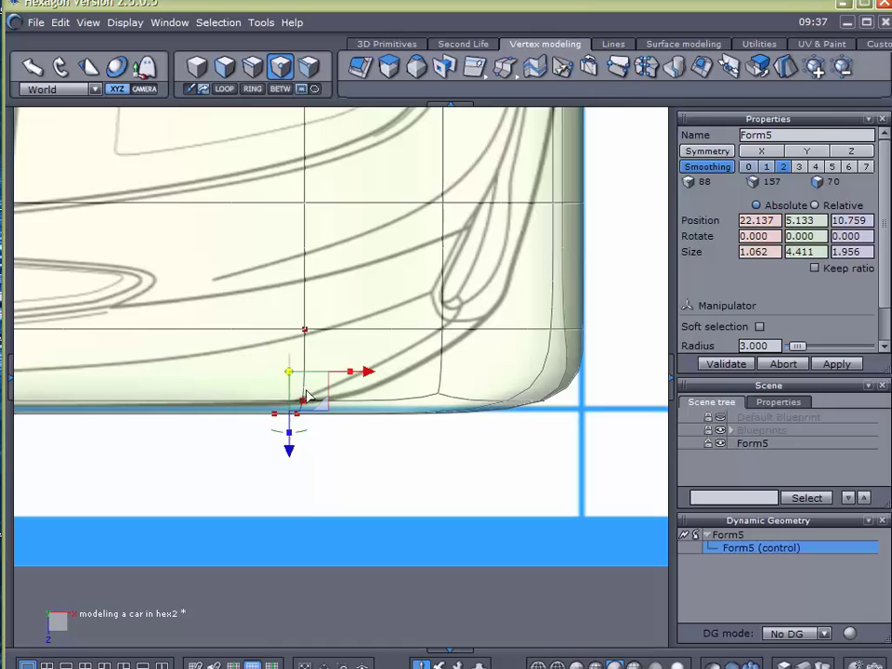
{"action": "left_click_drag", "start_coordinate": [290, 456], "coordinate": [291, 444]}
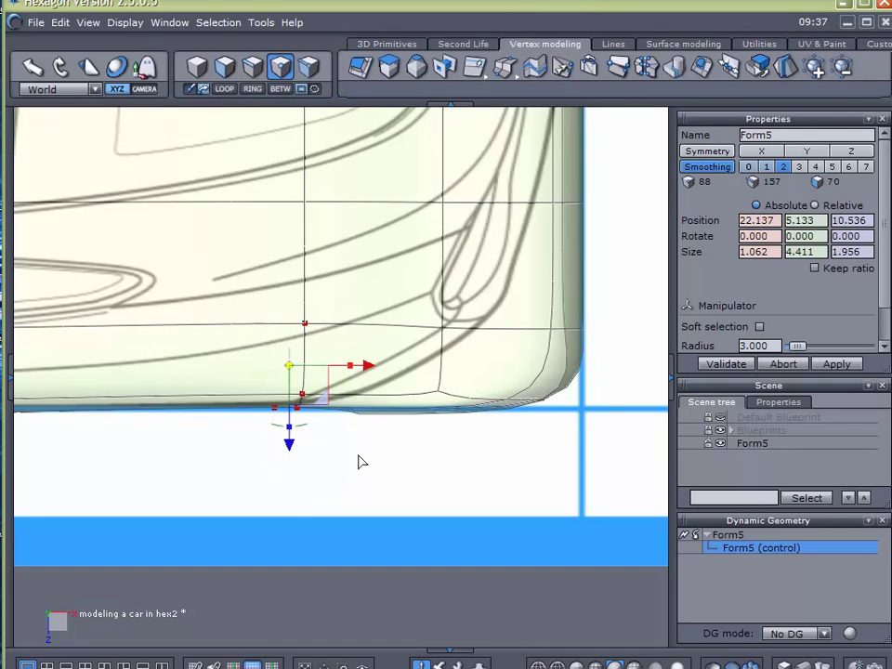
Pull the rear corner points inward onto the bumper curve, the forward column to about Z 9.16 and the rearmost to about X 26.15, Z 8.73.
{"action": "left_click_drag", "start_coordinate": [474, 333], "coordinate": [475, 293]}
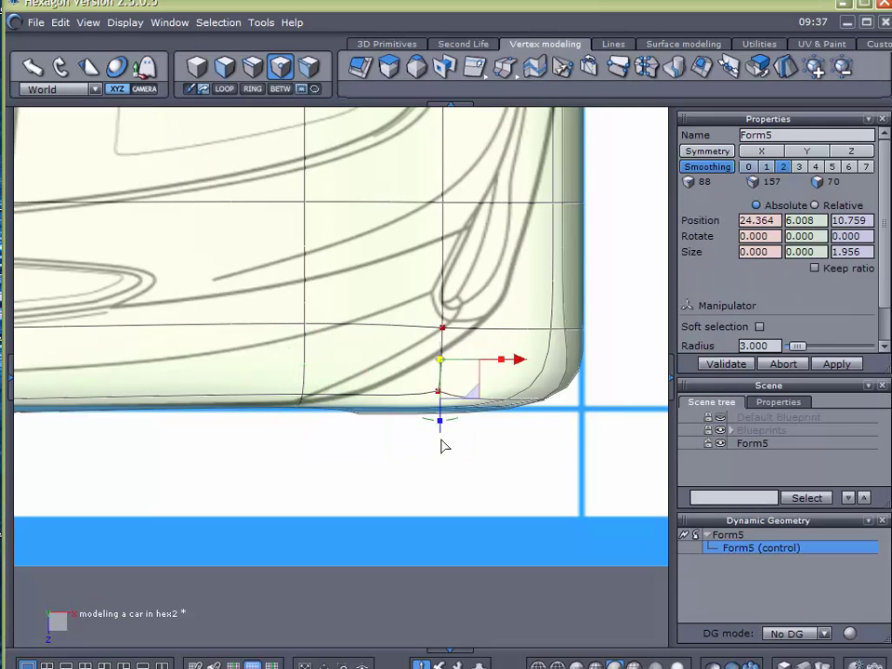
{"action": "left_click_drag", "start_coordinate": [440, 441], "coordinate": [418, 383]}
{"action": "left_click_drag", "start_coordinate": [601, 288], "coordinate": [599, 289]}
{"action": "left_click_drag", "start_coordinate": [546, 447], "coordinate": [516, 316]}
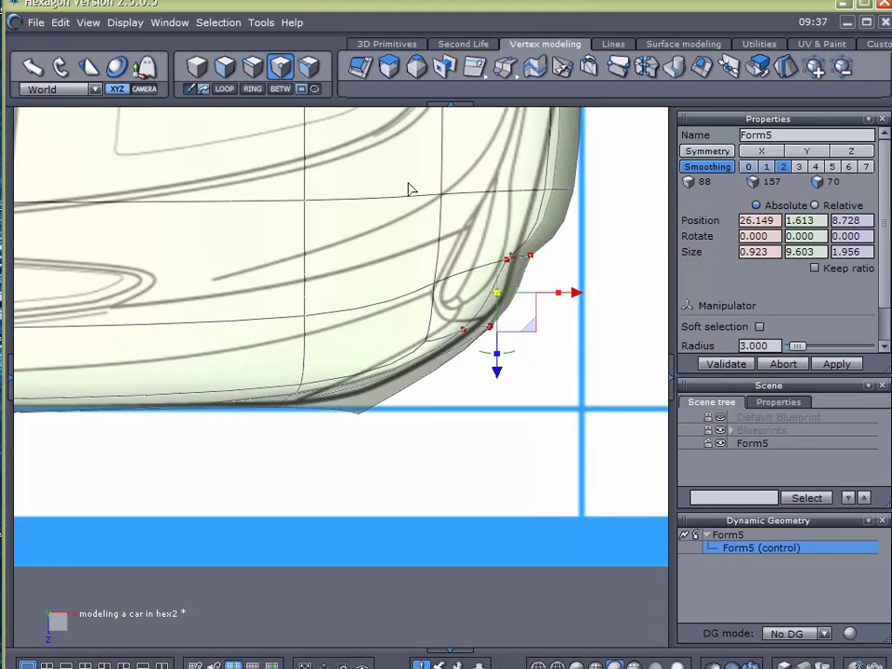
{"action": "left_click_drag", "start_coordinate": [406, 183], "coordinate": [469, 341]}
Shift the tail points beside the rear corner forward to about X 25.61 and those on the centreline to about X 25.85.
{"action": "middle_click_drag", "start_coordinate": [602, 250], "coordinate": [502, 433]}
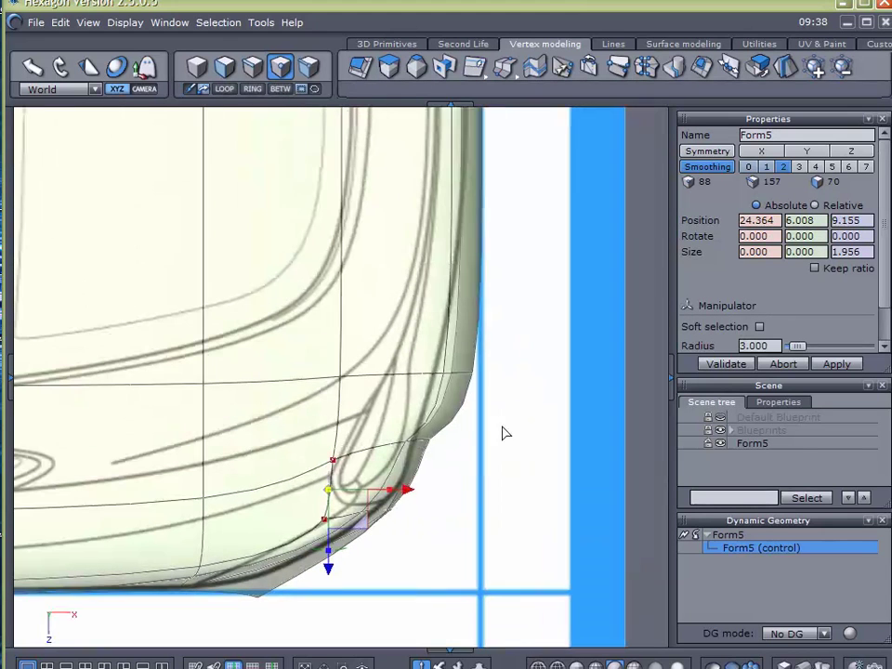
{"action": "left_click_drag", "start_coordinate": [421, 382], "coordinate": [381, 406]}
{"action": "left_click_drag", "start_coordinate": [540, 382], "coordinate": [483, 371]}
{"action": "middle_click_drag", "start_coordinate": [491, 261], "coordinate": [482, 367]}
{"action": "left_click_drag", "start_coordinate": [320, 312], "coordinate": [320, 312]}
{"action": "scroll", "coordinate": [434, 341], "scroll_direction": "up", "scroll_amount": 3}
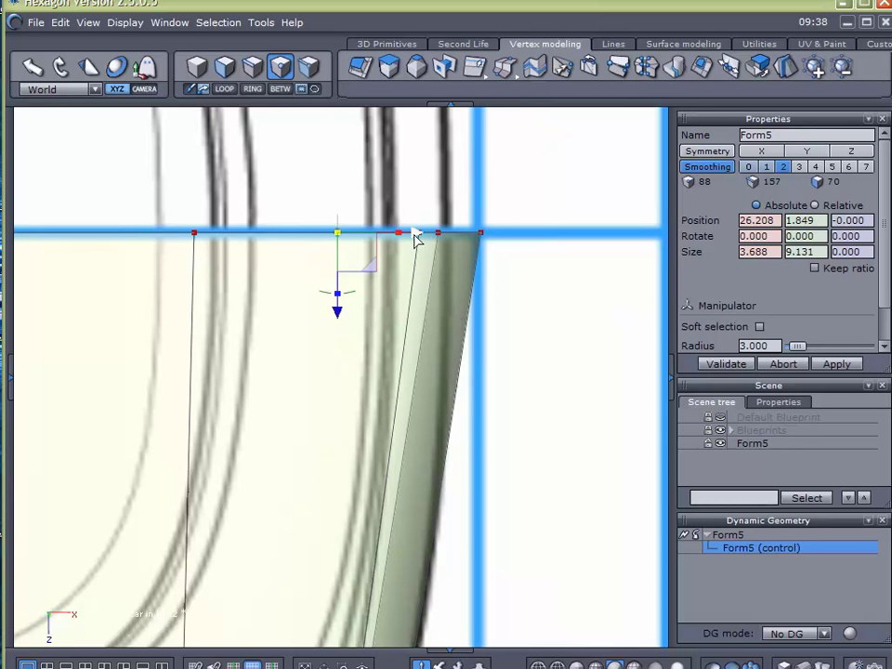
{"action": "left_click_drag", "start_coordinate": [415, 239], "coordinate": [385, 275]}
Fine-tune the tail points beside the rear corner to about X 25.59 so they follow the bumper line.
{"action": "middle_click_drag", "start_coordinate": [384, 275], "coordinate": [519, 314]}
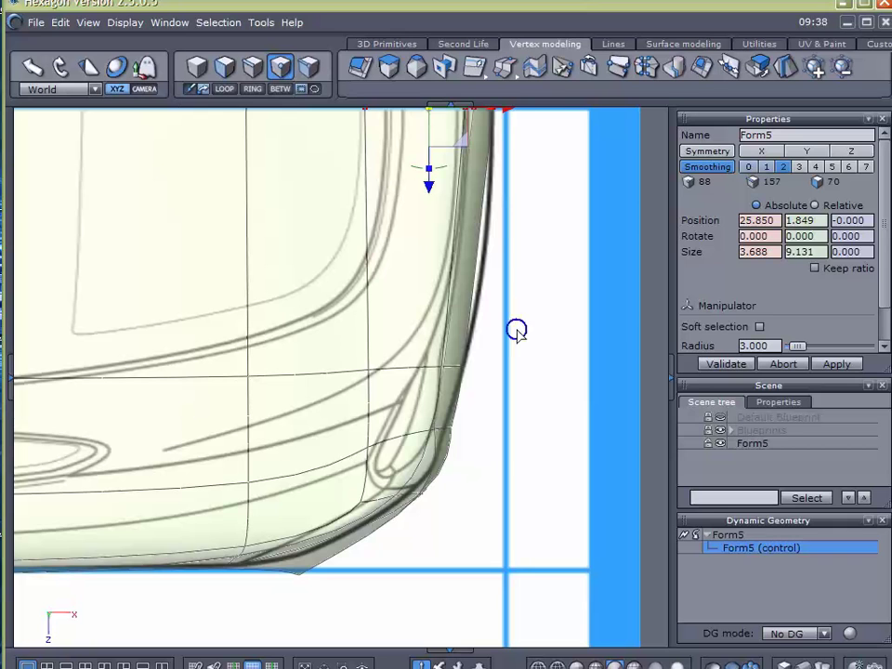
{"action": "left_click_drag", "start_coordinate": [395, 379], "coordinate": [362, 391]}
{"action": "scroll", "coordinate": [480, 357], "scroll_direction": "up", "scroll_amount": 2}
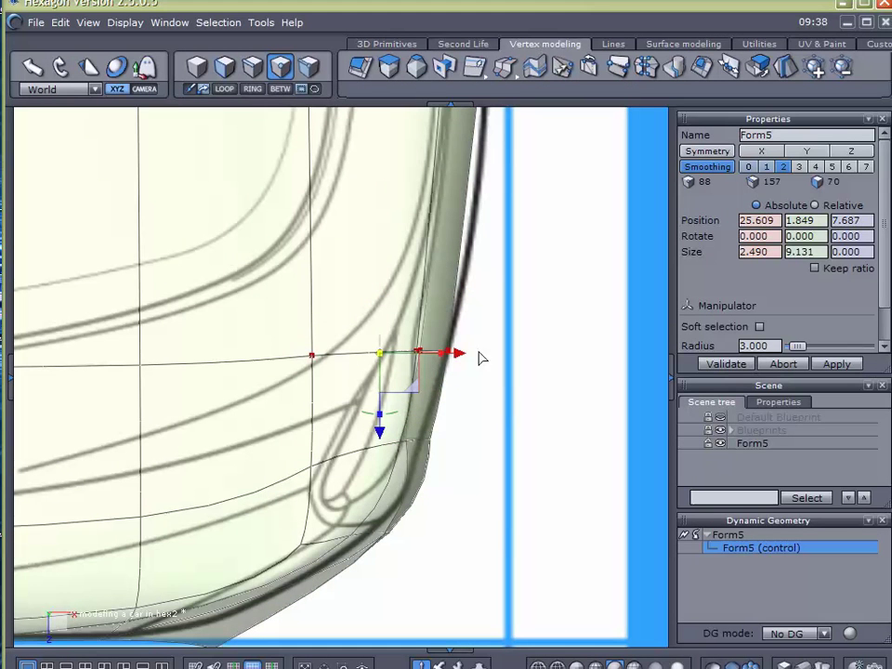
{"action": "mouse_move", "coordinate": [453, 356]}
{"action": "left_mouse_down"}
{"action": "mouse_move", "coordinate": [468, 349]}
{"action": "mouse_move", "coordinate": [457, 353]}
{"action": "left_mouse_up"}
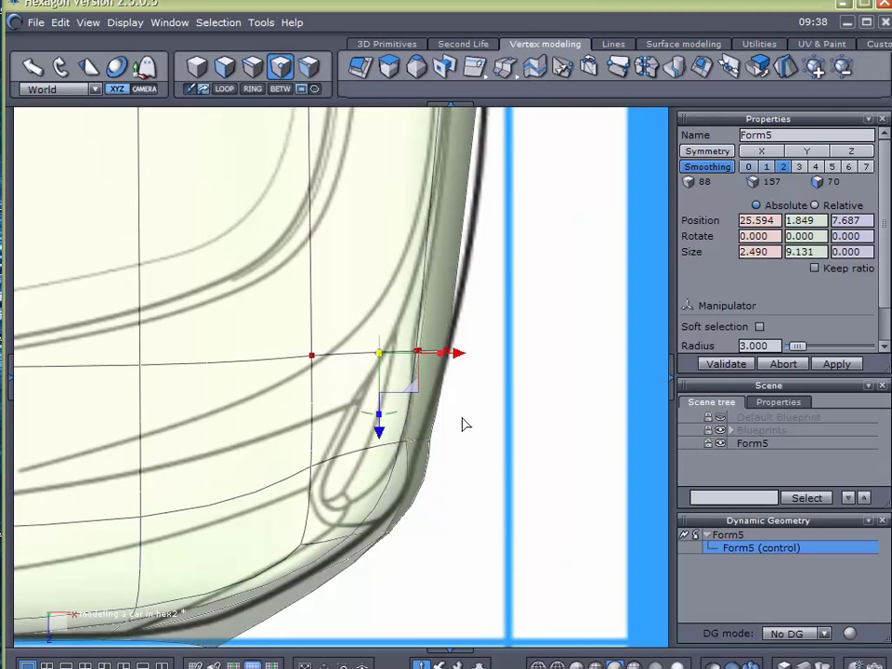
In the perspective view with the blueprints hidden, move the rear corner's bottom-edge point rearward to about X 26.35.
{"action": "left_click", "coordinate": [29, 119]}
{"action": "left_click", "coordinate": [48, 130]}
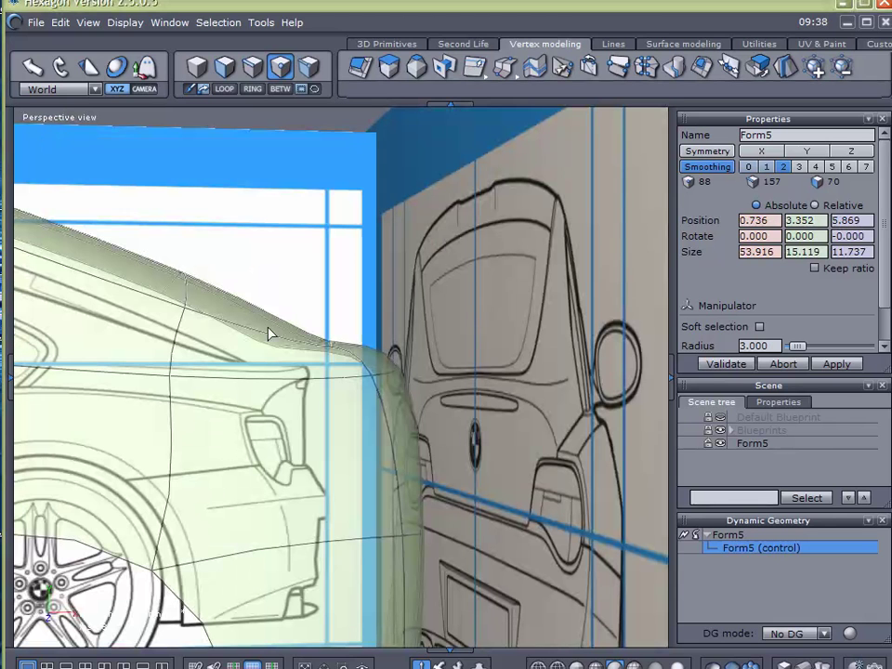
{"action": "left_click", "coordinate": [720, 430]}
{"action": "scroll", "coordinate": [455, 471], "scroll_direction": "down", "scroll_amount": 3}
{"action": "middle_click_drag", "start_coordinate": [463, 466], "coordinate": [526, 335]}
{"action": "right_click_drag", "start_coordinate": [525, 335], "coordinate": [427, 366]}
{"action": "middle_click_drag", "start_coordinate": [427, 368], "coordinate": [369, 335]}
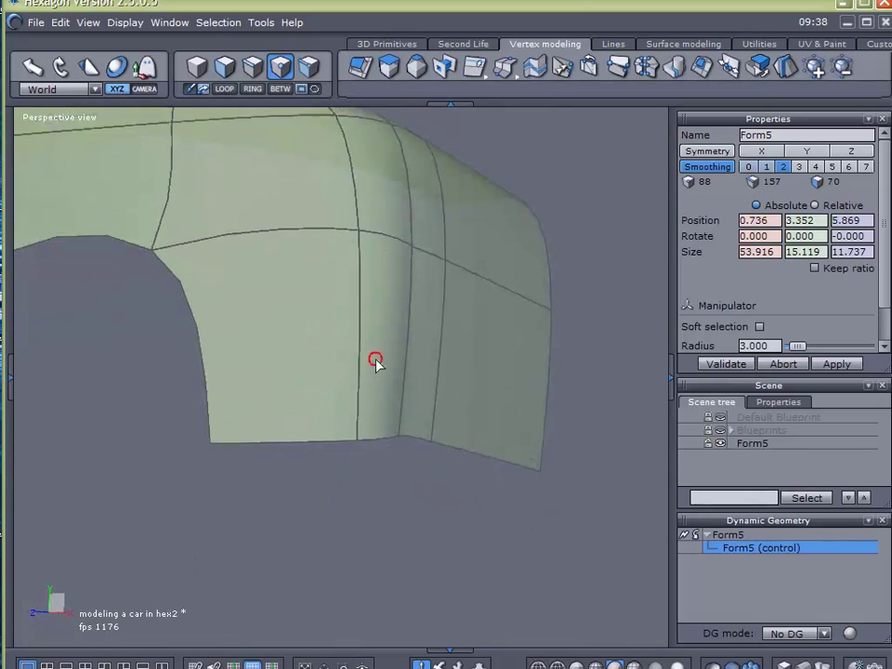
{"action": "right_click_drag", "start_coordinate": [371, 400], "coordinate": [338, 327]}
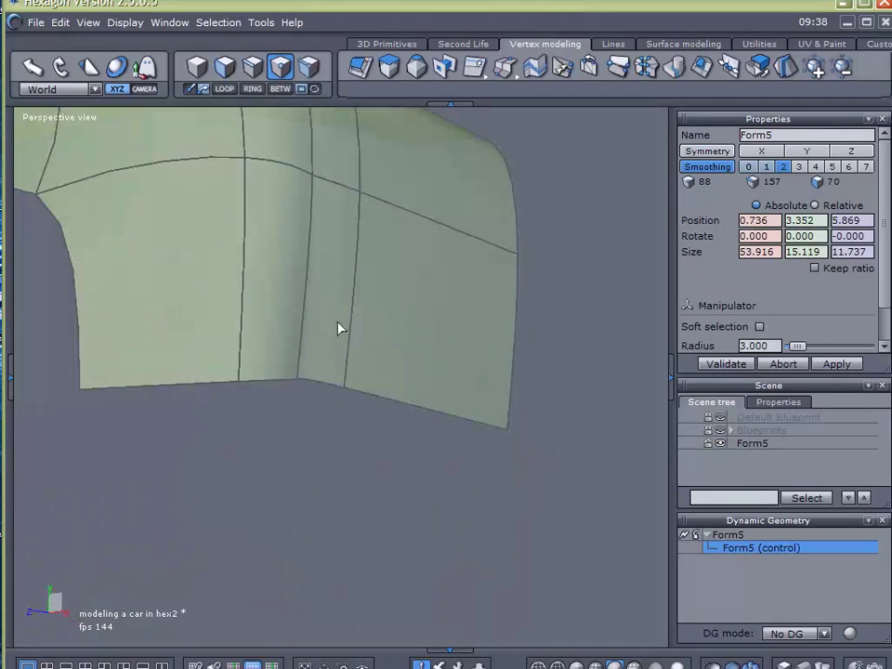
{"action": "left_click", "coordinate": [297, 381]}
{"action": "right_click_drag", "start_coordinate": [297, 380], "coordinate": [233, 558]}
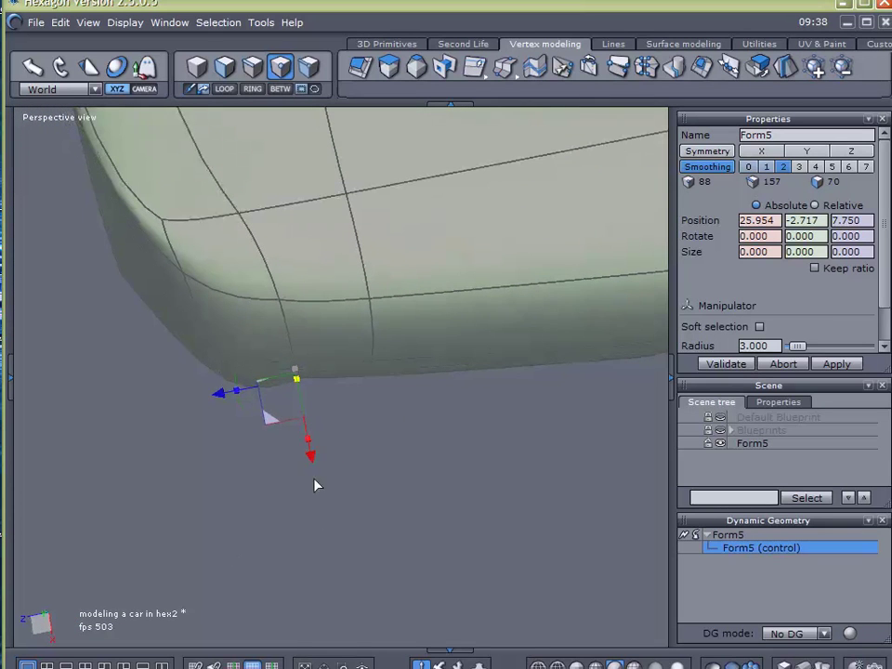
{"action": "left_click_drag", "start_coordinate": [309, 462], "coordinate": [305, 479]}
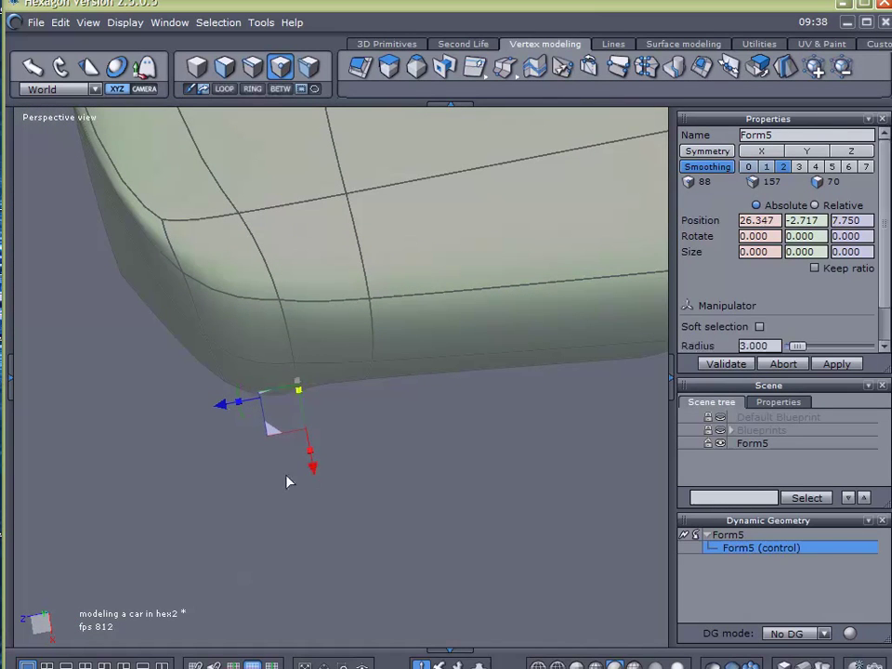
Pull the point directly above that bottom corner point rearward as well to smooth the rear bumper.
{"action": "left_click", "coordinate": [295, 367]}
{"action": "left_click_drag", "start_coordinate": [305, 436], "coordinate": [310, 455]}
{"action": "right_click_drag", "start_coordinate": [222, 464], "coordinate": [432, 360]}
Return to the top view with the blueprints shown and select the bottom-edge point at the rear bumper corner.
{"action": "left_click", "coordinate": [65, 120]}
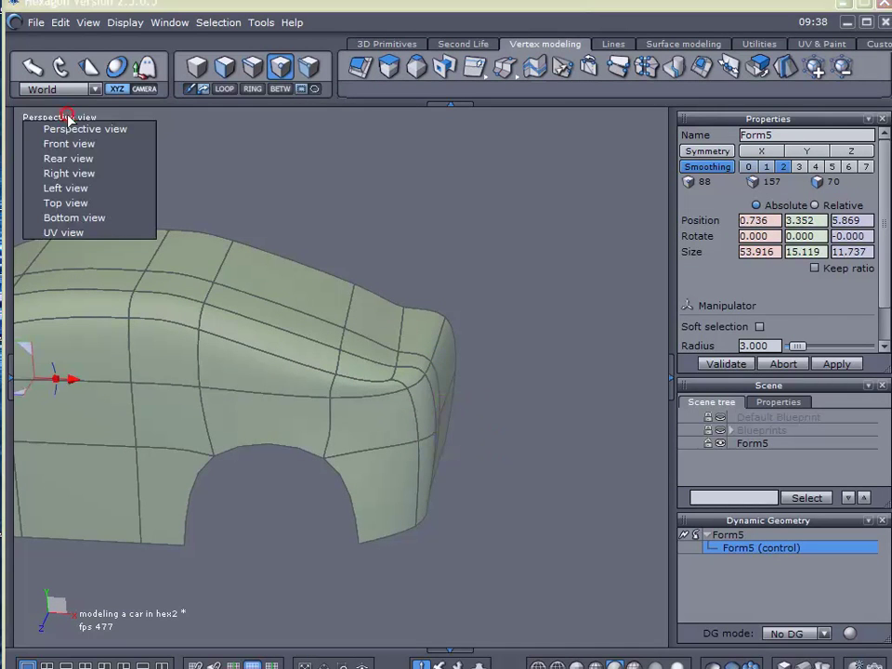
{"action": "left_click", "coordinate": [67, 201]}
{"action": "left_click", "coordinate": [608, 369]}
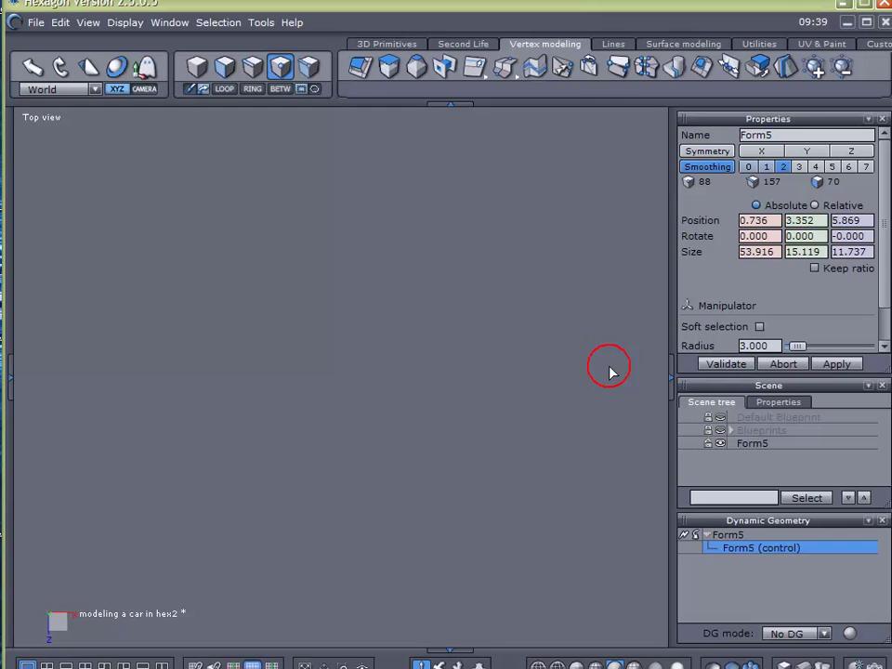
{"action": "left_click", "coordinate": [721, 430]}
{"action": "scroll", "coordinate": [538, 426], "scroll_direction": "down", "scroll_amount": 1}
{"action": "right_click_drag", "start_coordinate": [538, 426], "coordinate": [508, 295]}
{"action": "scroll", "coordinate": [350, 406], "scroll_direction": "up", "scroll_amount": 3}
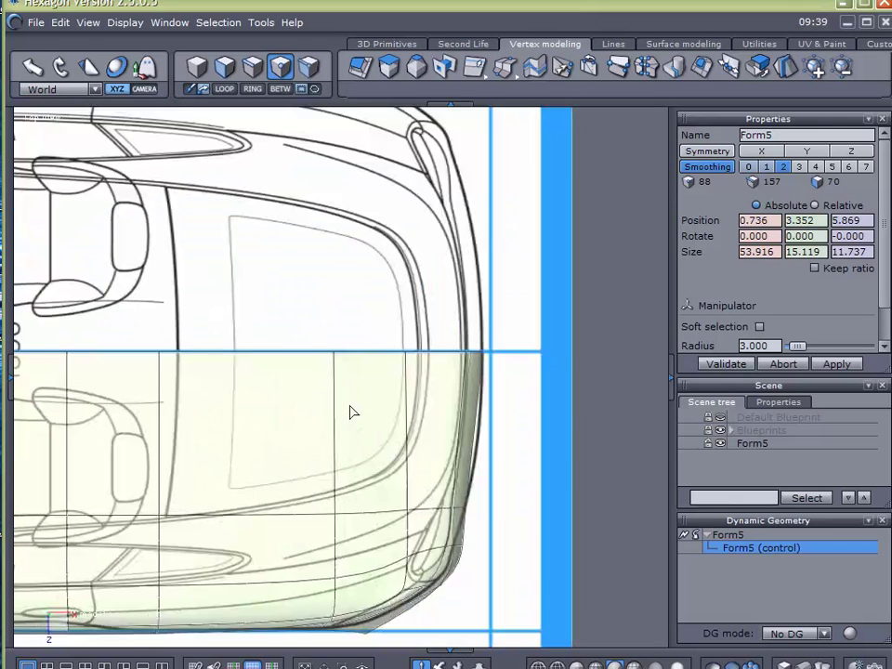
{"action": "scroll", "coordinate": [350, 406], "scroll_direction": "up", "scroll_amount": 2}
{"action": "right_click_drag", "start_coordinate": [408, 465], "coordinate": [349, 291]}
{"action": "left_click_drag", "start_coordinate": [574, 350], "coordinate": [331, 401]}
{"action": "scroll", "coordinate": [505, 431], "scroll_direction": "up", "scroll_amount": 2}
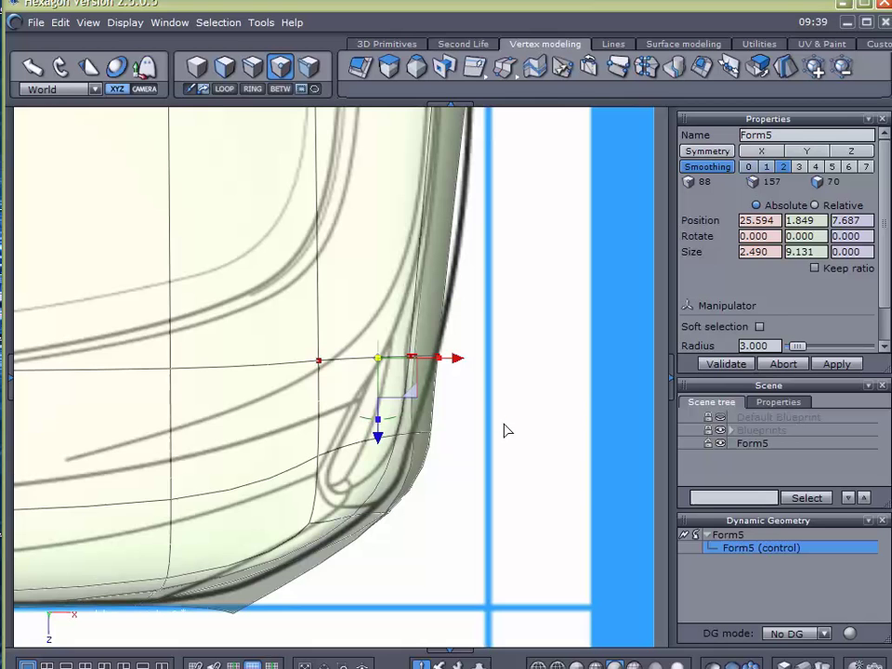
{"action": "left_click", "coordinate": [501, 425]}
{"action": "left_click_drag", "start_coordinate": [505, 410], "coordinate": [302, 468]}
{"action": "left_click", "coordinate": [458, 489]}
{"action": "scroll", "coordinate": [462, 495], "scroll_direction": "up", "scroll_amount": 2}
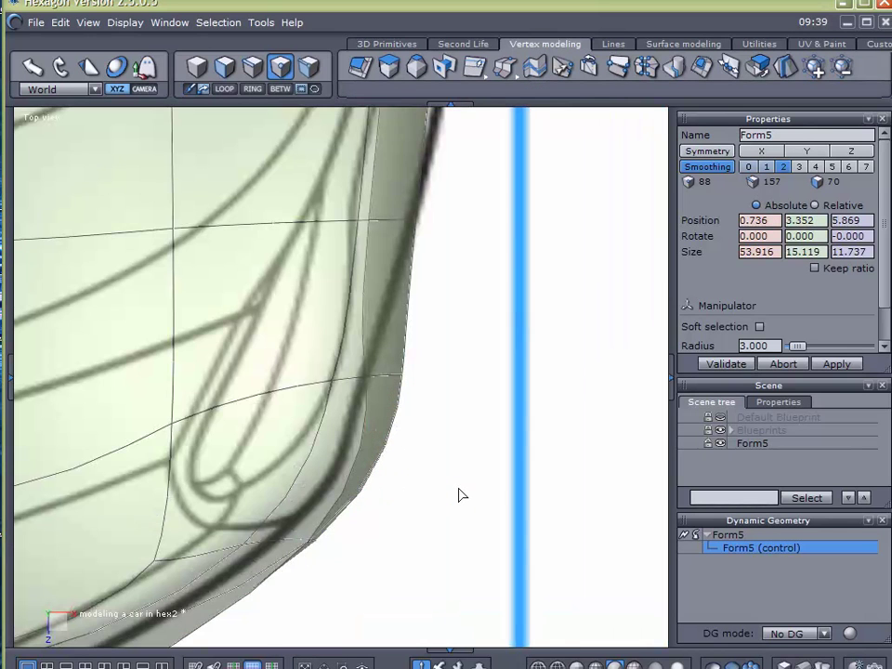
{"action": "left_click", "coordinate": [365, 380]}
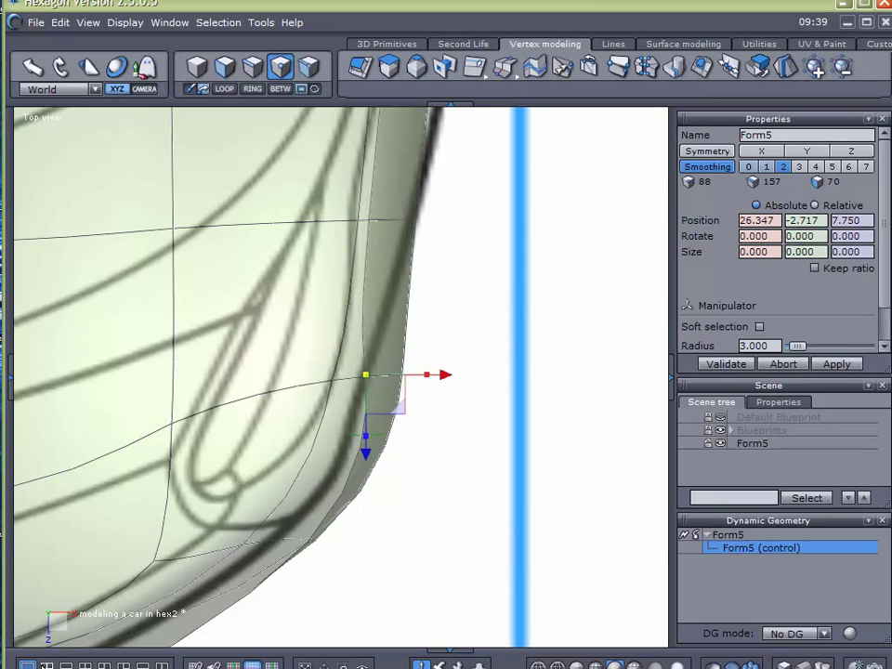
In the four-view layout, frame the rear bumper in the side and top views and move its corner's bottom-edge point to about X 26.21.
{"action": "left_click", "coordinate": [45, 665]}
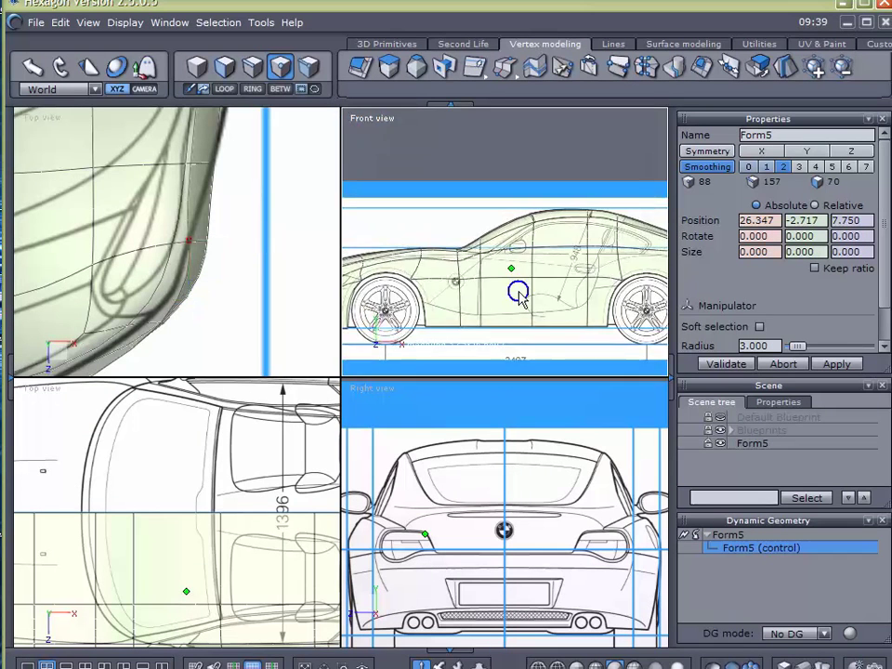
{"action": "middle_click_drag", "start_coordinate": [518, 292], "coordinate": [366, 244]}
{"action": "scroll", "coordinate": [511, 248], "scroll_direction": "up", "scroll_amount": 2}
{"action": "middle_click_drag", "start_coordinate": [530, 278], "coordinate": [442, 248]}
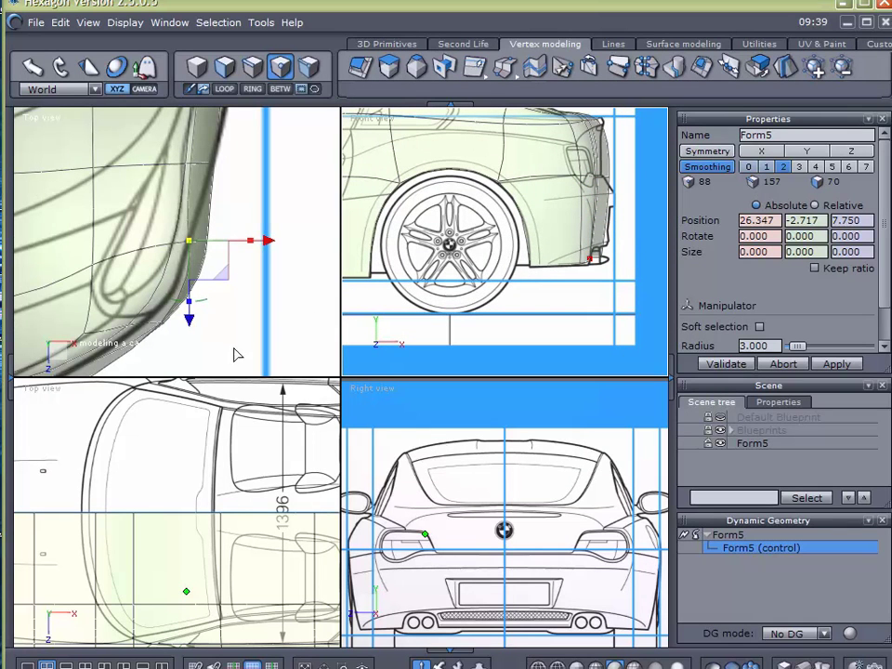
{"action": "scroll", "coordinate": [260, 497], "scroll_direction": "down", "scroll_amount": 5}
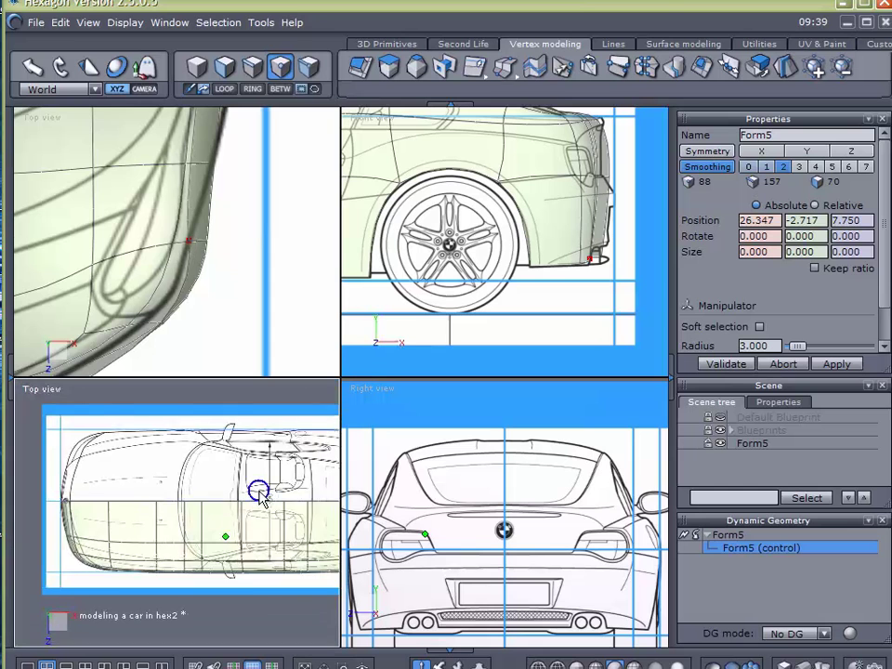
{"action": "middle_click_drag", "start_coordinate": [259, 491], "coordinate": [94, 470]}
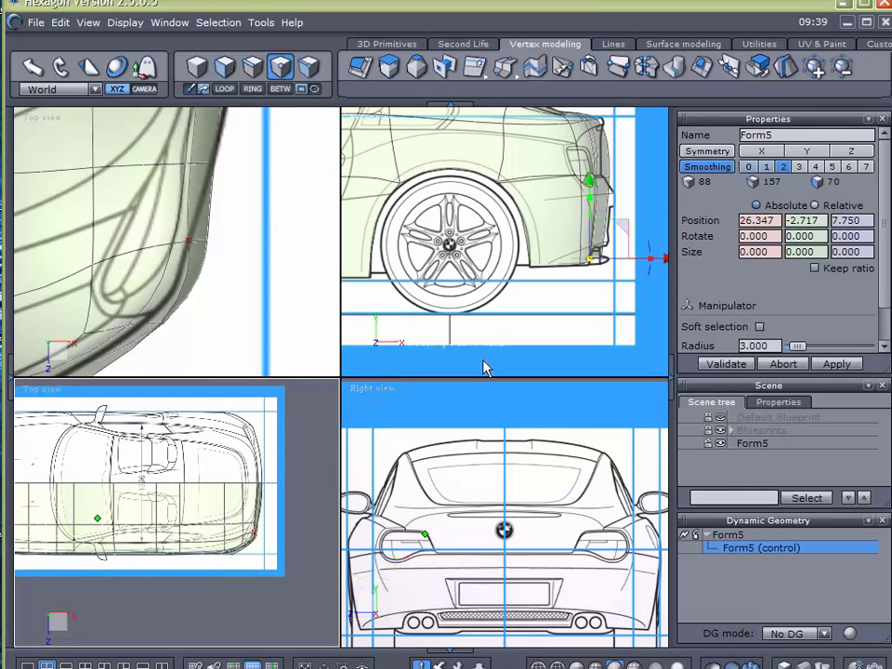
{"action": "scroll", "coordinate": [196, 237], "scroll_direction": "up", "scroll_amount": 3}
{"action": "scroll", "coordinate": [474, 251], "scroll_direction": "up", "scroll_amount": 2}
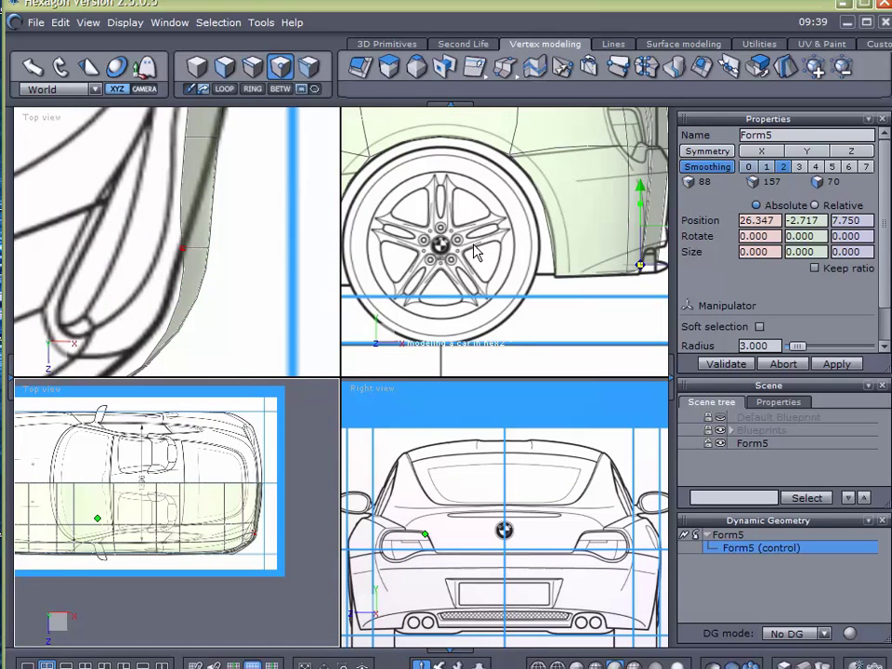
{"action": "mouse_move", "coordinate": [261, 251]}
{"action": "left_mouse_down"}
{"action": "mouse_move", "coordinate": [299, 255]}
{"action": "mouse_move", "coordinate": [259, 249]}
{"action": "left_mouse_up"}
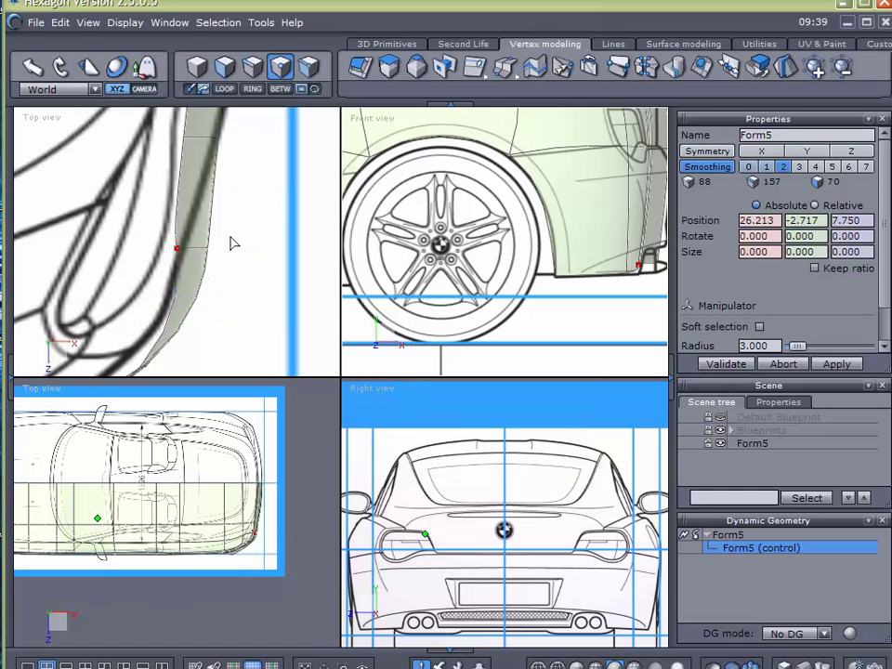
Show the model in a single perspective view with the blueprints hidden.
{"action": "left_click", "coordinate": [41, 117]}
{"action": "left_click", "coordinate": [58, 130]}
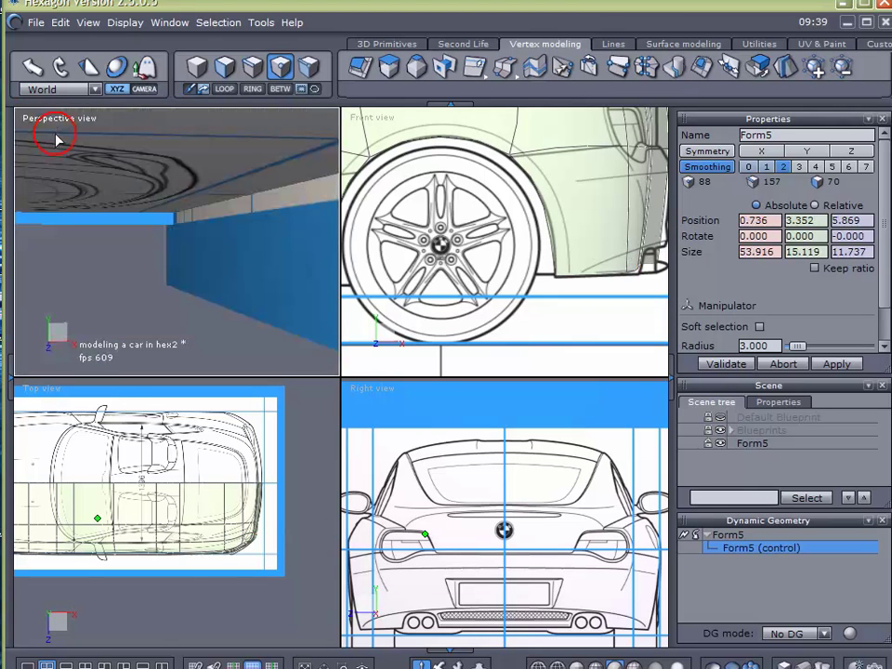
{"action": "left_click", "coordinate": [32, 663]}
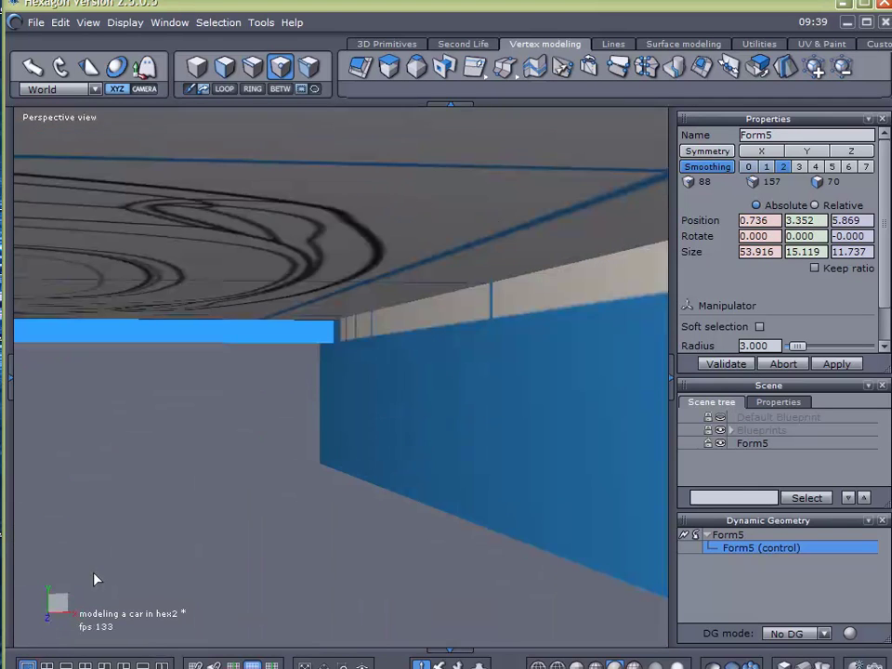
{"action": "scroll", "coordinate": [319, 468], "scroll_direction": "down", "scroll_amount": 5}
{"action": "left_click_drag", "start_coordinate": [325, 468], "coordinate": [267, 504], "text": "alt"}
{"action": "middle_click_drag", "start_coordinate": [267, 506], "coordinate": [412, 611]}
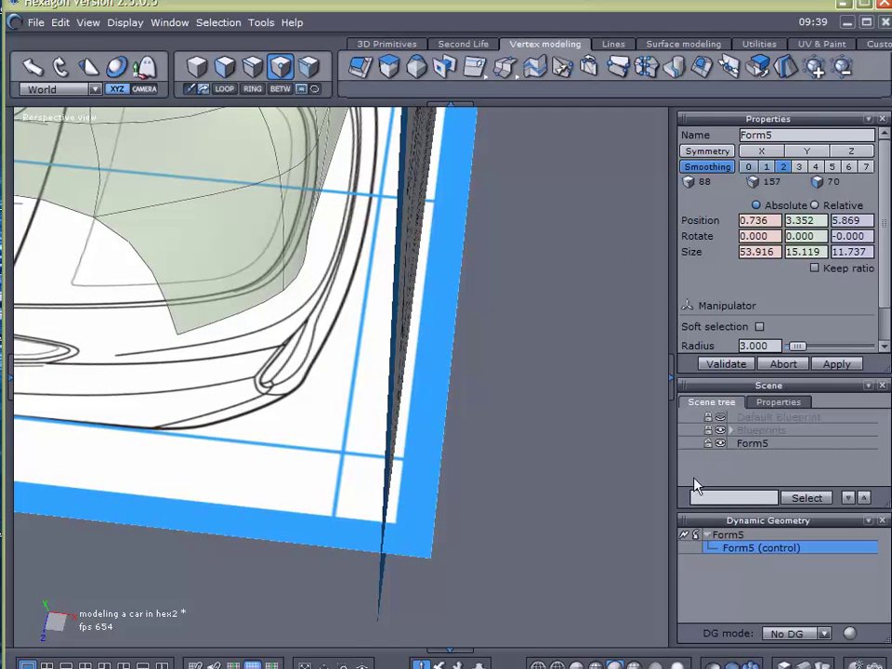
{"action": "left_click", "coordinate": [721, 430]}
Examine the shape of the rear bumper's lower corner up close from behind and above.
{"action": "middle_click_drag", "start_coordinate": [667, 438], "coordinate": [550, 310]}
{"action": "scroll", "coordinate": [298, 344], "scroll_direction": "down", "scroll_amount": 5}
{"action": "right_click_drag", "start_coordinate": [550, 309], "coordinate": [529, 318]}
{"action": "left_click_drag", "start_coordinate": [399, 338], "coordinate": [324, 400]}
{"action": "right_click_drag", "start_coordinate": [324, 400], "coordinate": [394, 338]}
{"action": "left_click_drag", "start_coordinate": [393, 338], "coordinate": [157, 502]}
{"action": "right_click_drag", "start_coordinate": [371, 453], "coordinate": [430, 441]}
{"action": "middle_click_drag", "start_coordinate": [430, 445], "coordinate": [324, 625]}
{"action": "left_click_drag", "start_coordinate": [265, 432], "coordinate": [295, 273]}
{"action": "scroll", "coordinate": [244, 356], "scroll_direction": "up", "scroll_amount": 3}
{"action": "scroll", "coordinate": [246, 360], "scroll_direction": "down", "scroll_amount": 1}
{"action": "right_click_drag", "start_coordinate": [247, 364], "coordinate": [313, 453]}
{"action": "mouse_move", "coordinate": [313, 455]}
{"action": "middle_mouse_down"}
{"action": "mouse_move", "coordinate": [317, 472]}
{"action": "mouse_move", "coordinate": [310, 454]}
{"action": "middle_mouse_up"}
Pull the bottom-edge point just inboard of the rear bumper corner rearward to about X 26.74.
{"action": "left_click", "coordinate": [416, 395]}
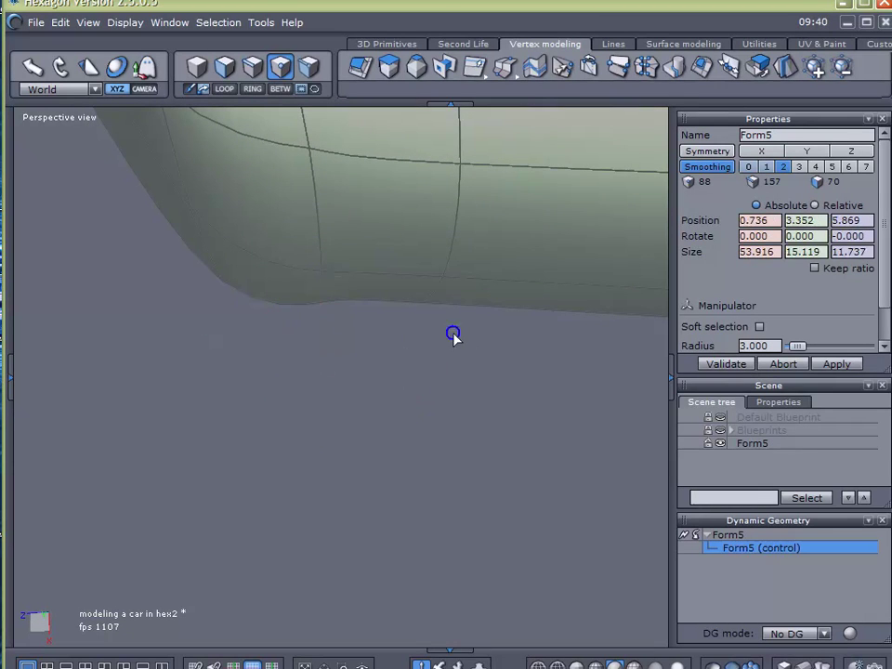
{"action": "left_click_drag", "start_coordinate": [472, 332], "coordinate": [253, 294]}
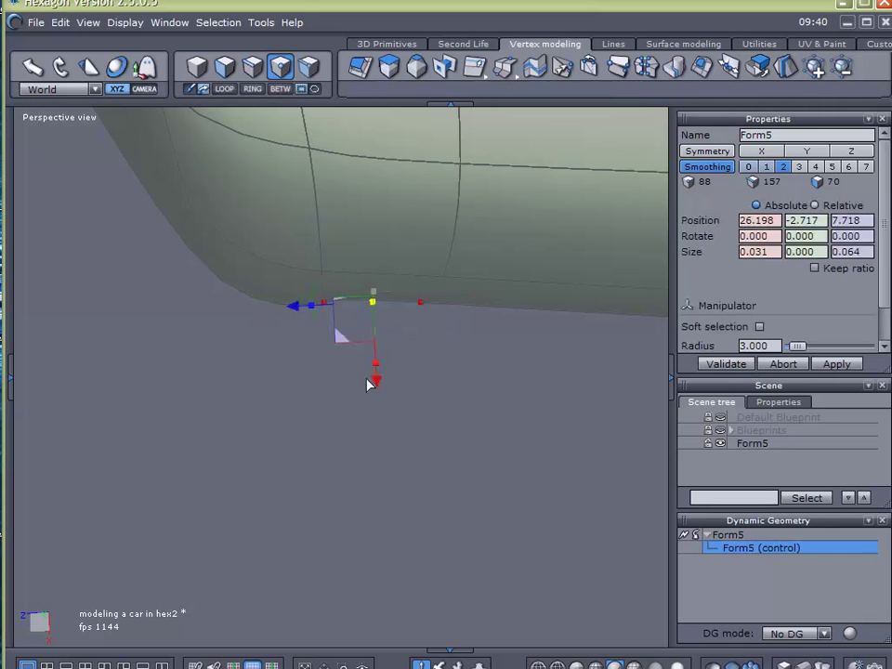
{"action": "left_click_drag", "start_coordinate": [478, 362], "coordinate": [411, 305]}
{"action": "left_click_drag", "start_coordinate": [423, 392], "coordinate": [426, 411]}
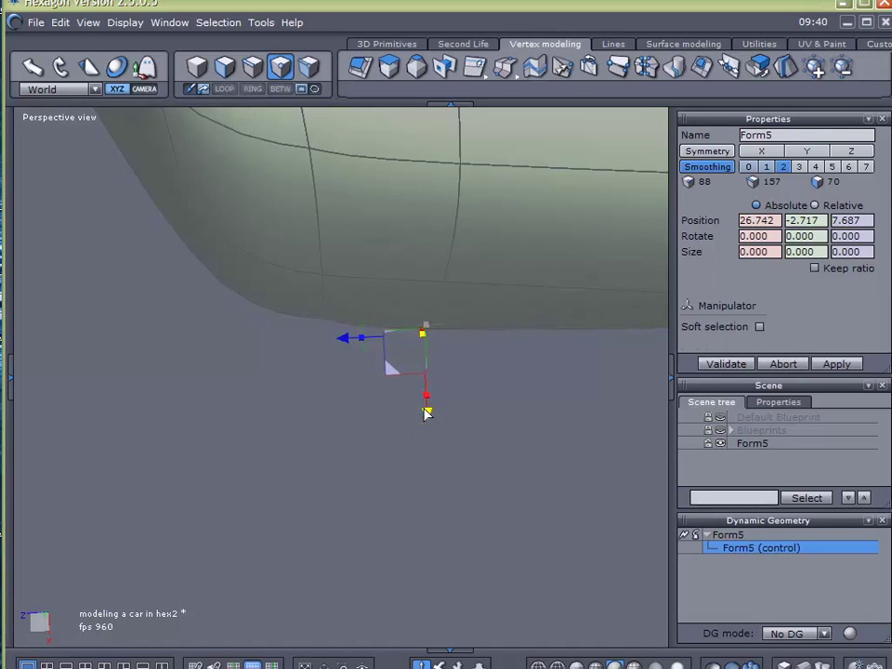
Pull the neighbouring bottom-edge point at the rear corner rearward to round out the bumper's lower edge.
{"action": "middle_click_drag", "start_coordinate": [441, 430], "coordinate": [521, 464]}
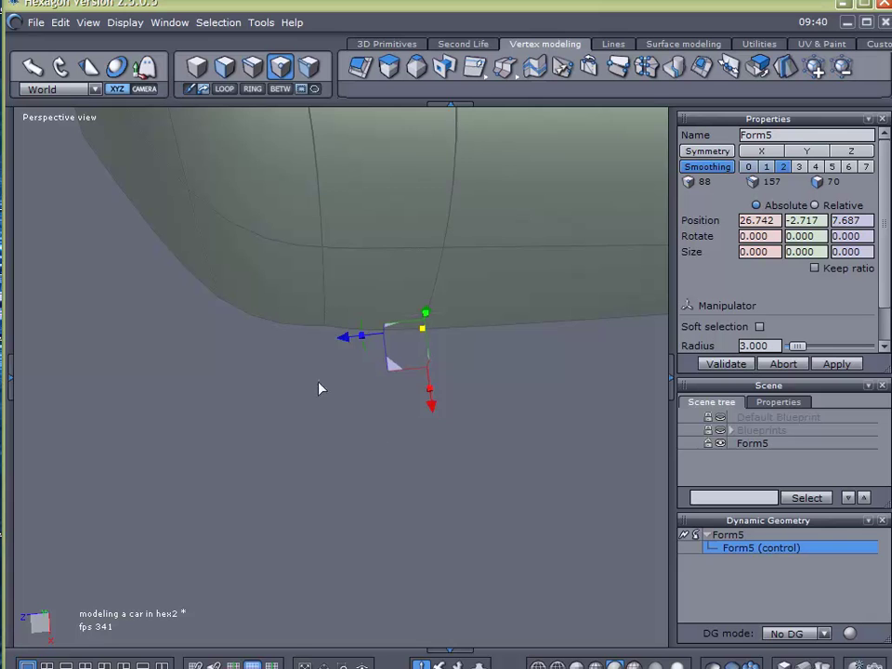
{"action": "left_click_drag", "start_coordinate": [298, 366], "coordinate": [339, 303]}
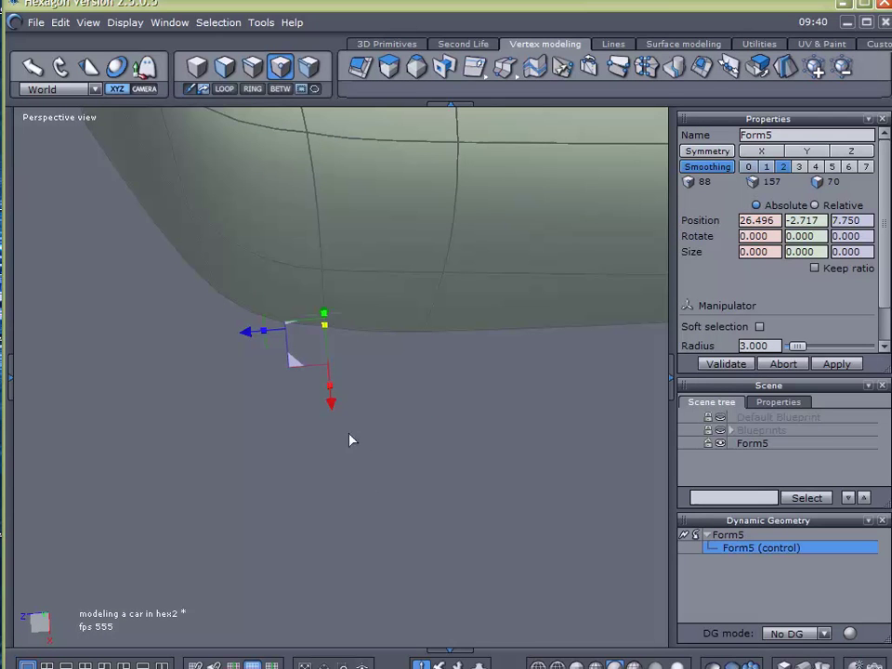
{"action": "left_click_drag", "start_coordinate": [336, 402], "coordinate": [331, 413]}
Return to the top view with the blueprints shown and select Form5 for editing.
{"action": "left_click", "coordinate": [30, 116]}
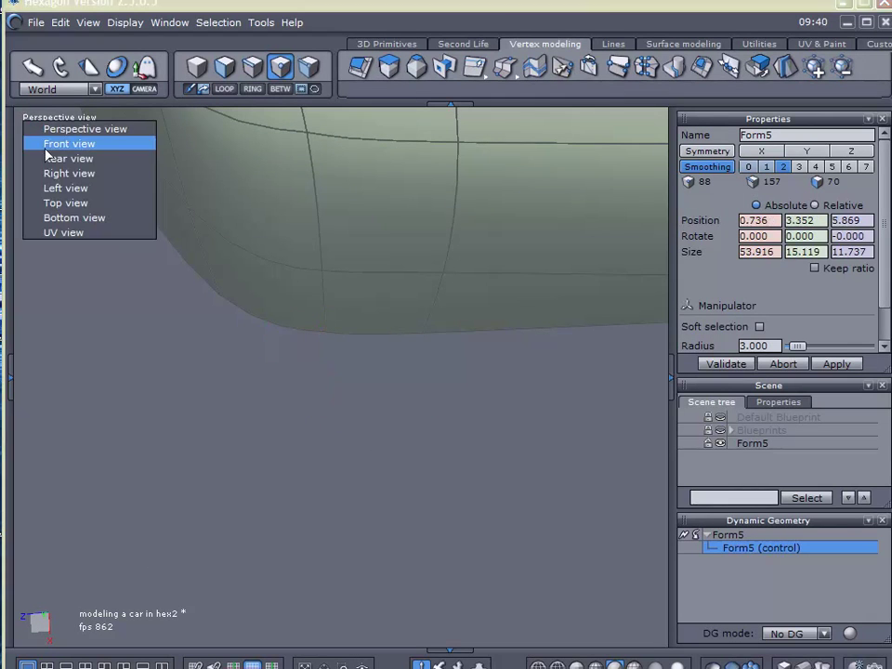
{"action": "left_click", "coordinate": [60, 203]}
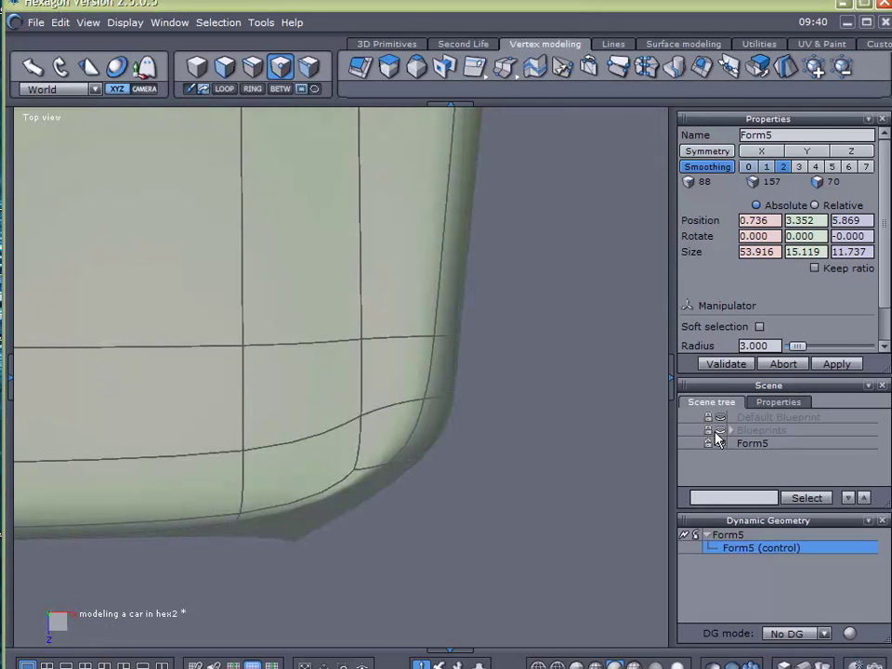
{"action": "left_click", "coordinate": [718, 431]}
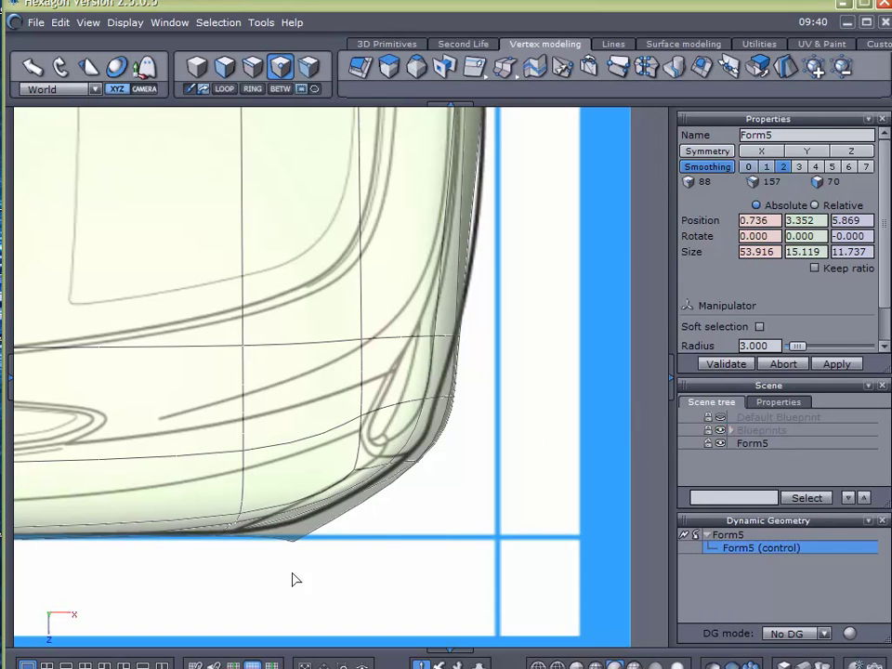
{"action": "left_click", "coordinate": [733, 443]}
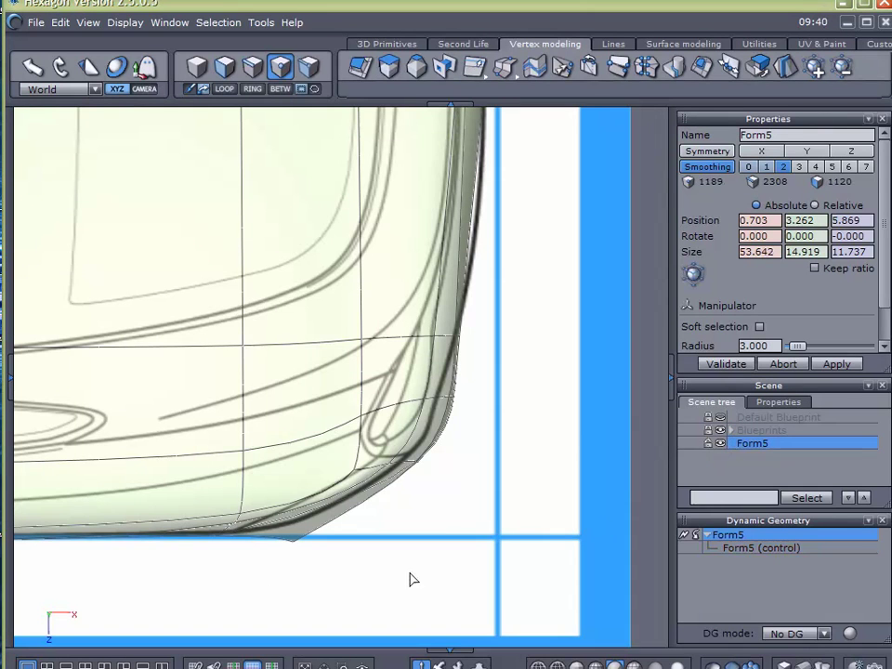
{"action": "middle_click_drag", "start_coordinate": [436, 516], "coordinate": [481, 410]}
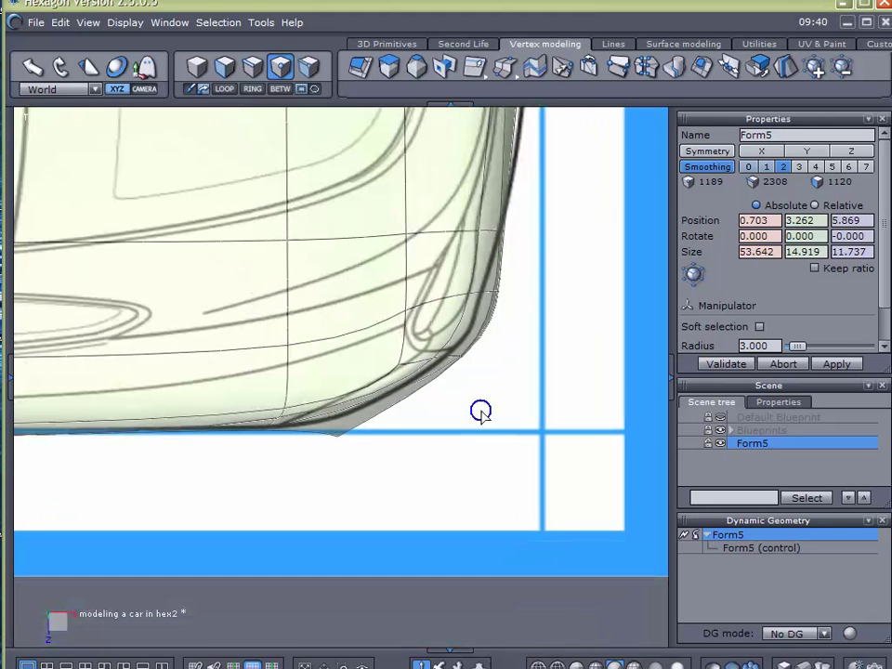
Move the protruding outer point behind the rear wheel arch inward to the blueprint's body outline.
{"action": "left_click_drag", "start_coordinate": [265, 492], "coordinate": [386, 412]}
{"action": "scroll", "coordinate": [293, 490], "scroll_direction": "up", "scroll_amount": 3}
{"action": "scroll", "coordinate": [379, 410], "scroll_direction": "down", "scroll_amount": 3}
{"action": "mouse_move", "coordinate": [257, 425]}
{"action": "left_mouse_down"}
{"action": "mouse_move", "coordinate": [372, 373]}
{"action": "mouse_move", "coordinate": [403, 333]}
{"action": "left_mouse_up"}
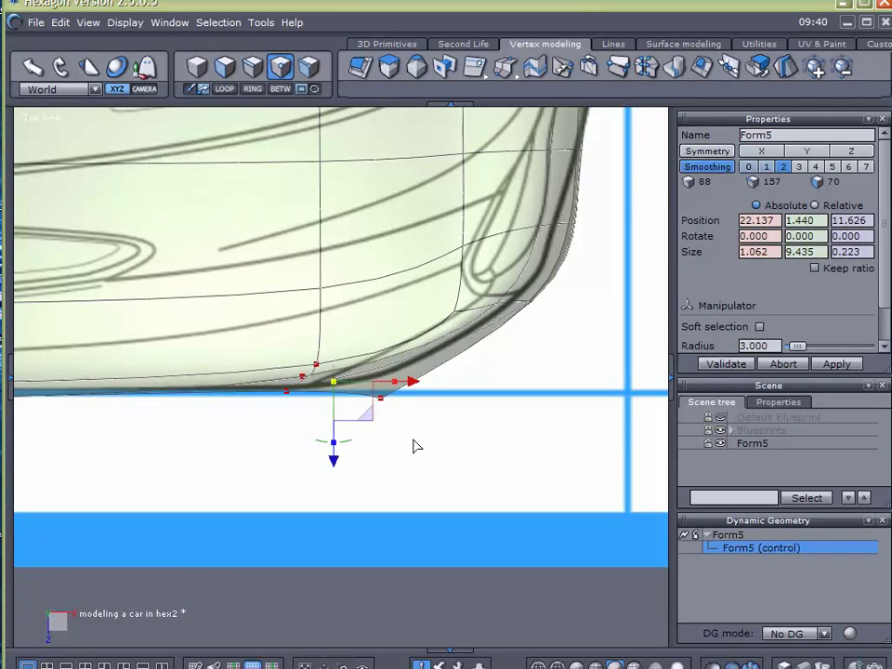
{"action": "left_click", "coordinate": [381, 400]}
{"action": "left_click_drag", "start_coordinate": [378, 470], "coordinate": [381, 451]}
Shift the vertex group around the rear bumper corner slightly forward to match the top-view outline.
{"action": "middle_click_drag", "start_coordinate": [547, 380], "coordinate": [510, 457]}
{"action": "mouse_move", "coordinate": [548, 269]}
{"action": "left_mouse_down"}
{"action": "mouse_move", "coordinate": [440, 398]}
{"action": "mouse_move", "coordinate": [423, 442]}
{"action": "mouse_move", "coordinate": [382, 462]}
{"action": "left_mouse_up"}
{"action": "left_click_drag", "start_coordinate": [524, 372], "coordinate": [521, 374]}
Shift the rear corner's vertex row forward and move the adjacent inboard row rearward to about X 25.50.
{"action": "left_click", "coordinate": [595, 360]}
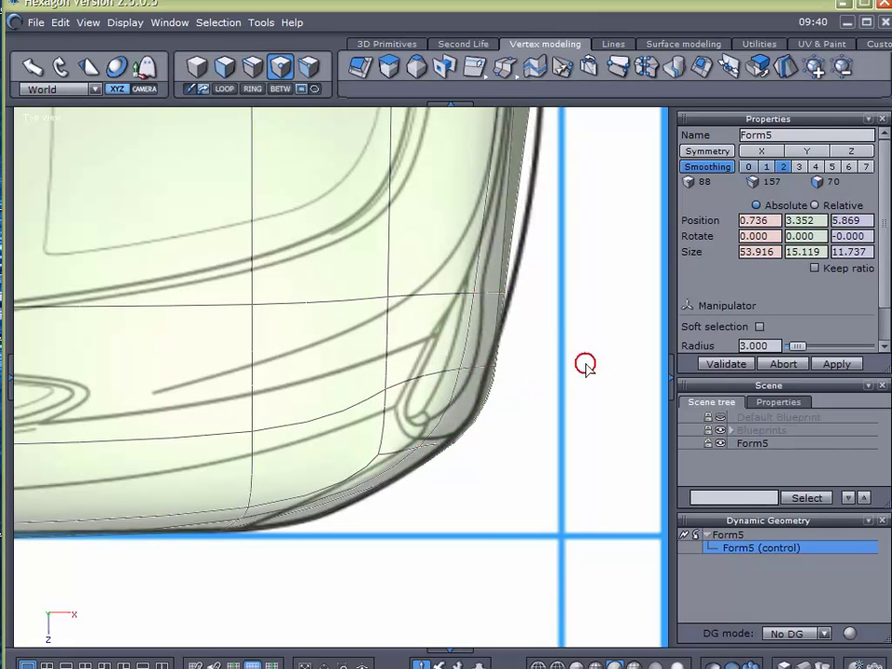
{"action": "left_click_drag", "start_coordinate": [610, 327], "coordinate": [368, 416]}
{"action": "mouse_move", "coordinate": [522, 390]}
{"action": "left_mouse_down"}
{"action": "mouse_move", "coordinate": [512, 378]}
{"action": "mouse_move", "coordinate": [510, 387]}
{"action": "left_mouse_up"}
{"action": "left_click_drag", "start_coordinate": [579, 261], "coordinate": [376, 314]}
{"action": "left_click_drag", "start_coordinate": [523, 299], "coordinate": [533, 298]}
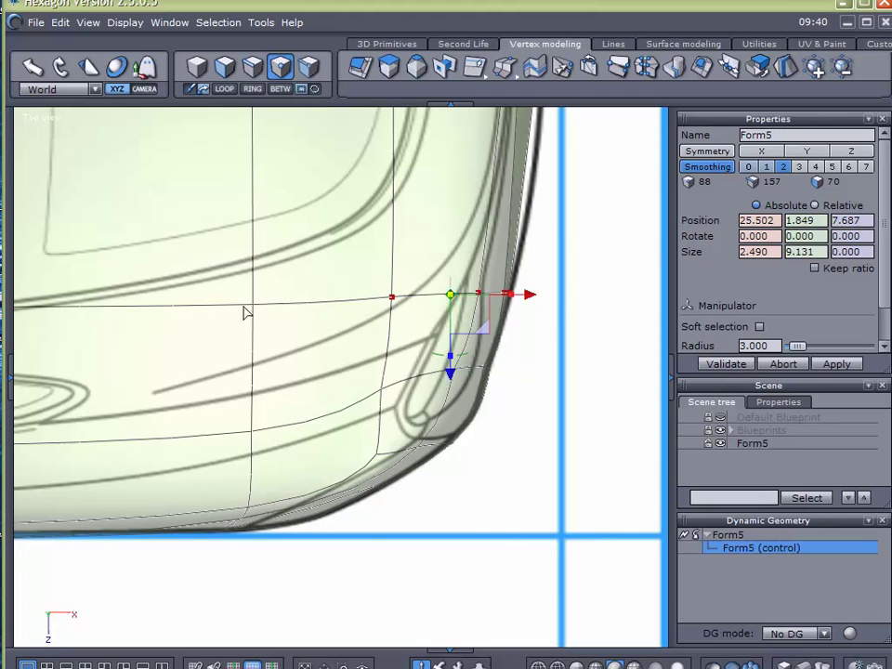
Pull the body-side points beside the door handle inward to the blueprint's body line in the top view.
{"action": "middle_click_drag", "start_coordinate": [553, 262], "coordinate": [511, 447]}
{"action": "scroll", "coordinate": [455, 454], "scroll_direction": "down", "scroll_amount": 1}
{"action": "scroll", "coordinate": [455, 454], "scroll_direction": "up", "scroll_amount": 2}
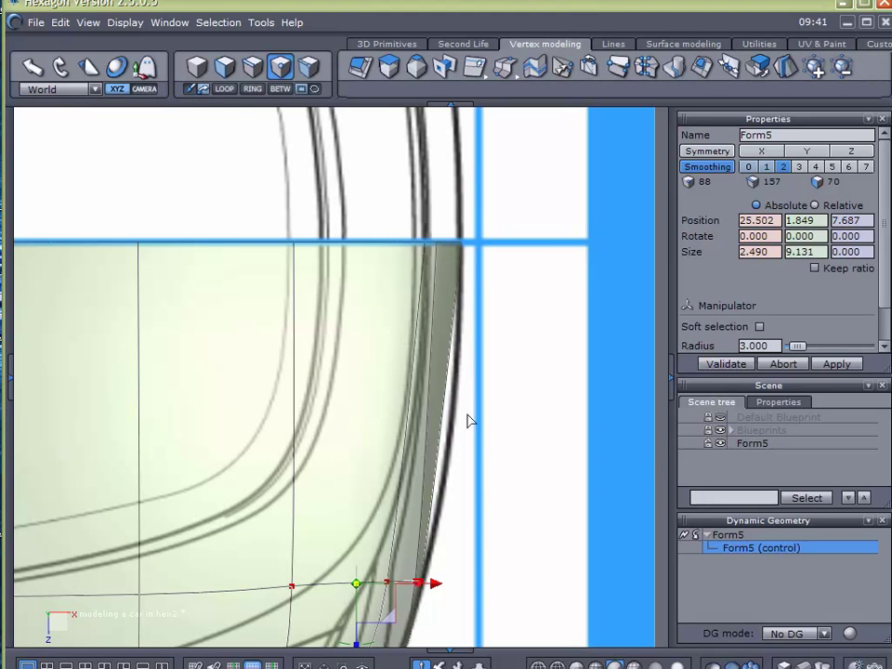
{"action": "left_click_drag", "start_coordinate": [502, 70], "coordinate": [535, 5]}
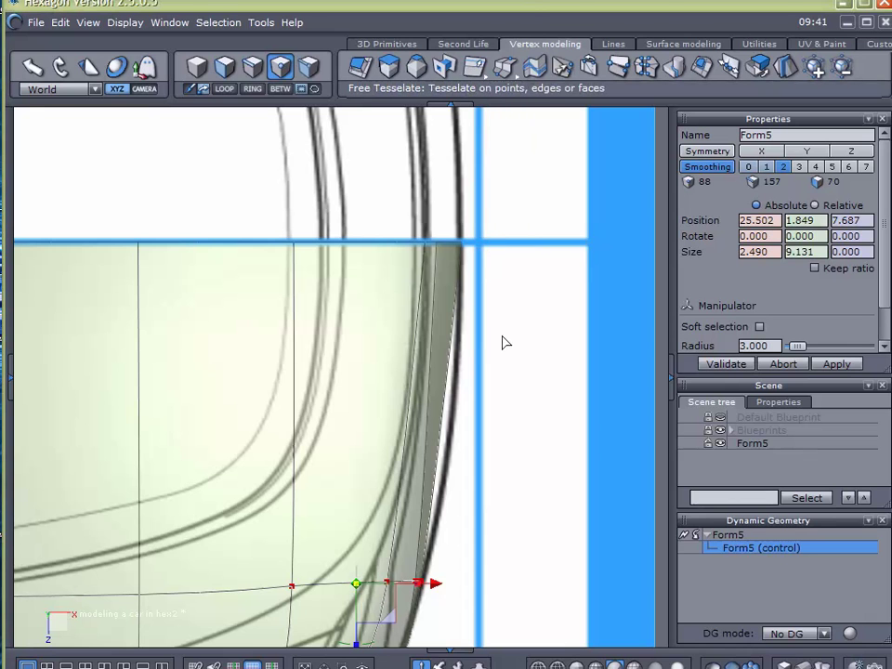
{"action": "scroll", "coordinate": [504, 349], "scroll_direction": "down", "scroll_amount": 5}
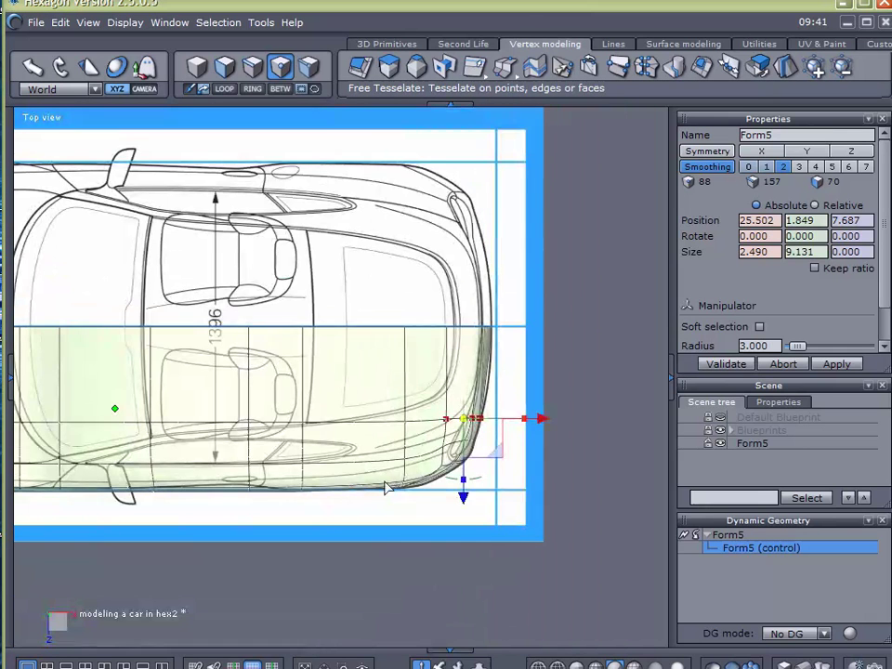
{"action": "scroll", "coordinate": [447, 464], "scroll_direction": "up", "scroll_amount": 3}
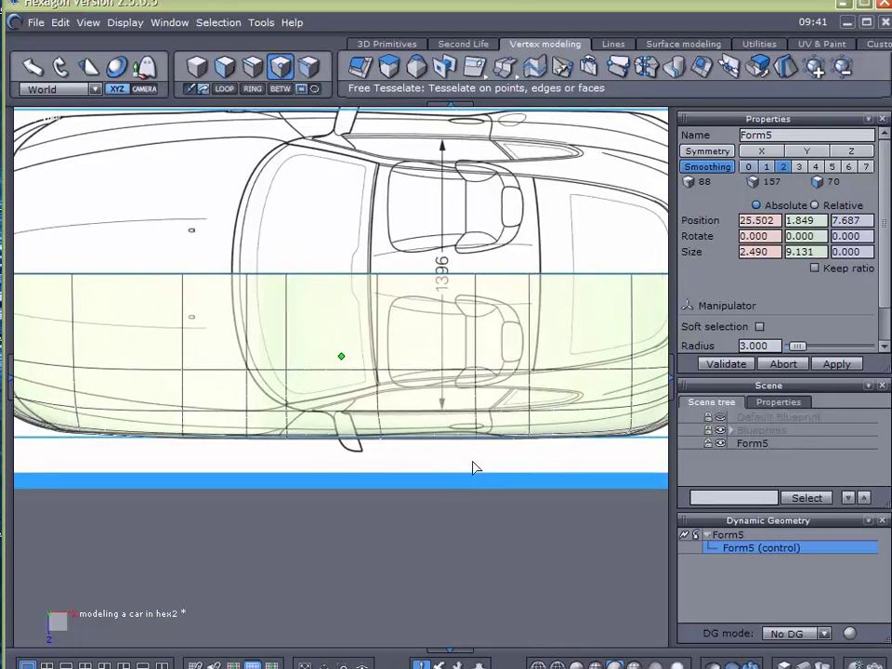
{"action": "scroll", "coordinate": [470, 467], "scroll_direction": "up", "scroll_amount": 3}
{"action": "left_click_drag", "start_coordinate": [444, 460], "coordinate": [517, 280]}
{"action": "left_click_drag", "start_coordinate": [485, 442], "coordinate": [453, 418]}
Move the protruding lower side point ahead of the rear wheel arch inward to about Z 11.62.
{"action": "left_click_drag", "start_coordinate": [547, 444], "coordinate": [615, 348]}
{"action": "middle_click_drag", "start_coordinate": [538, 448], "coordinate": [397, 470]}
{"action": "scroll", "coordinate": [430, 483], "scroll_direction": "up", "scroll_amount": 2}
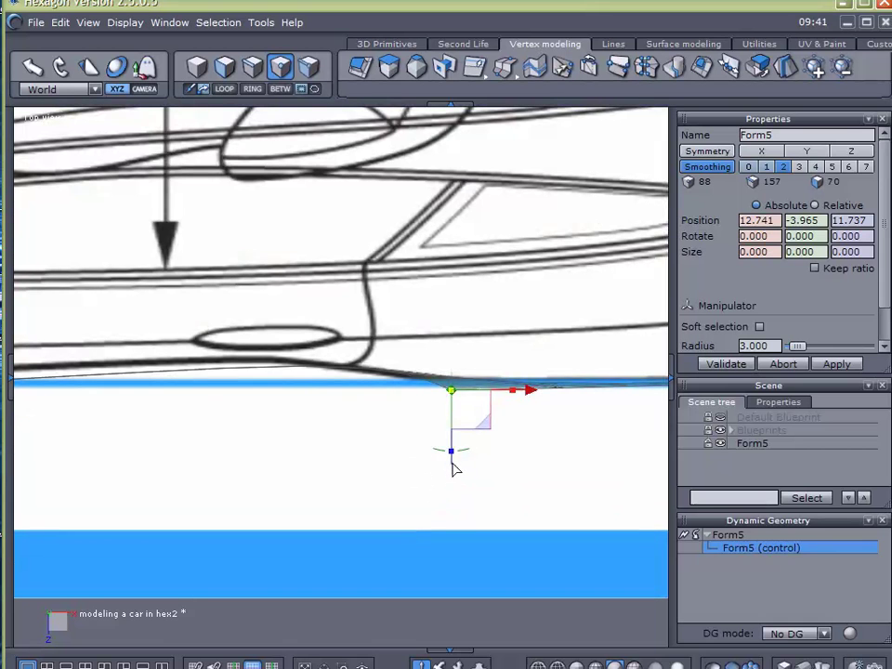
{"action": "left_click_drag", "start_coordinate": [452, 468], "coordinate": [452, 461]}
Examine the body side's top-view outline against the blueprint from the rear wheel arch to the nose.
{"action": "scroll", "coordinate": [439, 470], "scroll_direction": "down", "scroll_amount": 2}
{"action": "scroll", "coordinate": [420, 478], "scroll_direction": "up", "scroll_amount": 2}
{"action": "scroll", "coordinate": [419, 479], "scroll_direction": "down", "scroll_amount": 1}
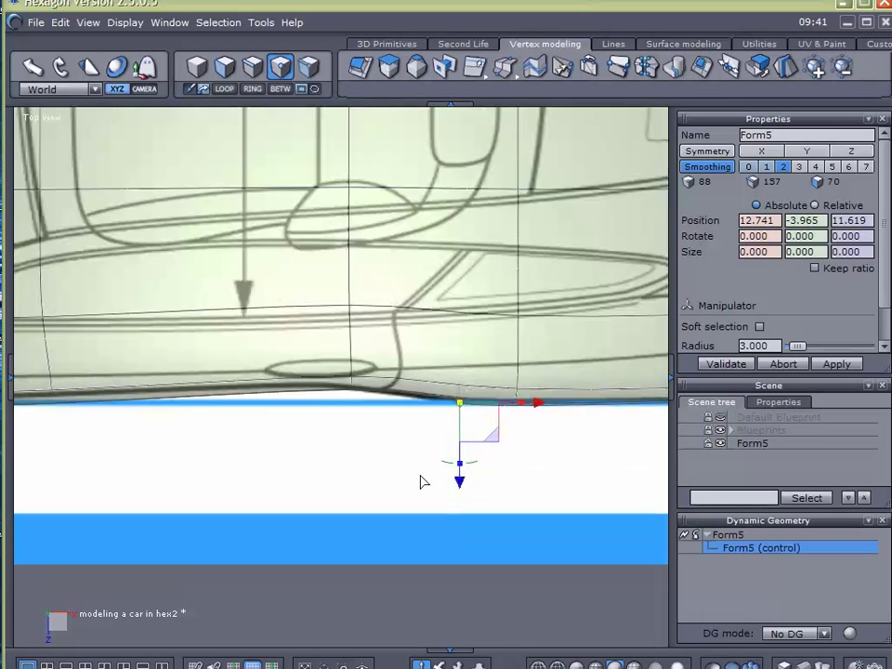
{"action": "scroll", "coordinate": [367, 482], "scroll_direction": "down", "scroll_amount": 1}
{"action": "middle_click_drag", "start_coordinate": [275, 485], "coordinate": [558, 451]}
{"action": "middle_click_drag", "start_coordinate": [419, 447], "coordinate": [466, 456]}
{"action": "scroll", "coordinate": [469, 463], "scroll_direction": "down", "scroll_amount": 3}
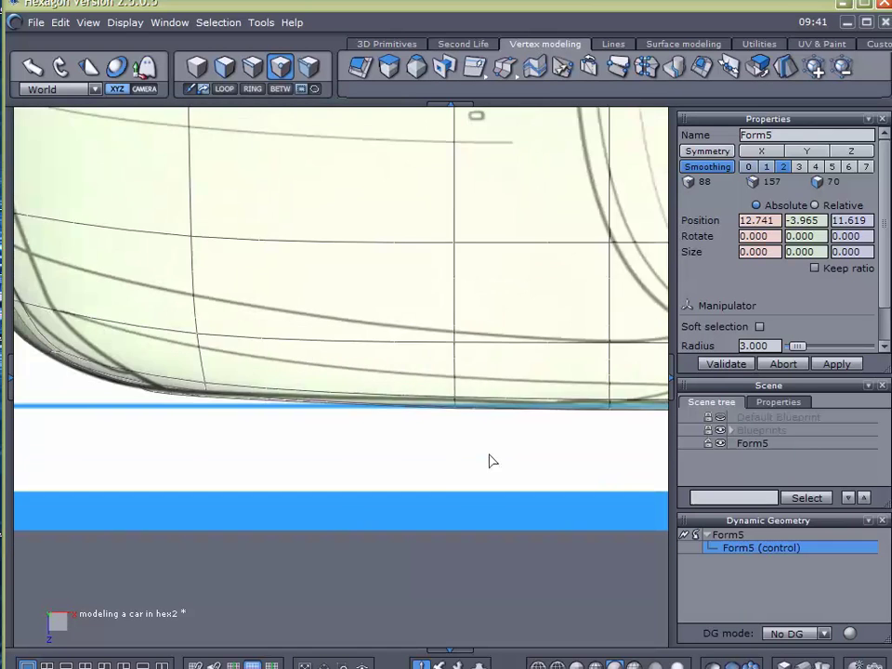
{"action": "scroll", "coordinate": [416, 484], "scroll_direction": "up", "scroll_amount": 1}
{"action": "middle_click_drag", "start_coordinate": [446, 411], "coordinate": [454, 547]}
{"action": "middle_click_drag", "start_coordinate": [452, 493], "coordinate": [390, 450]}
Clear the point selection, switch to the perspective view and hide the blueprints.
{"action": "left_click", "coordinate": [35, 117]}
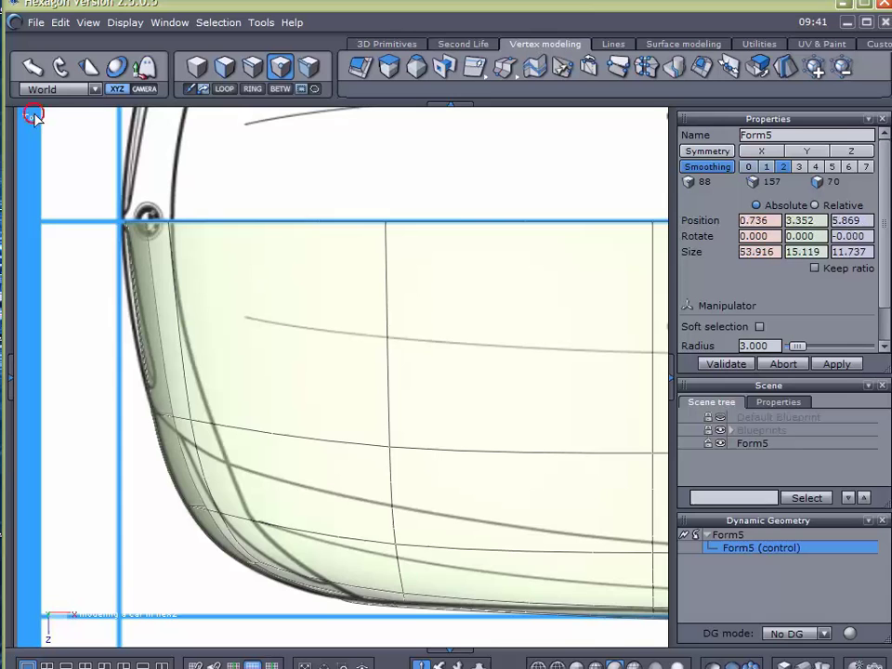
{"action": "left_click", "coordinate": [32, 120]}
{"action": "left_click", "coordinate": [46, 130]}
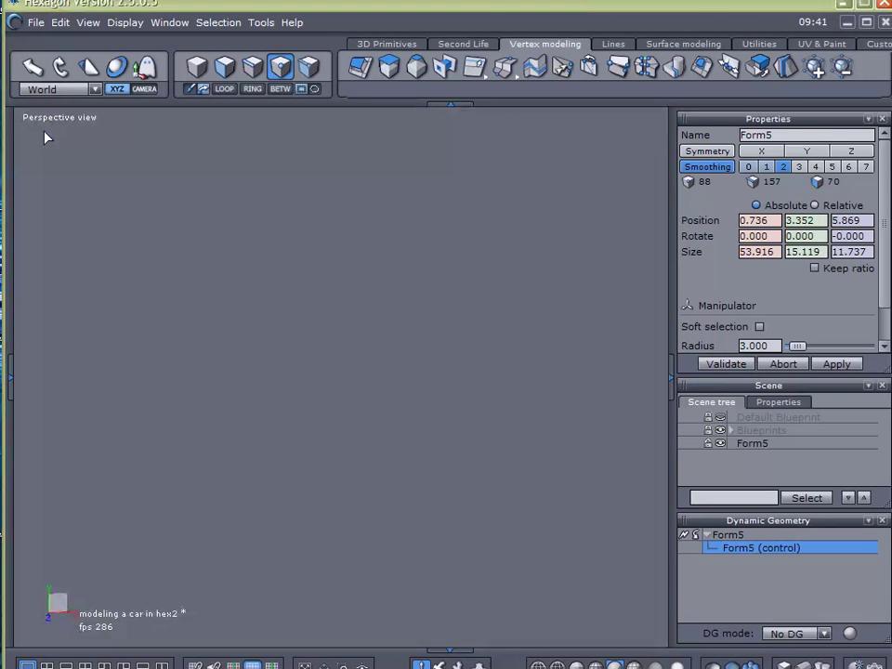
{"action": "left_click_drag", "start_coordinate": [366, 442], "coordinate": [420, 450], "text": "alt"}
{"action": "left_click", "coordinate": [720, 430]}
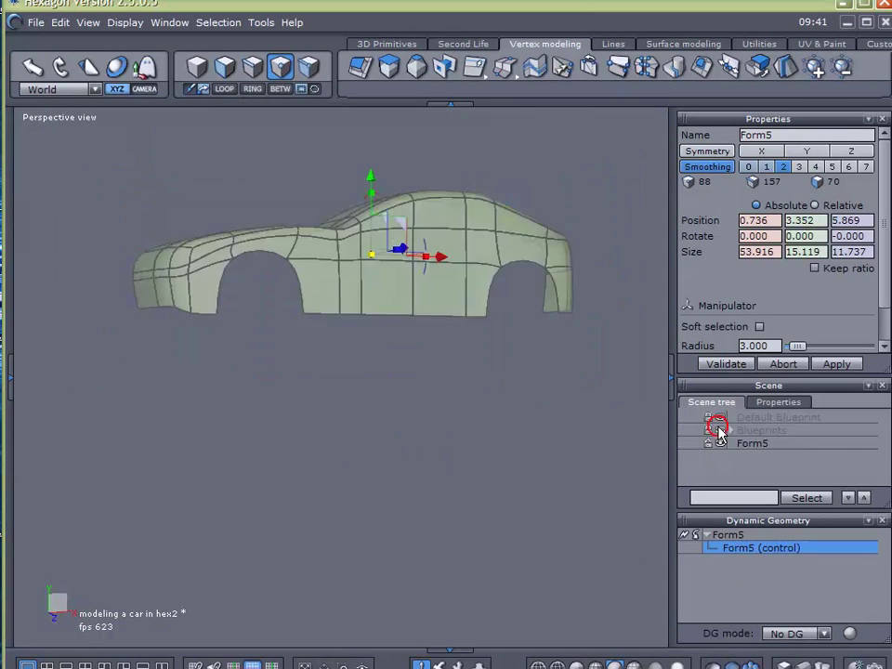
Examine the body's shading without a selection, and reselect Form5 to check the rear bumper's mesh.
{"action": "middle_click_drag", "start_coordinate": [367, 478], "coordinate": [423, 316]}
{"action": "scroll", "coordinate": [437, 278], "scroll_direction": "up", "scroll_amount": 5}
{"action": "middle_click_drag", "start_coordinate": [442, 274], "coordinate": [447, 426]}
{"action": "left_click", "coordinate": [440, 504]}
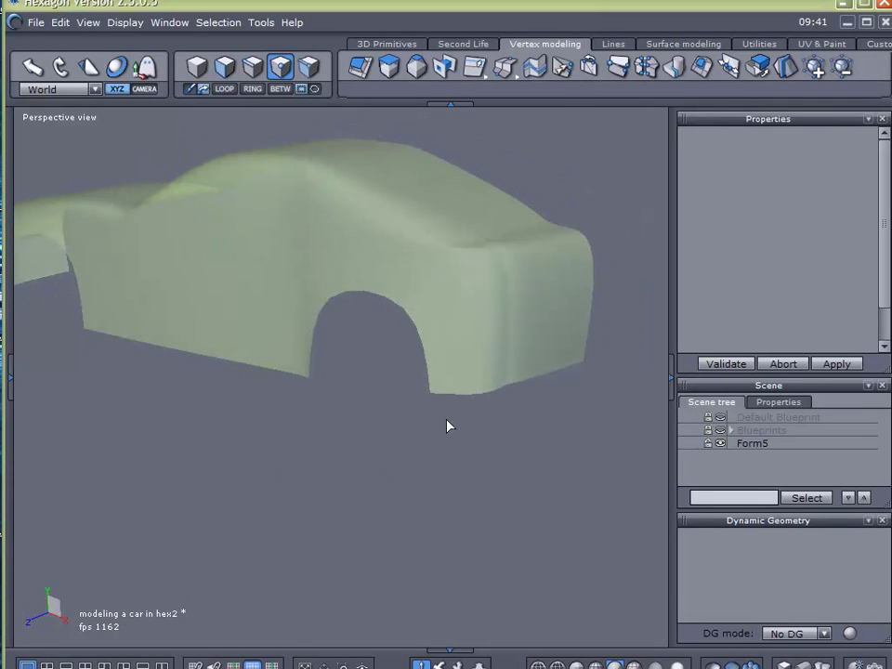
{"action": "left_click", "coordinate": [520, 331]}
{"action": "middle_click_drag", "start_coordinate": [521, 329], "coordinate": [457, 472]}
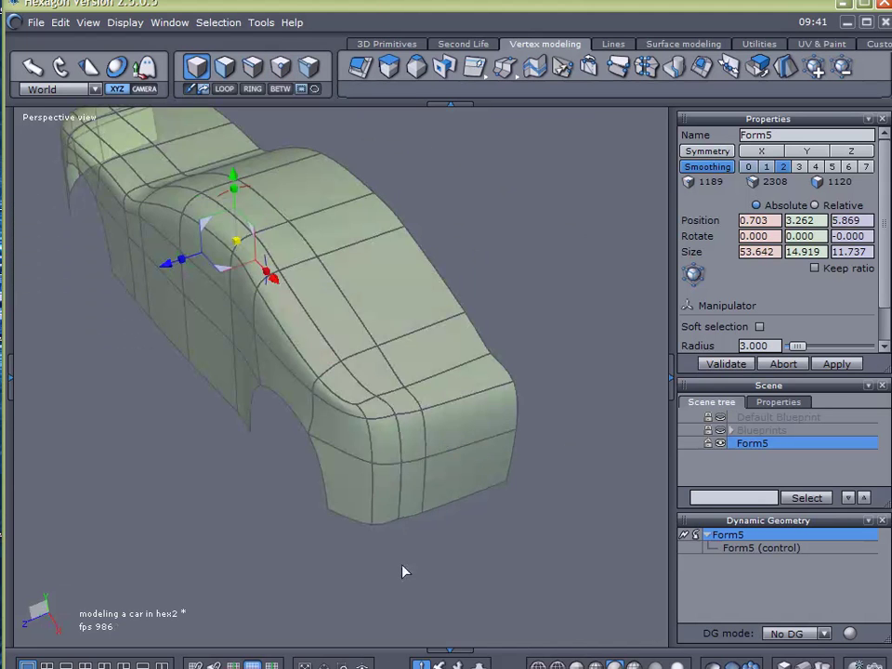
{"action": "scroll", "coordinate": [400, 582], "scroll_direction": "up", "scroll_amount": 2}
Select the lower points at the rear bumper corner, shift them along X to smooth the bumper, and clear the selection.
{"action": "left_click", "coordinate": [279, 68]}
{"action": "left_click_drag", "start_coordinate": [450, 599], "coordinate": [320, 608]}
{"action": "right_click_drag", "start_coordinate": [205, 502], "coordinate": [204, 444]}
{"action": "right_click_drag", "start_coordinate": [380, 435], "coordinate": [468, 388], "text": "alt"}
{"action": "left_click_drag", "start_coordinate": [467, 399], "coordinate": [450, 501], "text": "alt"}
{"action": "middle_click_drag", "start_coordinate": [449, 501], "coordinate": [302, 546]}
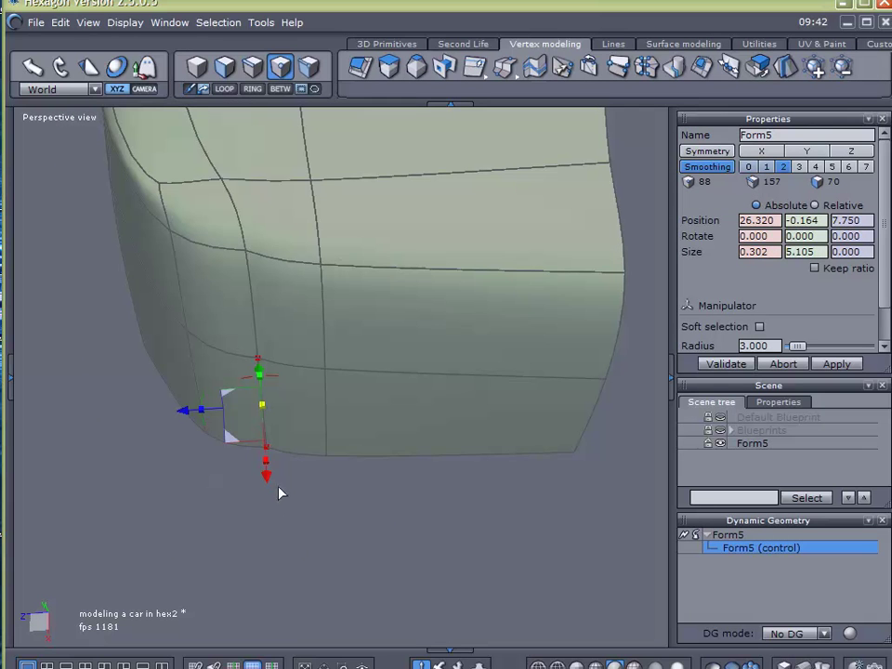
{"action": "left_click_drag", "start_coordinate": [265, 474], "coordinate": [203, 558]}
{"action": "middle_click_drag", "start_coordinate": [203, 560], "coordinate": [438, 475]}
{"action": "left_click", "coordinate": [520, 559]}
Make Form5 fully opaque by setting its material transparency to 0.000, then deselect it.
{"action": "middle_click_drag", "start_coordinate": [520, 559], "coordinate": [493, 399]}
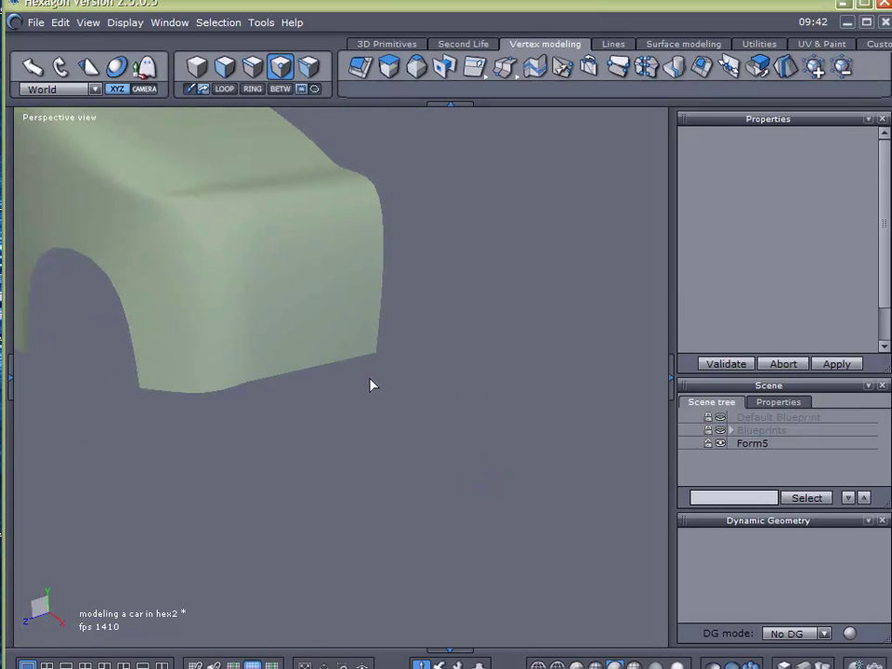
{"action": "middle_click_drag", "start_coordinate": [376, 403], "coordinate": [591, 426]}
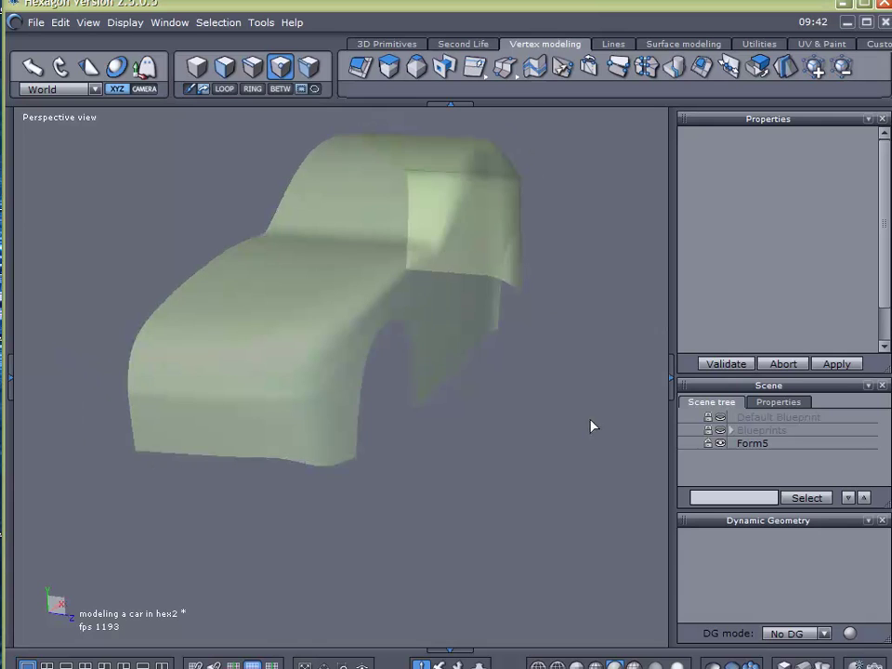
{"action": "left_click", "coordinate": [13, 383]}
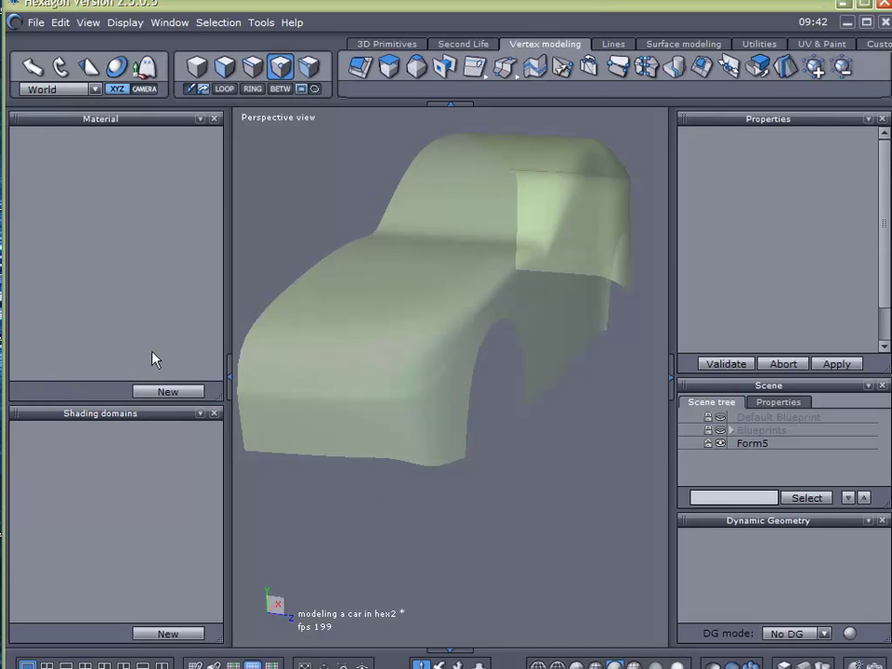
{"action": "left_click", "coordinate": [737, 448]}
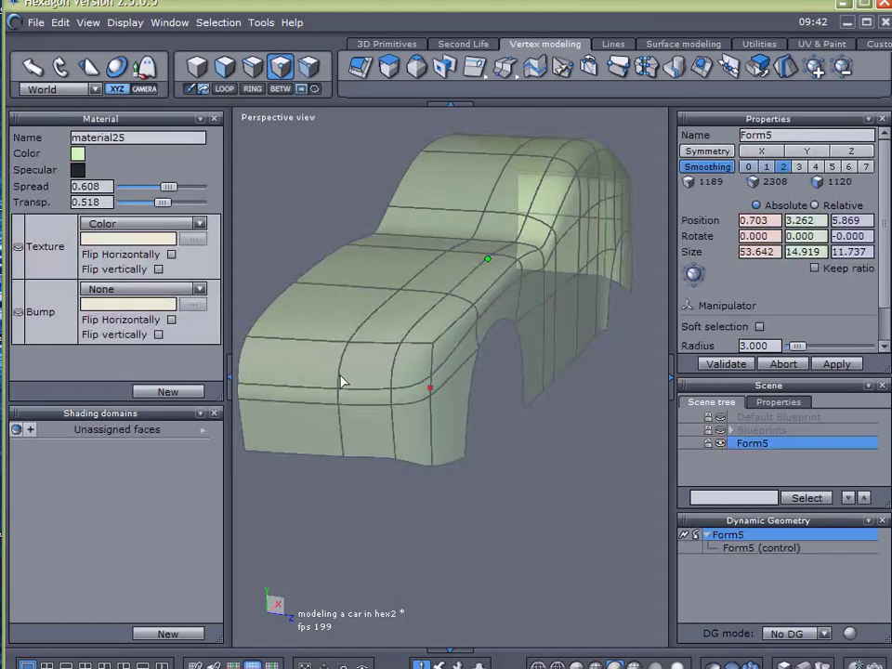
{"action": "left_click_drag", "start_coordinate": [153, 210], "coordinate": [120, 283]}
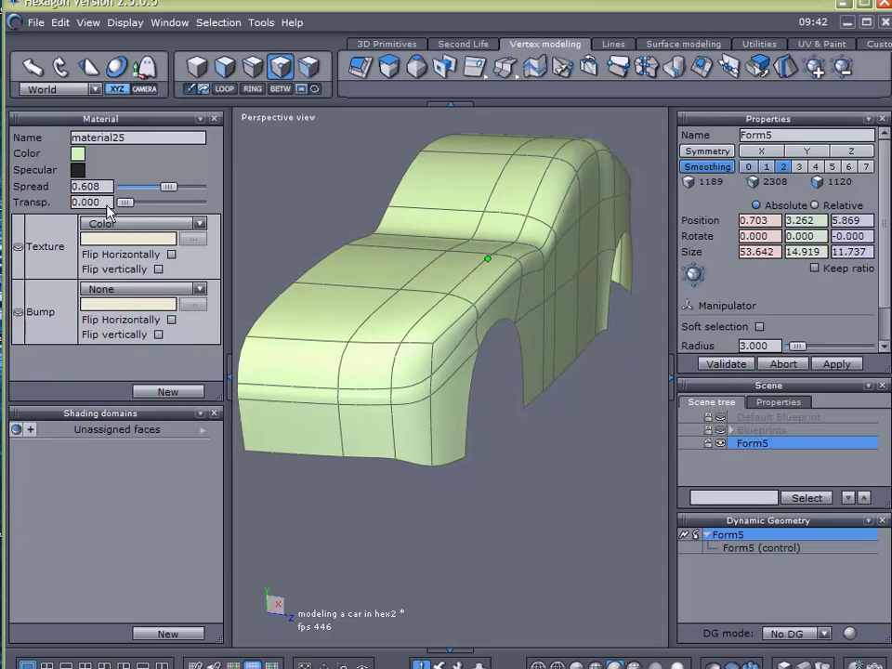
{"action": "left_click", "coordinate": [230, 375]}
{"action": "left_click", "coordinate": [709, 581]}
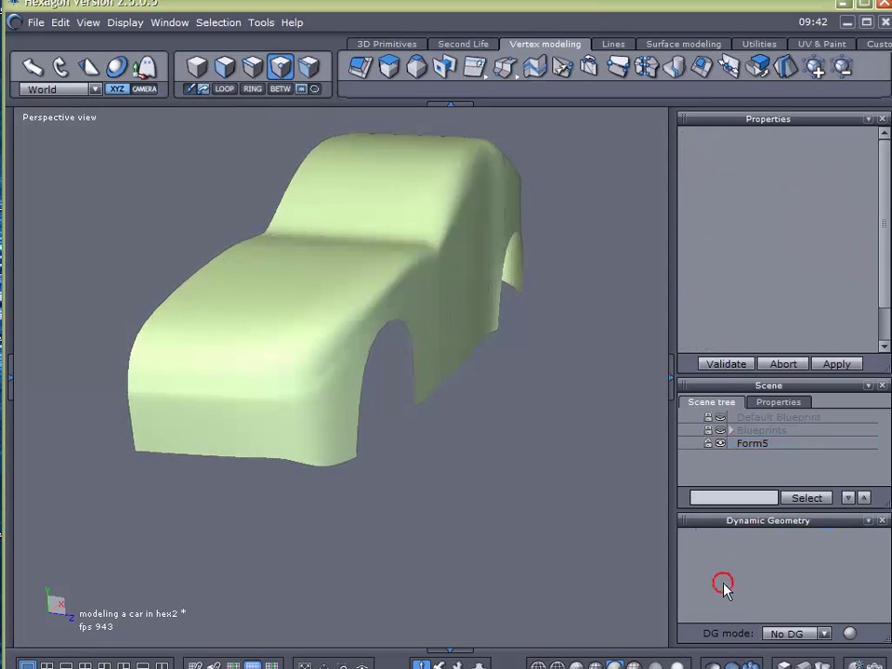
Check the opaque body's shading from the front and rear, and save the scene.
{"action": "left_click", "coordinate": [509, 557]}
{"action": "middle_click_drag", "start_coordinate": [508, 557], "coordinate": [241, 449]}
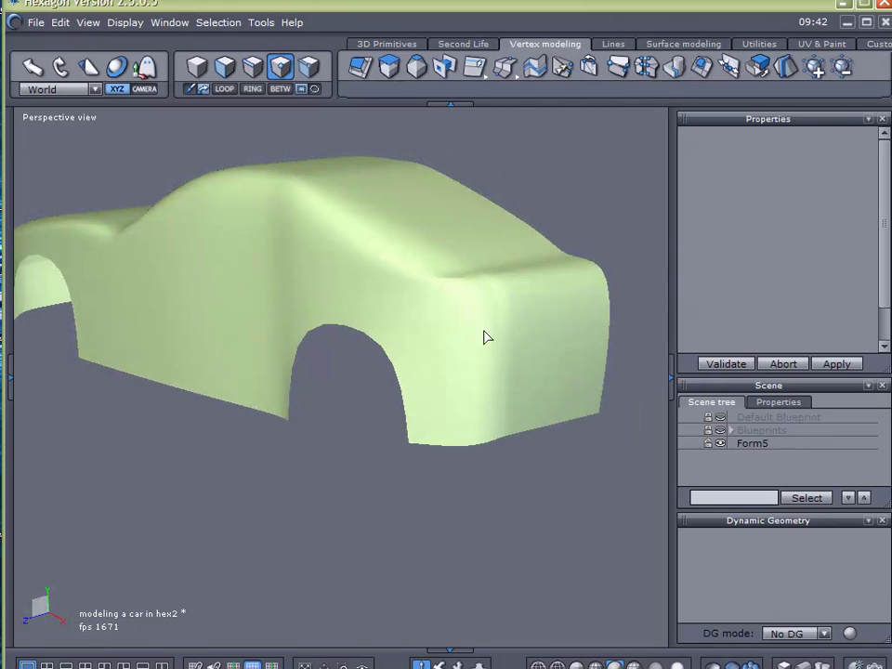
{"action": "middle_click_drag", "start_coordinate": [355, 352], "coordinate": [437, 400]}
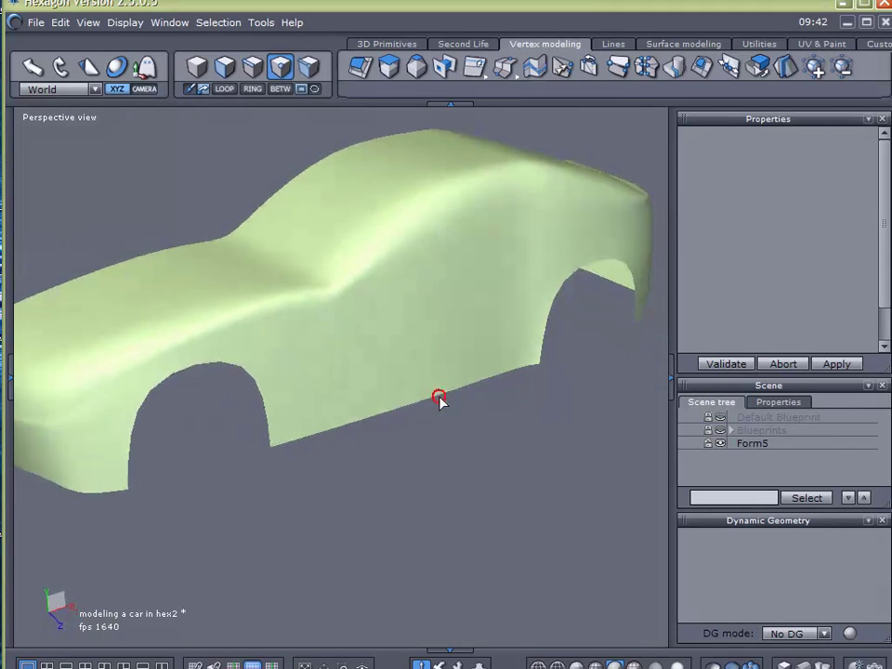
{"action": "left_click", "coordinate": [35, 23]}
{"action": "left_click", "coordinate": [54, 162]}
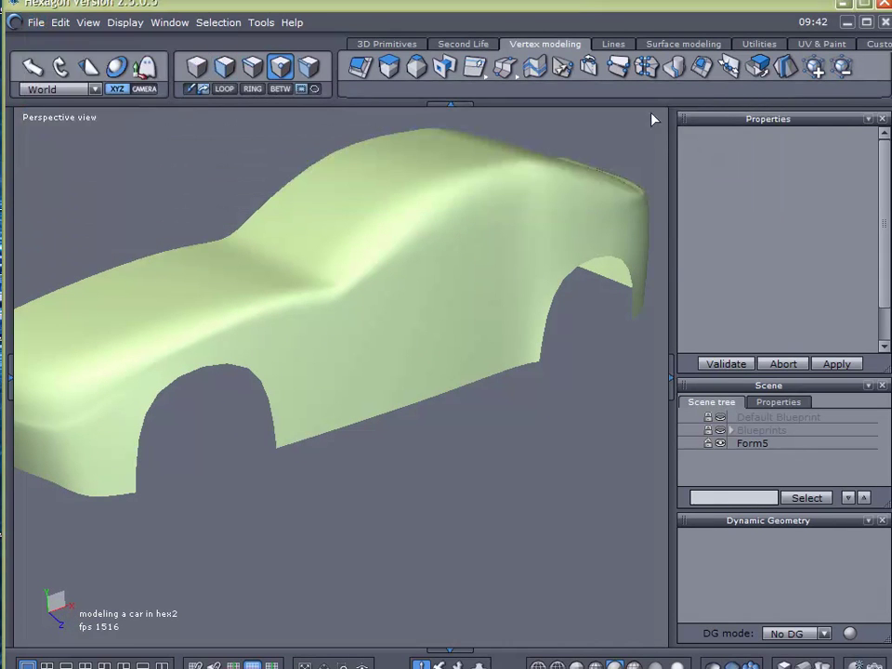
Mirror Form5 across the car's centre plane as a copy, and examine the complete body's shading without a selection.
{"action": "left_click", "coordinate": [747, 444]}
{"action": "left_click", "coordinate": [786, 67]}
{"action": "right_click_drag", "start_coordinate": [260, 396], "coordinate": [409, 401]}
{"action": "left_click", "coordinate": [360, 395]}
{"action": "right_click", "coordinate": [361, 397]}
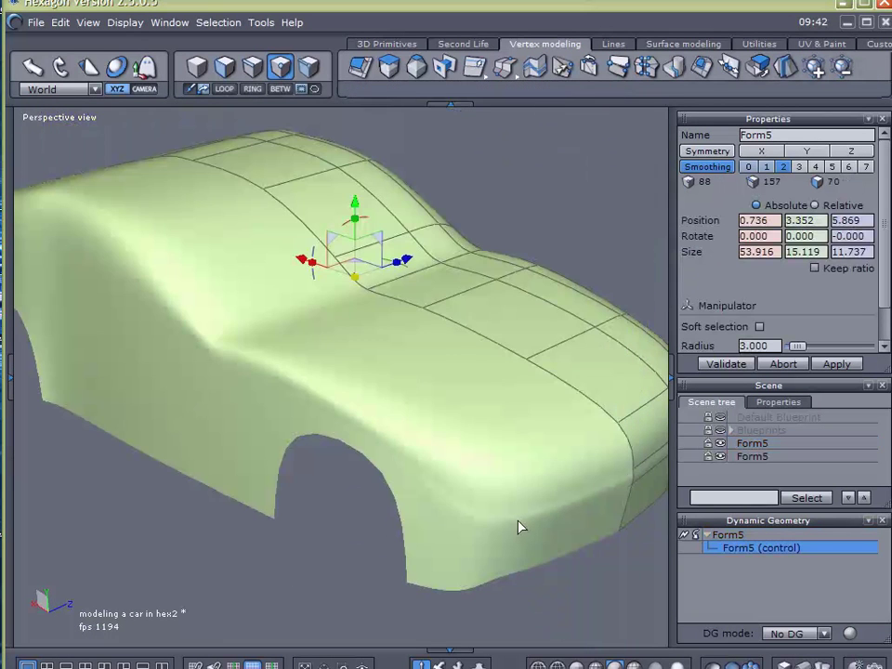
{"action": "right_click_drag", "start_coordinate": [582, 528], "coordinate": [395, 520]}
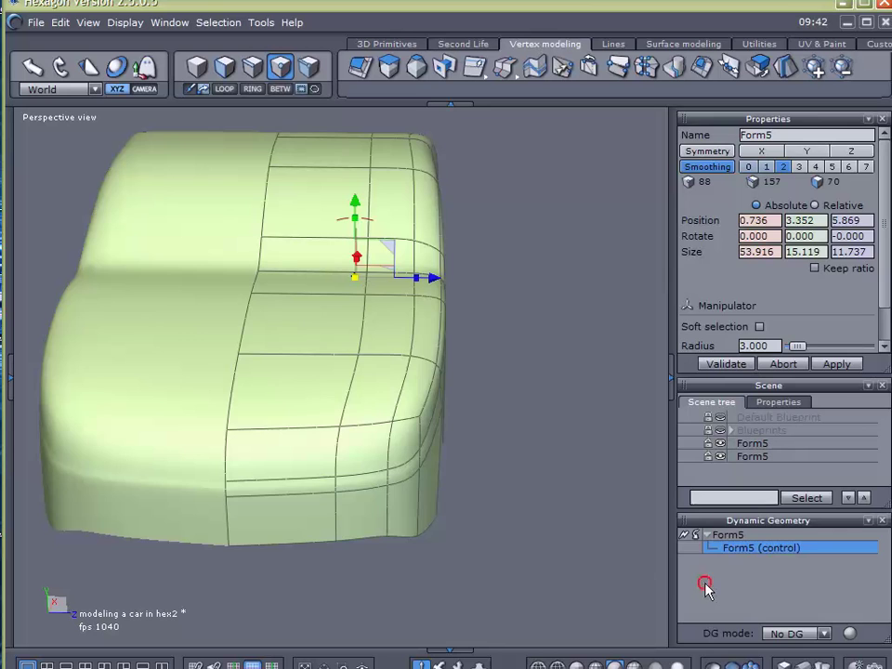
{"action": "left_click", "coordinate": [683, 585]}
{"action": "right_click_drag", "start_coordinate": [594, 557], "coordinate": [437, 520]}
{"action": "middle_click_drag", "start_coordinate": [437, 520], "coordinate": [498, 458]}
Delete the mirrored half of the body and reselect the original Form5.
{"action": "left_click", "coordinate": [732, 458]}
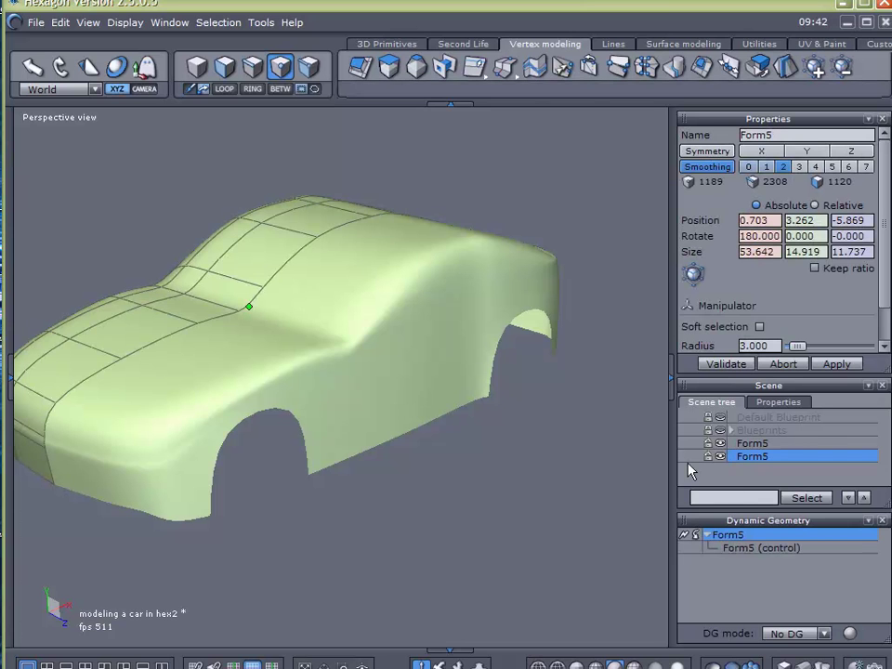
{"action": "left_click", "coordinate": [566, 438]}
{"action": "left_click", "coordinate": [568, 437]}
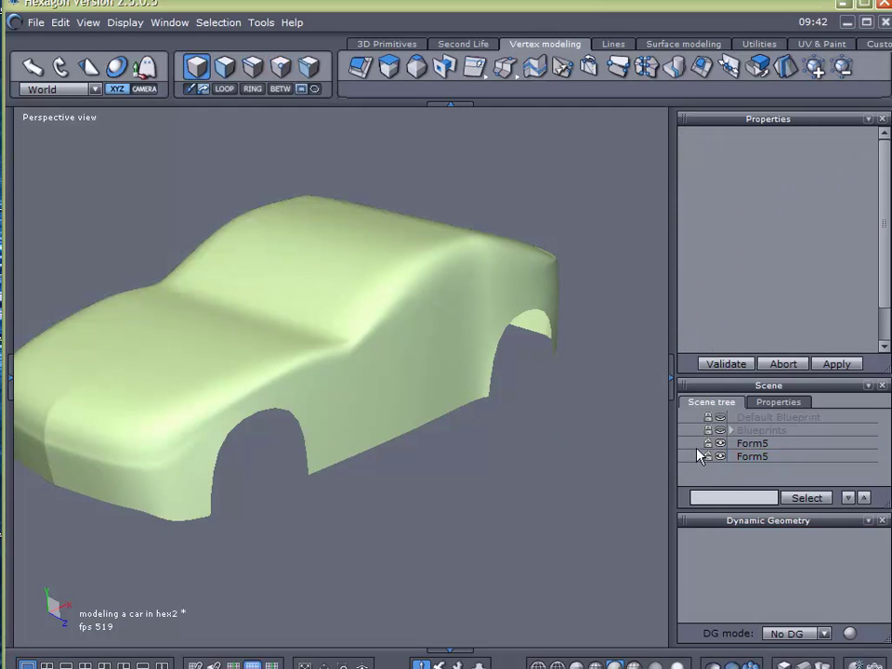
{"action": "left_click", "coordinate": [728, 458]}
{"action": "key", "text": "Delete"}
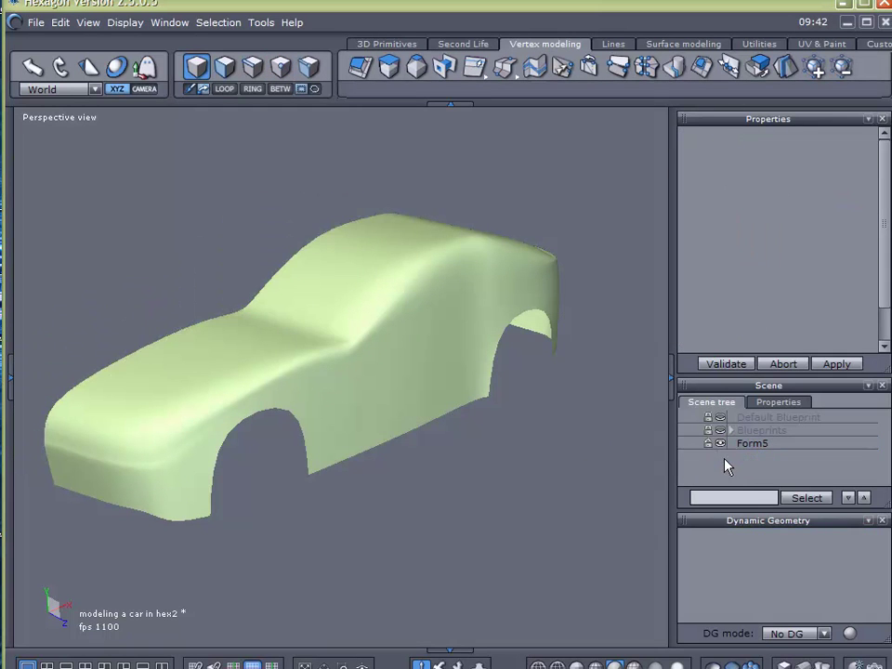
{"action": "left_click", "coordinate": [729, 447]}
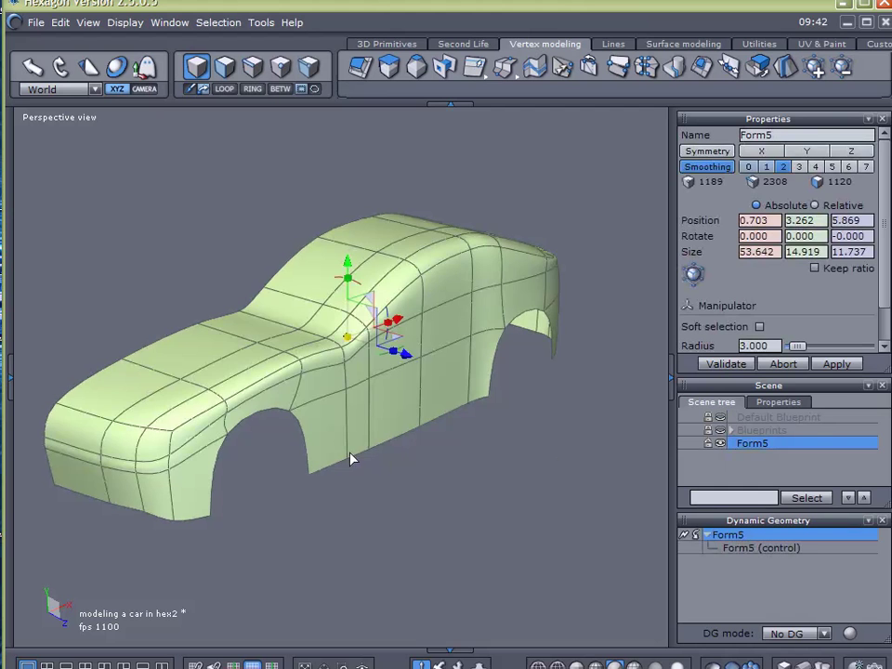
Examine Form5's mesh from the rear to the nose and along the open centre edge of the hood.
{"action": "right_click_drag", "start_coordinate": [543, 489], "coordinate": [336, 425]}
{"action": "scroll", "coordinate": [337, 426], "scroll_direction": "up", "scroll_amount": 4}
{"action": "scroll", "coordinate": [337, 426], "scroll_direction": "down", "scroll_amount": 3}
{"action": "right_click_drag", "start_coordinate": [421, 235], "coordinate": [873, 307]}
{"action": "right_click_drag", "start_coordinate": [327, 365], "coordinate": [412, 419]}
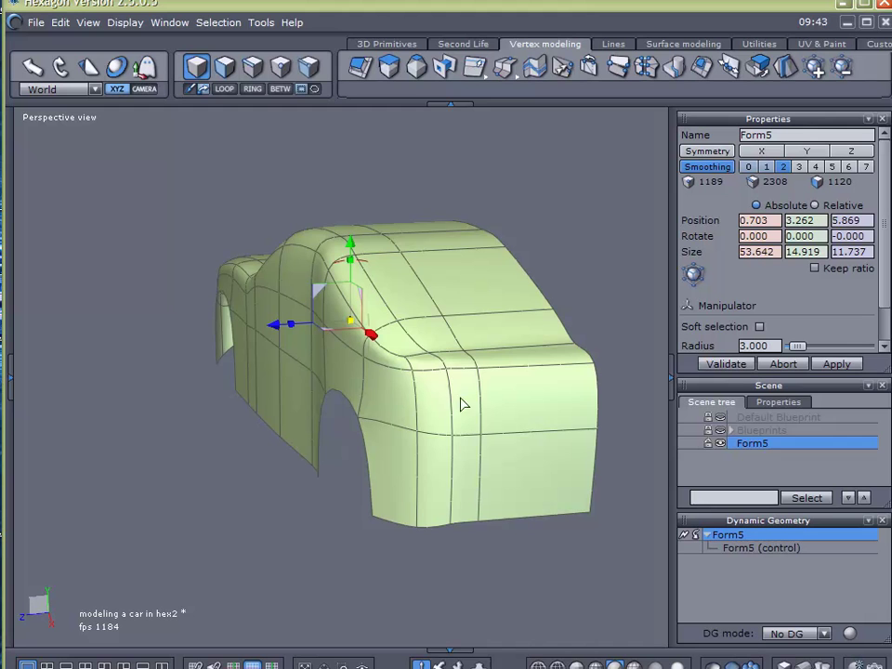
{"action": "middle_click_drag", "start_coordinate": [458, 473], "coordinate": [520, 418]}
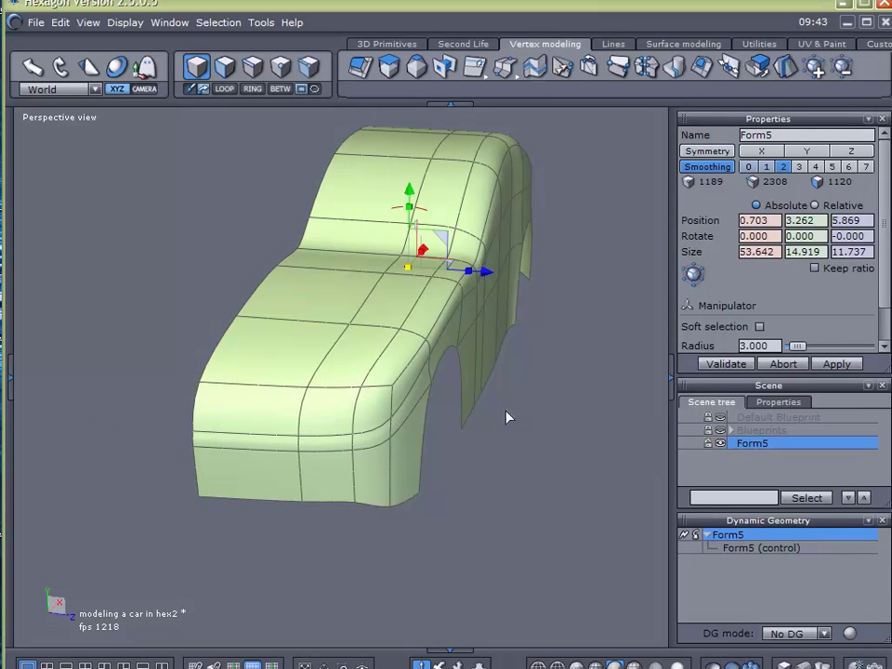
{"action": "scroll", "coordinate": [477, 392], "scroll_direction": "up", "scroll_amount": 4}
{"action": "middle_click_drag", "start_coordinate": [404, 384], "coordinate": [415, 421]}
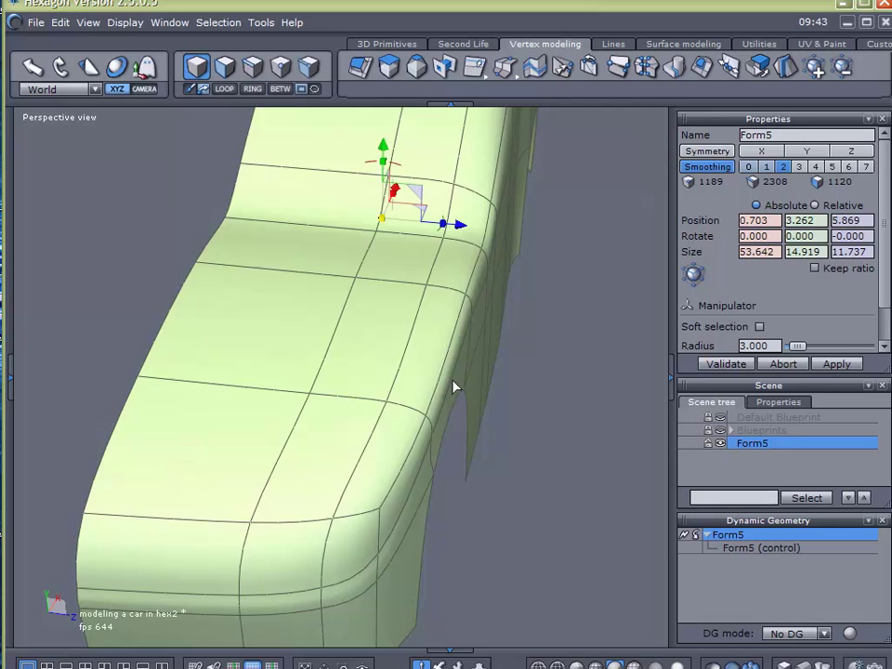
{"action": "scroll", "coordinate": [456, 382], "scroll_direction": "down", "scroll_amount": 2}
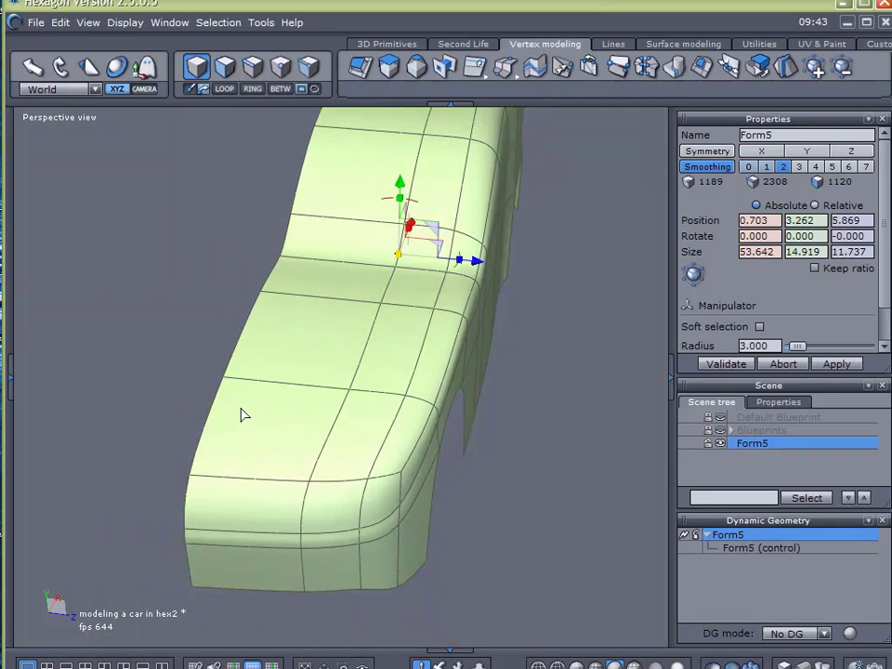
{"action": "middle_click_drag", "start_coordinate": [241, 414], "coordinate": [290, 426]}
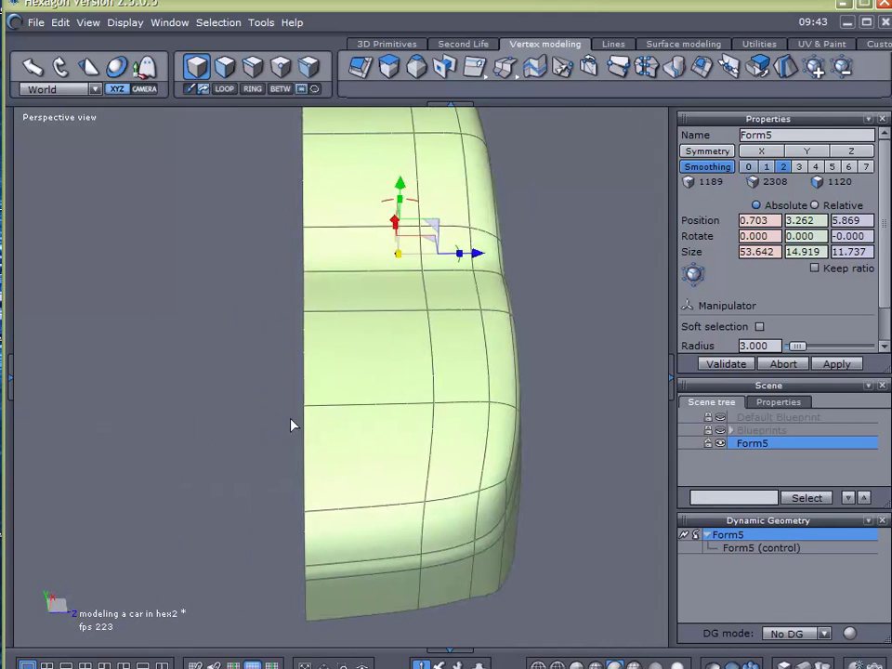
Select the hood's middle point on the open centre edge and shift it outward to Z 0.013.
{"action": "left_click", "coordinate": [281, 73]}
{"action": "left_click_drag", "start_coordinate": [233, 371], "coordinate": [376, 435]}
{"action": "mouse_move", "coordinate": [335, 448]}
{"action": "middle_mouse_down"}
{"action": "mouse_move", "coordinate": [312, 486]}
{"action": "mouse_move", "coordinate": [331, 451]}
{"action": "middle_mouse_up"}
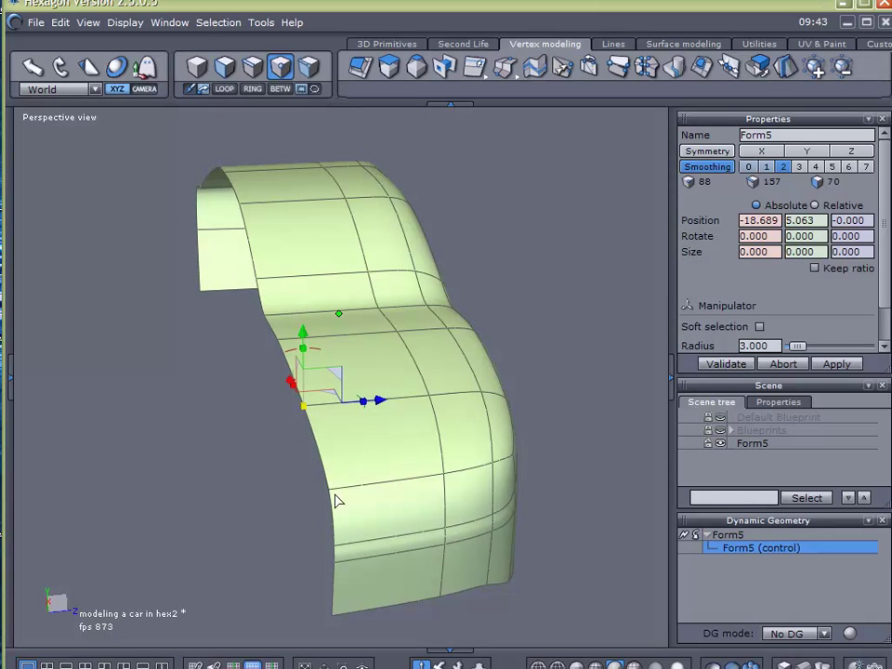
{"action": "middle_click_drag", "start_coordinate": [337, 502], "coordinate": [181, 561]}
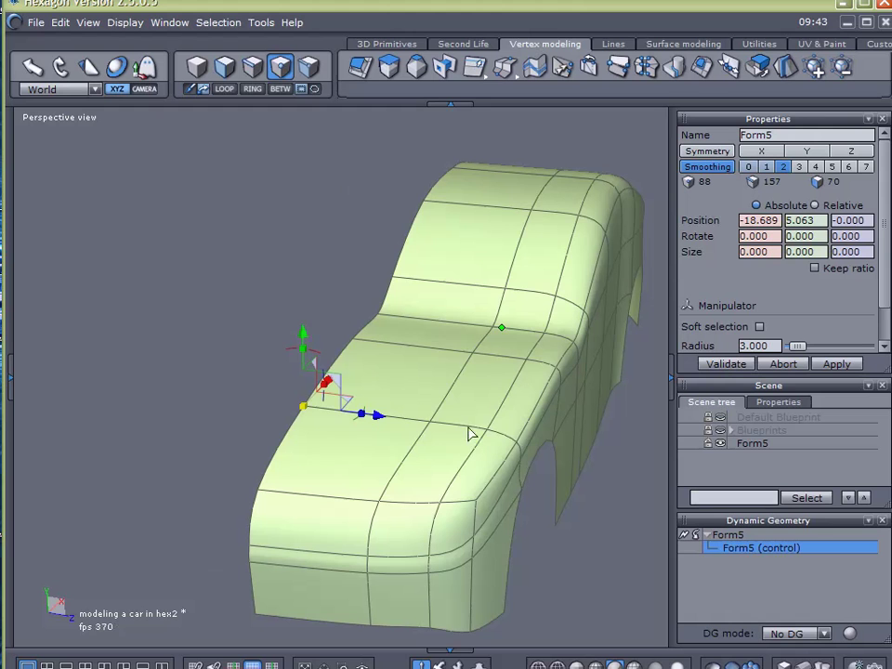
{"action": "middle_click_drag", "start_coordinate": [249, 460], "coordinate": [307, 438]}
{"action": "scroll", "coordinate": [307, 439], "scroll_direction": "up", "scroll_amount": 8}
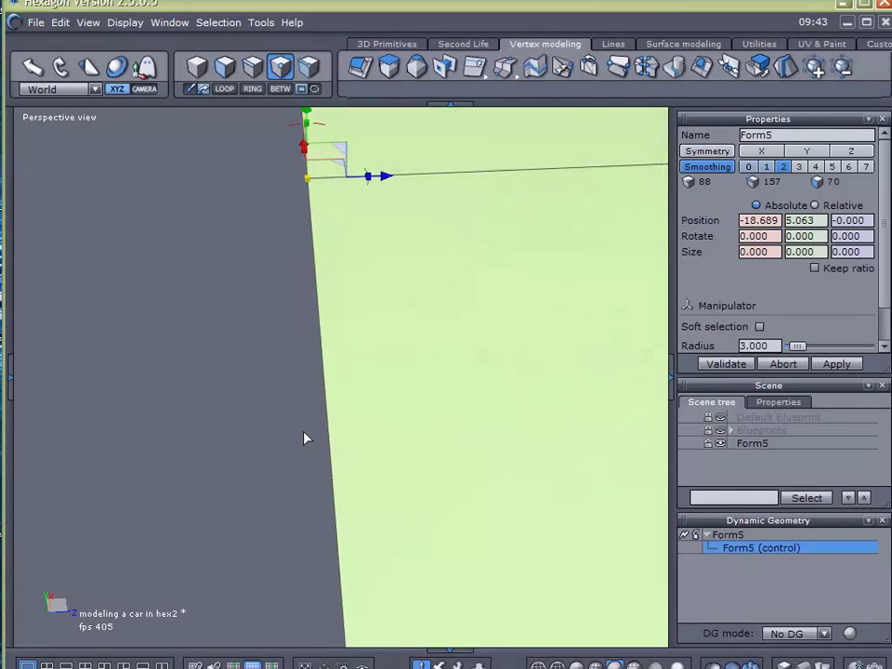
{"action": "left_click_drag", "start_coordinate": [388, 183], "coordinate": [392, 182]}
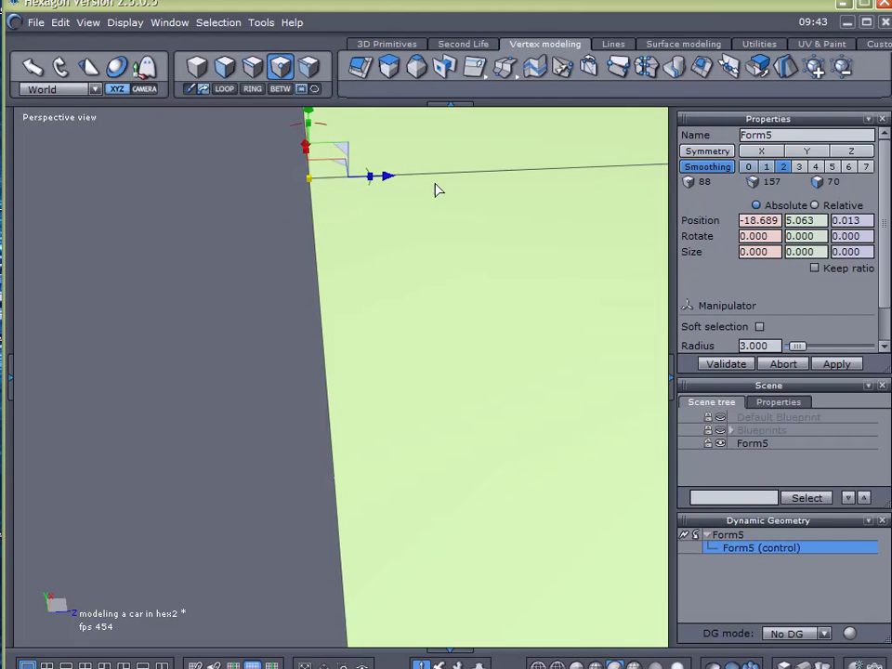
Reselect Form5 as a whole and create a mirrored copy across the centre plane to test the hood seam.
{"action": "left_click", "coordinate": [777, 581]}
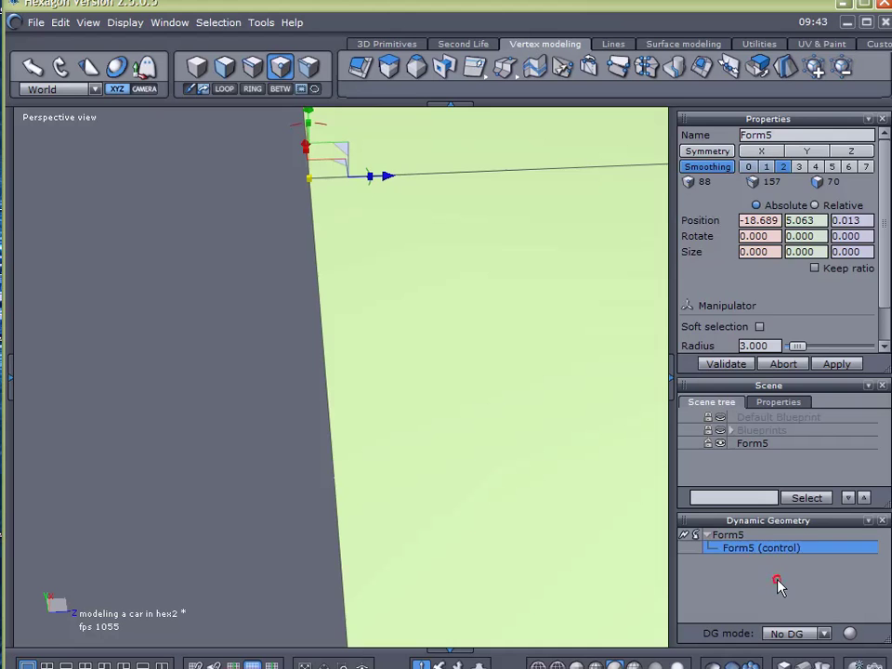
{"action": "left_click", "coordinate": [727, 446]}
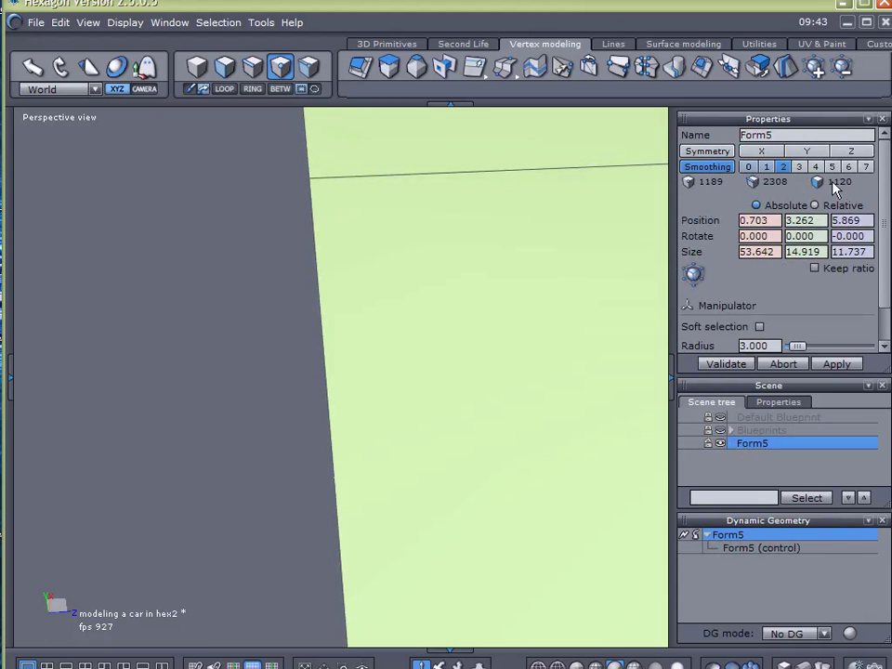
{"action": "scroll", "coordinate": [356, 342], "scroll_direction": "down", "scroll_amount": 6}
{"action": "middle_click_drag", "start_coordinate": [432, 363], "coordinate": [409, 436]}
{"action": "right_click_drag", "start_coordinate": [409, 436], "coordinate": [568, 156]}
{"action": "left_click", "coordinate": [786, 66]}
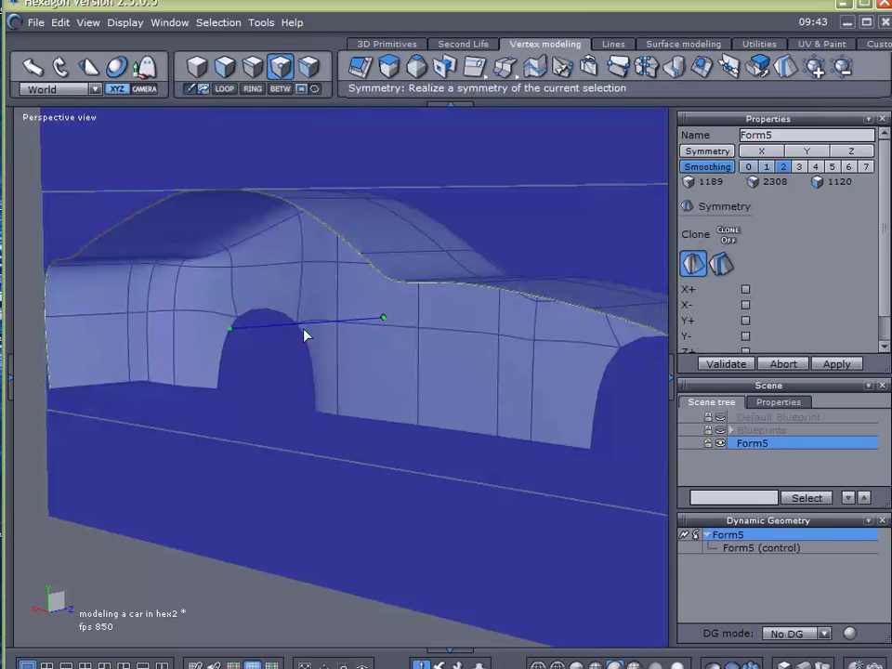
{"action": "left_click", "coordinate": [725, 364]}
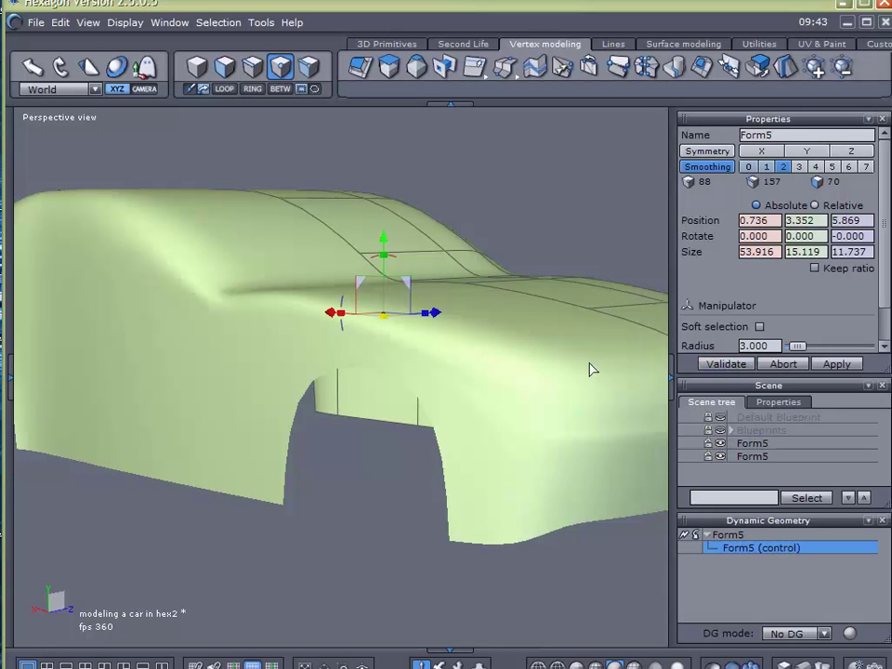
Inspect the centre seam between the two body halves closely along the roof, windshield and hood.
{"action": "right_click_drag", "start_coordinate": [535, 335], "coordinate": [361, 452]}
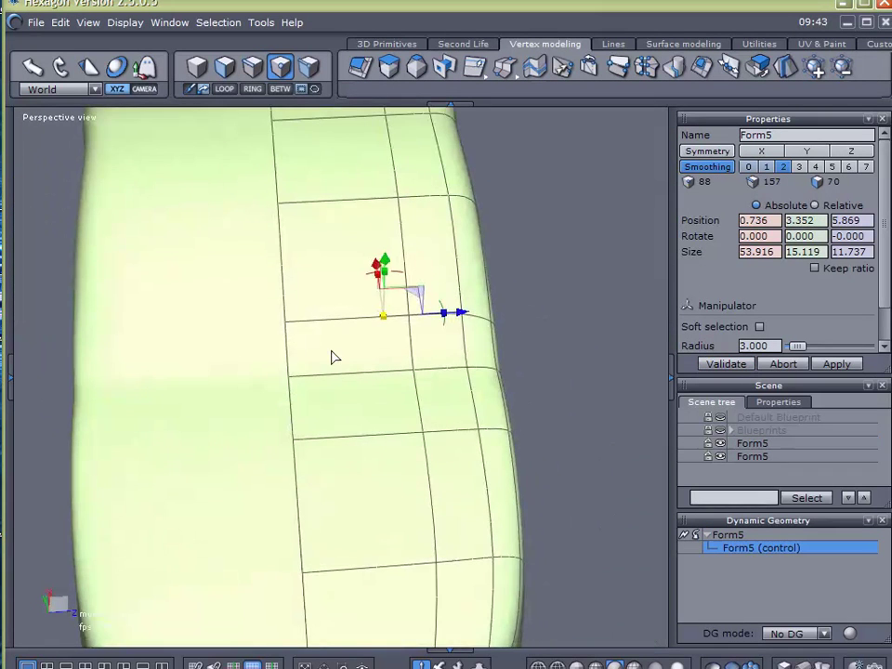
{"action": "right_click_drag", "start_coordinate": [307, 388], "coordinate": [319, 341]}
{"action": "scroll", "coordinate": [306, 323], "scroll_direction": "up", "scroll_amount": 6}
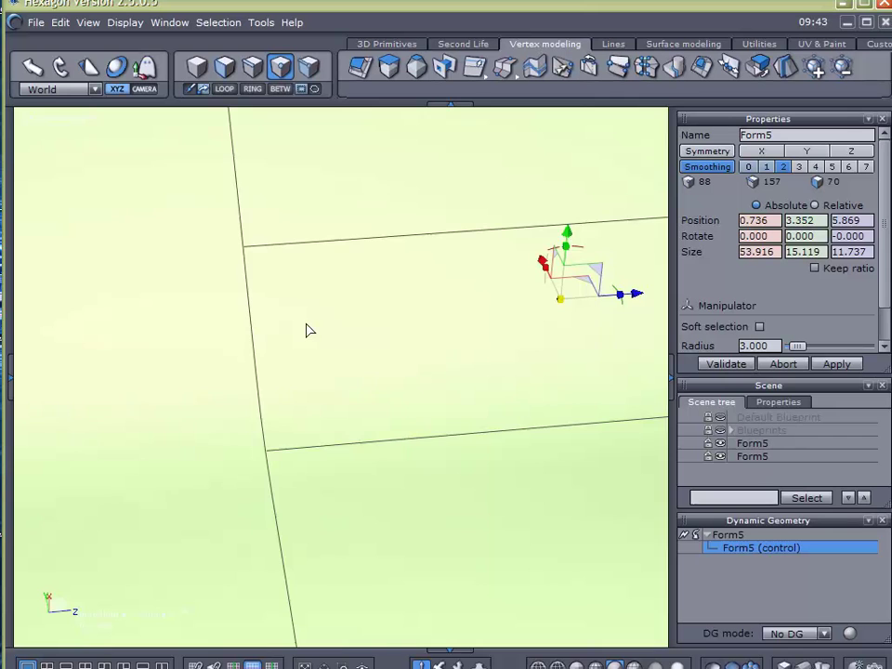
{"action": "scroll", "coordinate": [308, 327], "scroll_direction": "down", "scroll_amount": 5}
{"action": "middle_click_drag", "start_coordinate": [383, 346], "coordinate": [418, 496]}
{"action": "right_click_drag", "start_coordinate": [418, 496], "coordinate": [358, 411]}
{"action": "left_click_drag", "start_coordinate": [365, 406], "coordinate": [499, 444]}
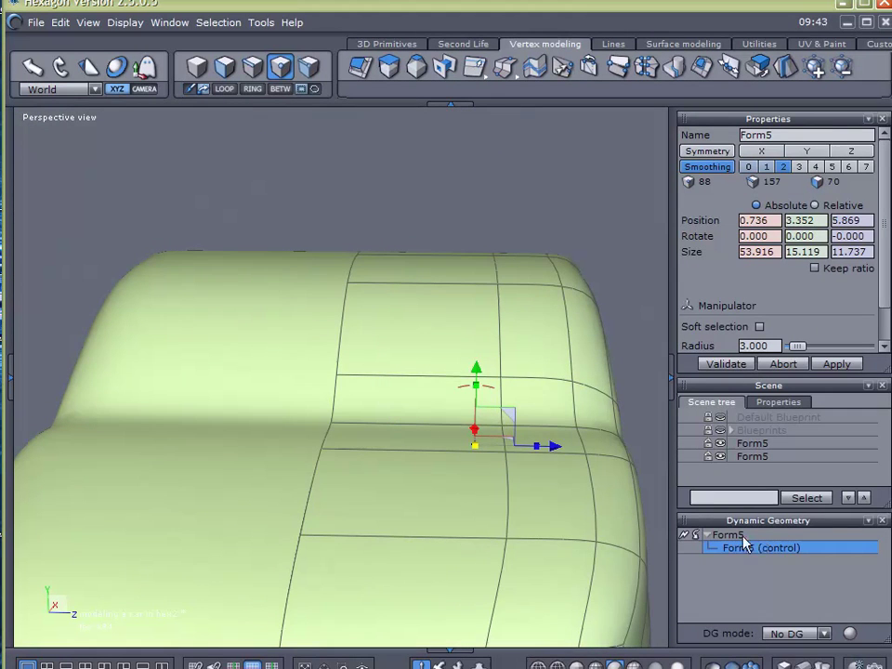
Remove the mirrored Form5 copy again and select the remaining original half.
{"action": "left_click", "coordinate": [736, 457]}
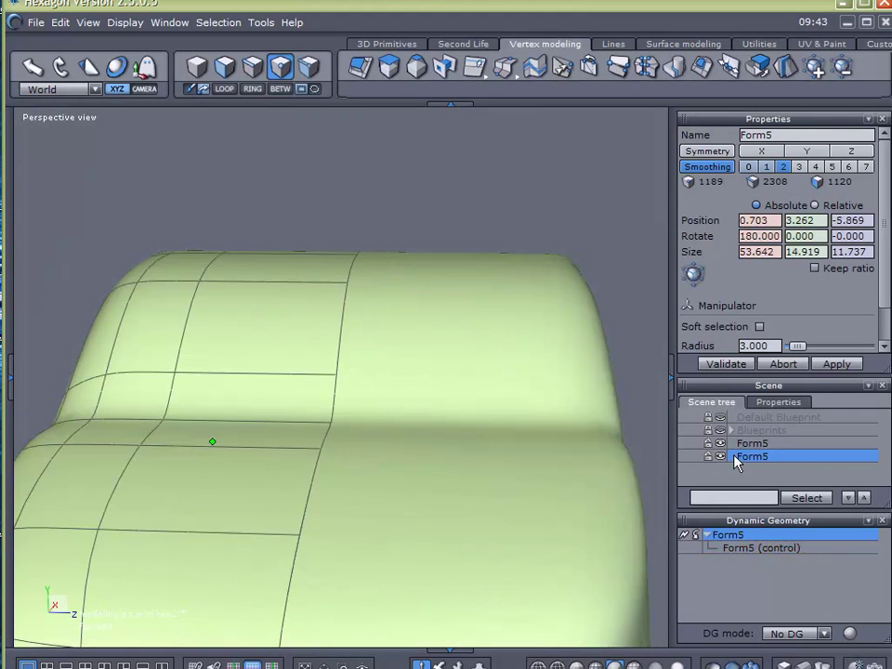
{"action": "left_click", "coordinate": [508, 188]}
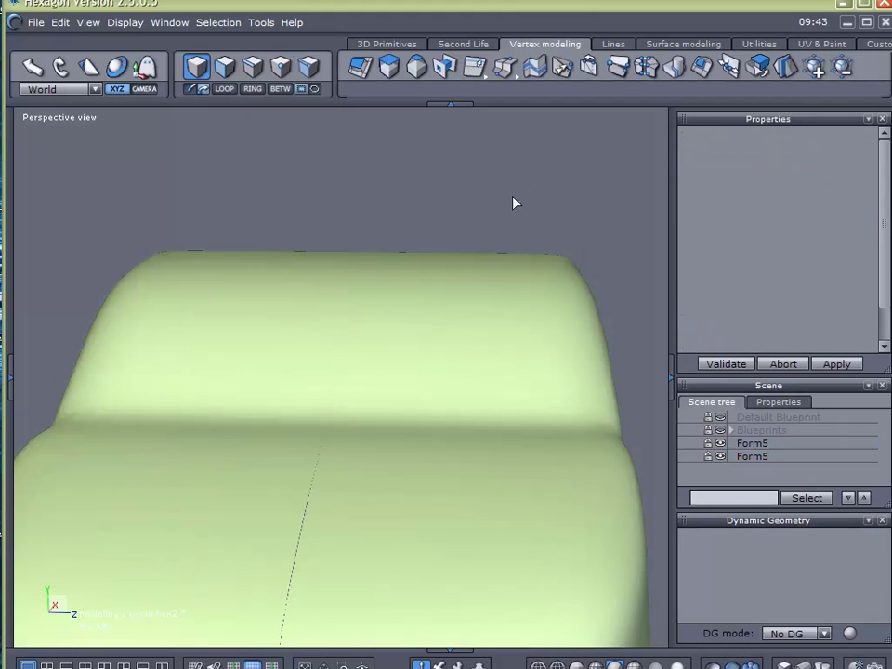
{"action": "left_click", "coordinate": [727, 456]}
{"action": "key", "text": "Delete"}
{"action": "left_click", "coordinate": [723, 444]}
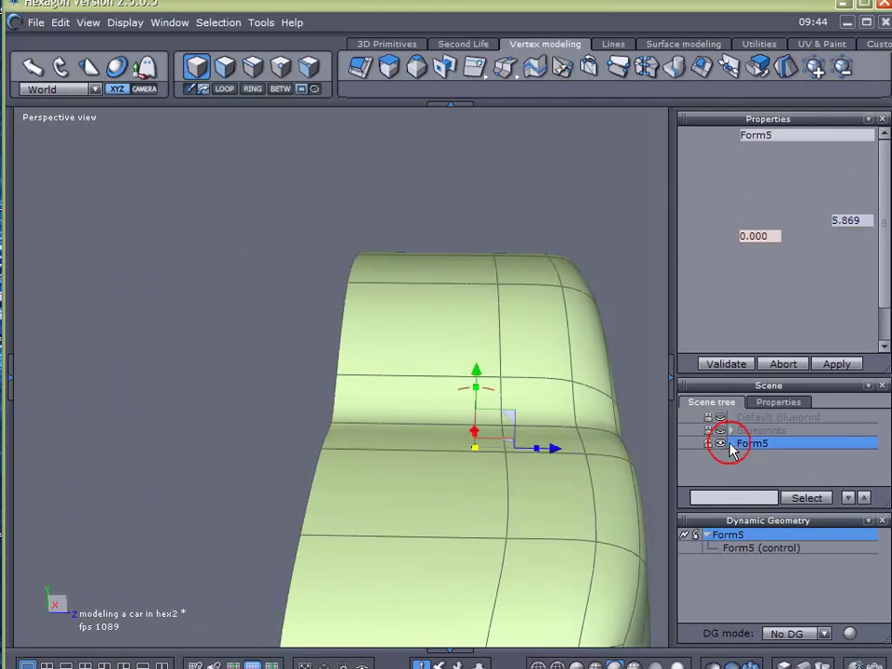
Select the centre-edge point at the base of the windshield and shift it slightly outward along Z.
{"action": "left_click", "coordinate": [279, 67]}
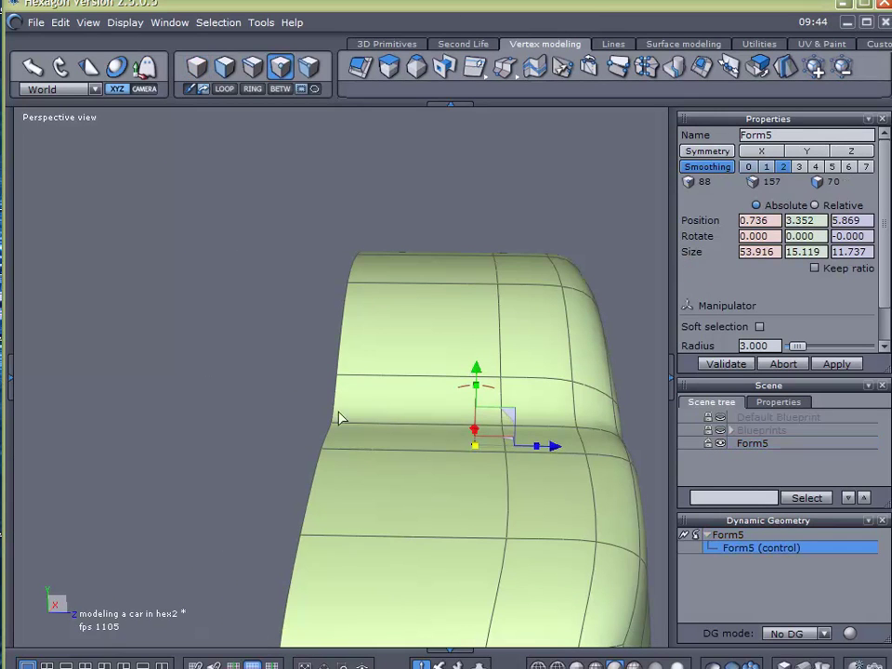
{"action": "scroll", "coordinate": [318, 424], "scroll_direction": "up", "scroll_amount": 5}
{"action": "left_click_drag", "start_coordinate": [317, 403], "coordinate": [434, 430]}
{"action": "left_click", "coordinate": [732, 576]}
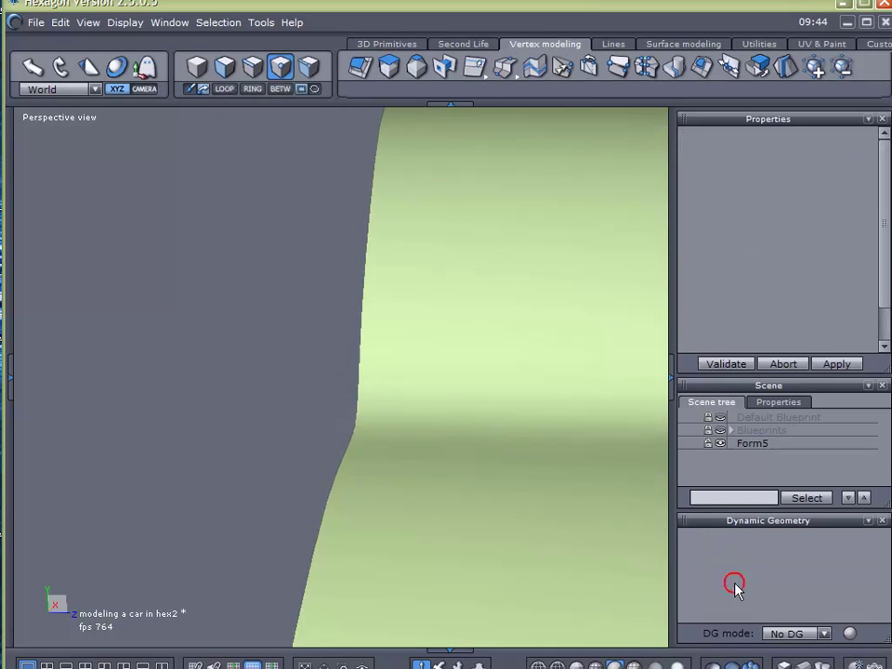
Reselect Form5 as a whole and mirror a copy of it across the centre plane to test the windshield seam.
{"action": "left_click", "coordinate": [732, 444]}
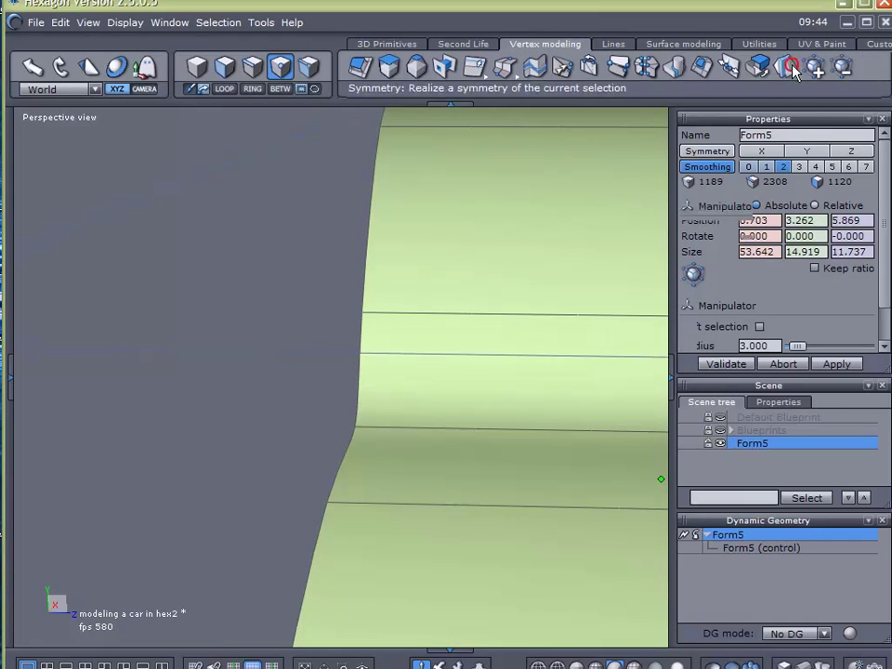
{"action": "left_click", "coordinate": [758, 67]}
{"action": "scroll", "coordinate": [377, 406], "scroll_direction": "down", "scroll_amount": 5}
{"action": "left_click", "coordinate": [484, 432]}
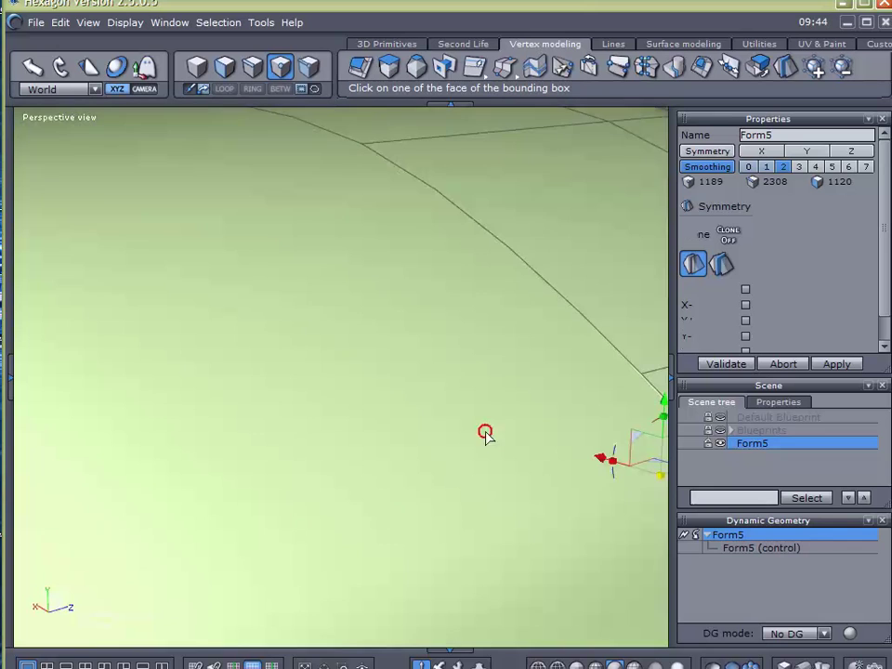
Examine the seam between the two body halves at the base of the windshield, tracing its course with temporary annotation lines.
{"action": "middle_click_drag", "start_coordinate": [547, 518], "coordinate": [395, 502]}
{"action": "right_click_drag", "start_coordinate": [395, 495], "coordinate": [460, 305], "text": "alt"}
{"action": "left_click_drag", "start_coordinate": [461, 305], "coordinate": [435, 366], "text": "alt"}
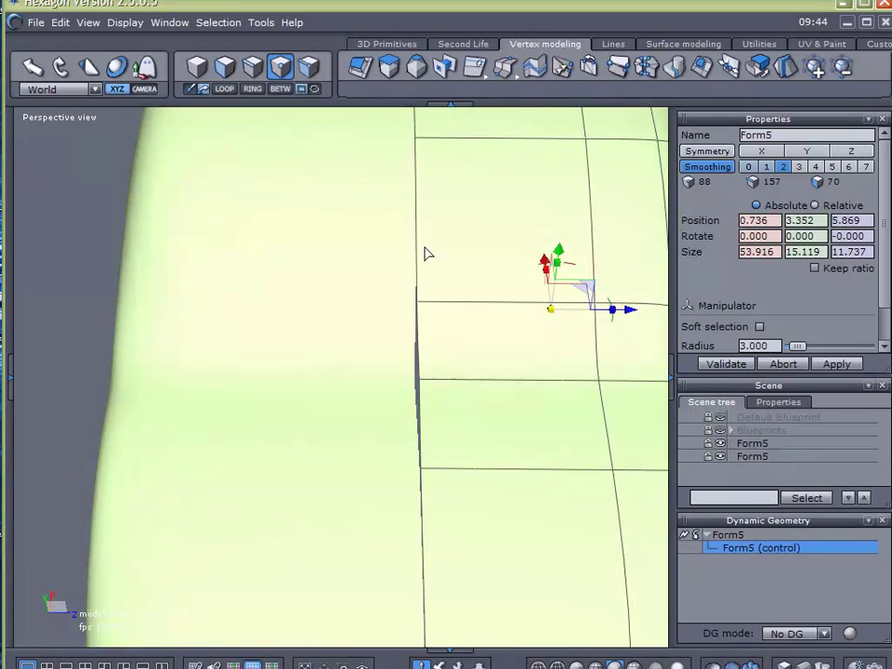
{"action": "middle_click_drag", "start_coordinate": [429, 530], "coordinate": [425, 424]}
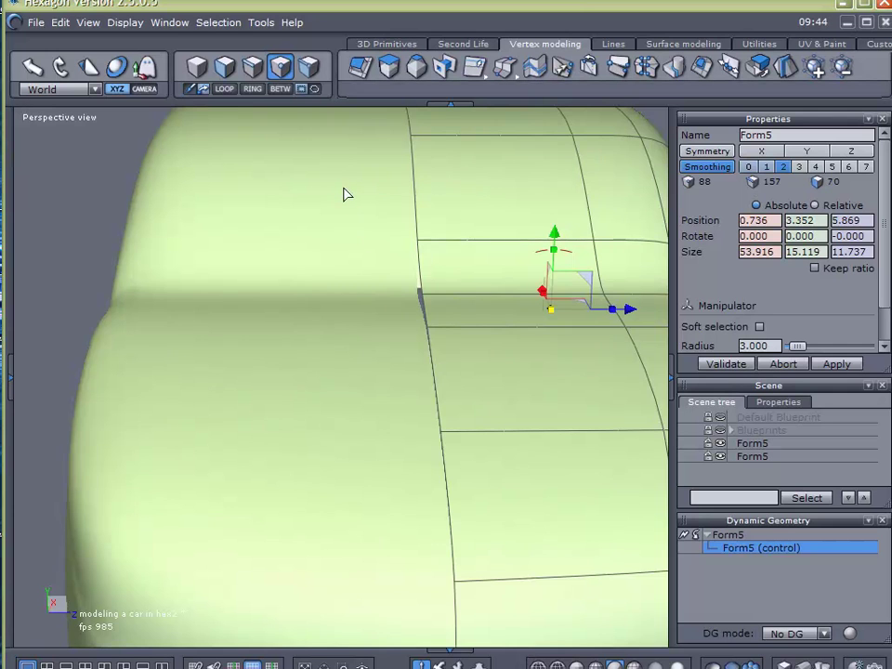
{"action": "scroll", "coordinate": [345, 197], "scroll_direction": "up", "scroll_amount": 2}
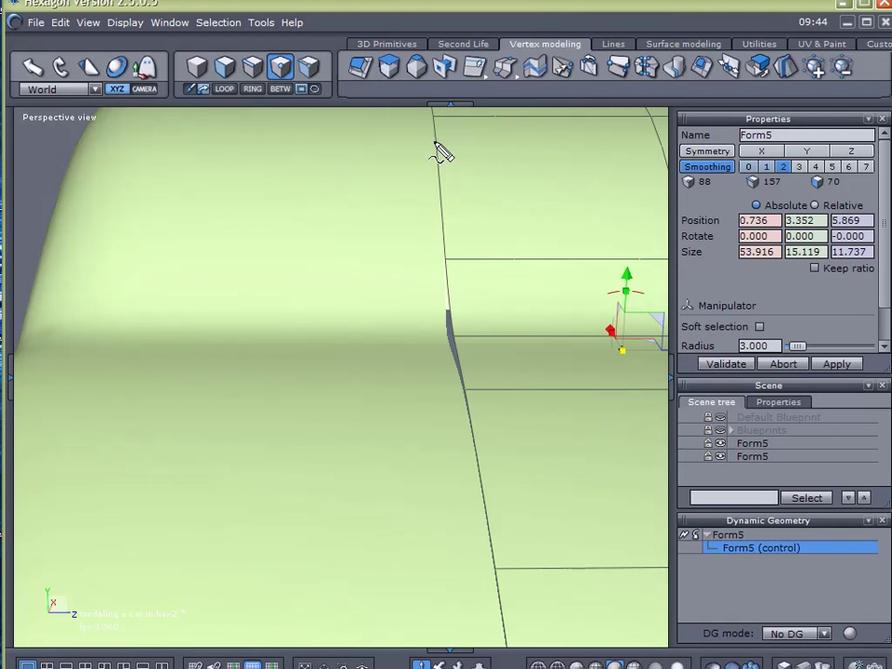
{"action": "mouse_move", "coordinate": [434, 165]}
{"action": "left_mouse_down"}
{"action": "mouse_move", "coordinate": [440, 286]}
{"action": "mouse_move", "coordinate": [478, 362]}
{"action": "mouse_move", "coordinate": [479, 516]}
{"action": "left_mouse_up"}
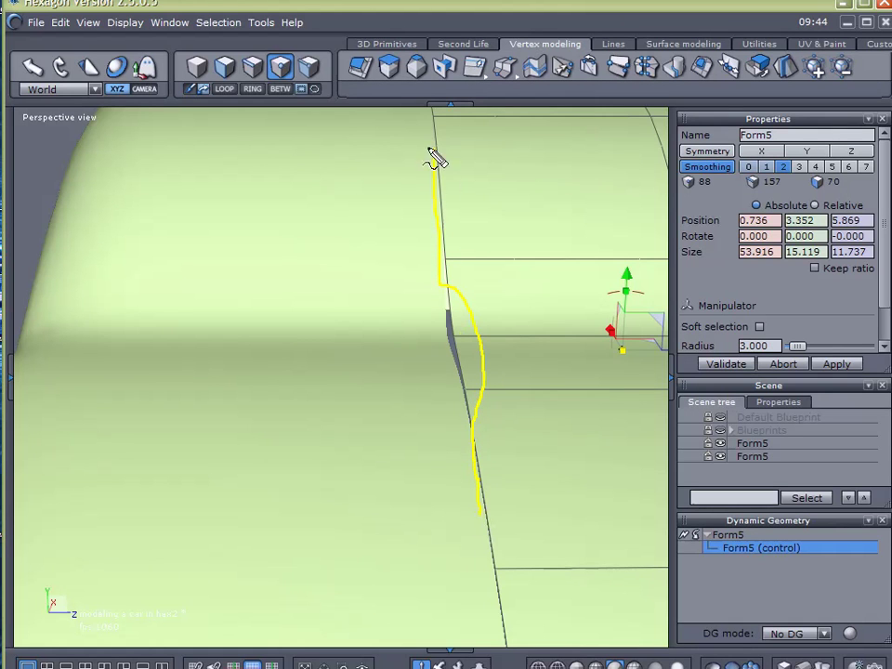
{"action": "left_click_drag", "start_coordinate": [439, 182], "coordinate": [488, 559]}
{"action": "left_click_drag", "start_coordinate": [410, 554], "coordinate": [367, 571]}
{"action": "key", "text": "Escape"}
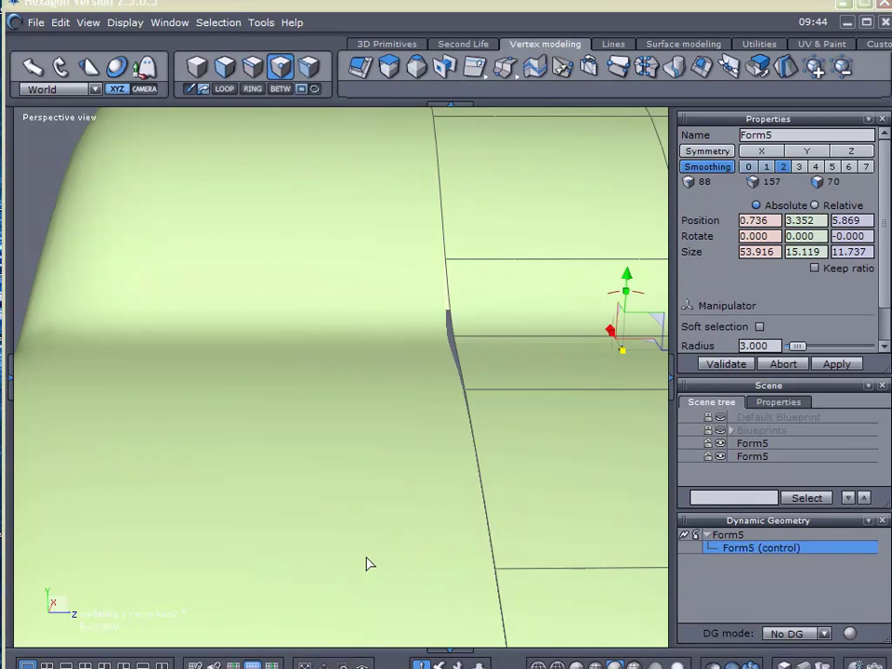
{"action": "left_click_drag", "start_coordinate": [356, 570], "coordinate": [354, 573], "text": "alt"}
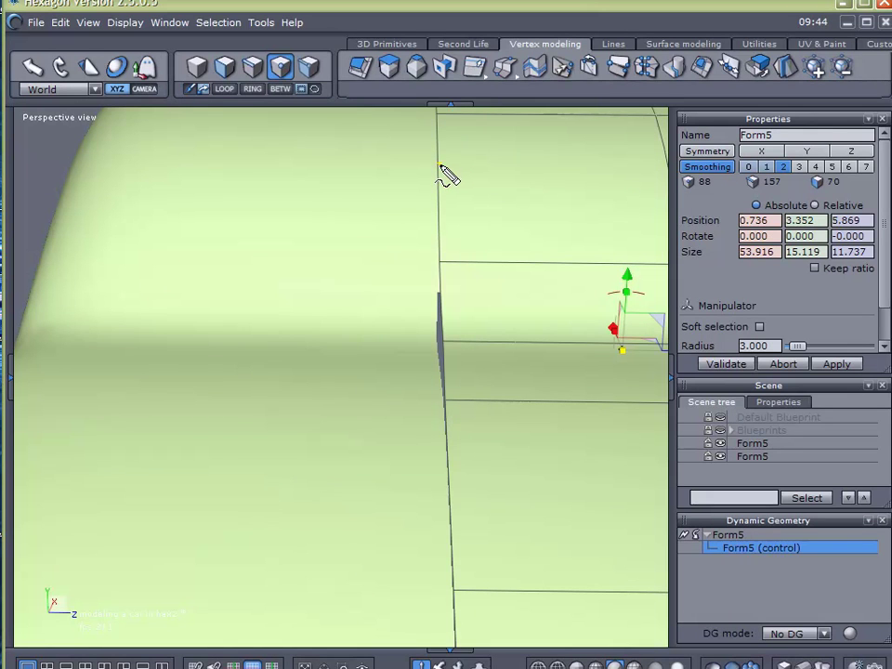
{"action": "mouse_move", "coordinate": [439, 168]}
{"action": "left_mouse_down"}
{"action": "mouse_move", "coordinate": [441, 263]}
{"action": "mouse_move", "coordinate": [458, 284]}
{"action": "mouse_move", "coordinate": [464, 351]}
{"action": "mouse_move", "coordinate": [447, 373]}
{"action": "mouse_move", "coordinate": [452, 447]}
{"action": "mouse_move", "coordinate": [432, 169]}
{"action": "mouse_move", "coordinate": [435, 265]}
{"action": "mouse_move", "coordinate": [413, 361]}
{"action": "mouse_move", "coordinate": [438, 472]}
{"action": "left_mouse_up"}
{"action": "key", "text": "Escape"}
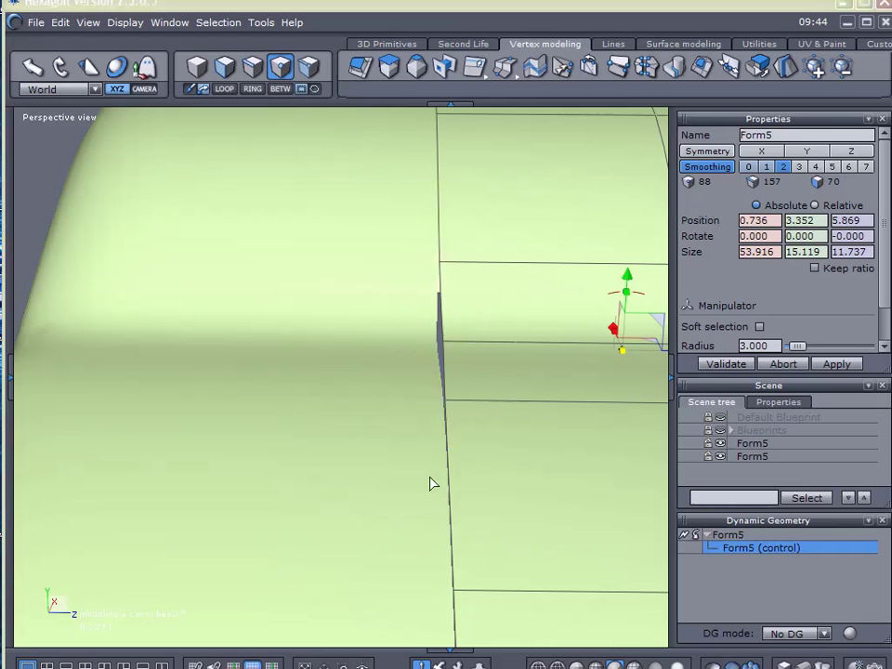
Delete the mirrored Form5 copy and select the original half body again.
{"action": "left_click", "coordinate": [19, 168]}
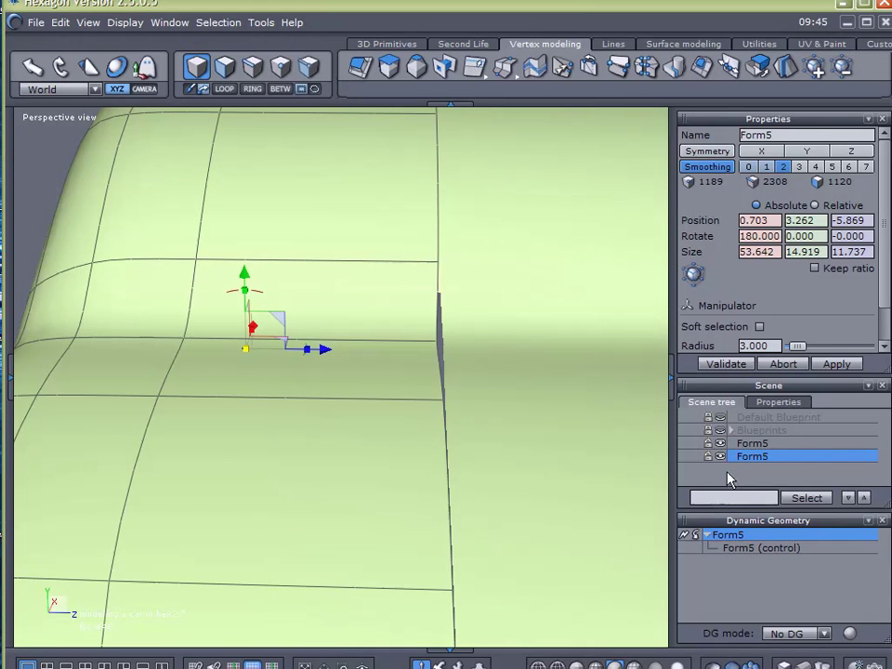
{"action": "key", "text": "Delete"}
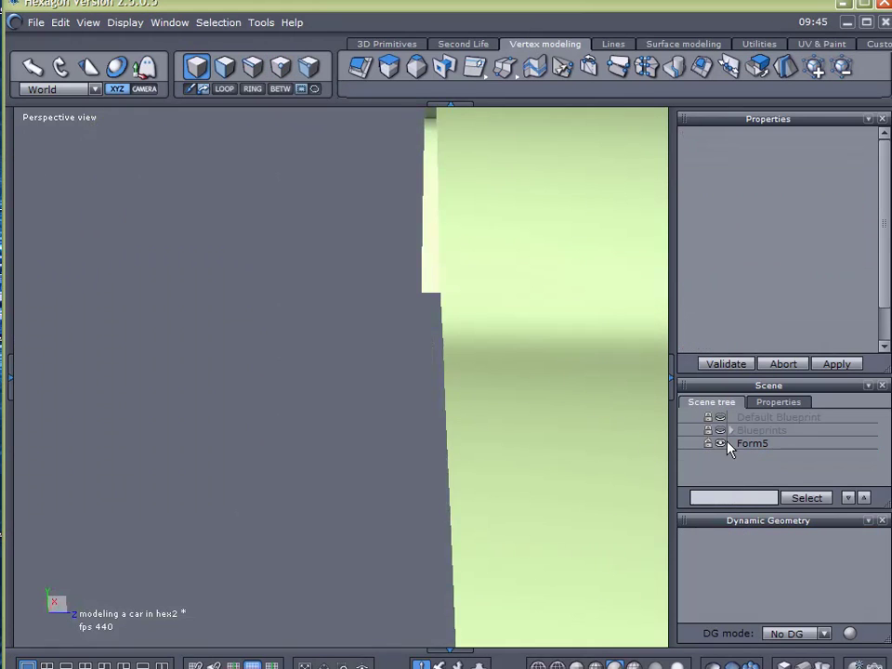
{"action": "left_click", "coordinate": [730, 444]}
Select the three centre-edge points around the windshield base and set their Z position to 0.
{"action": "middle_click_drag", "start_coordinate": [432, 422], "coordinate": [428, 445]}
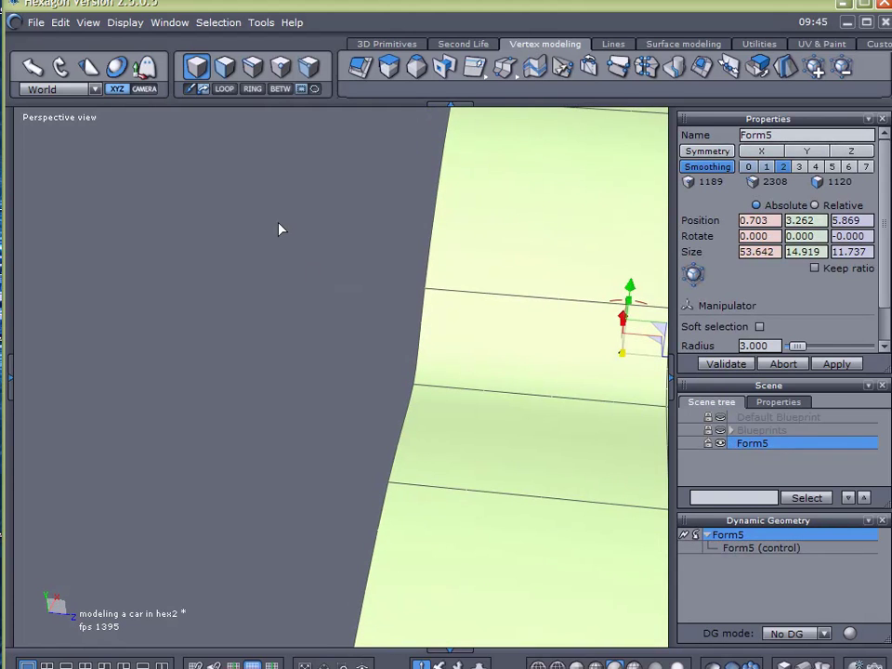
{"action": "left_click", "coordinate": [282, 67]}
{"action": "left_click_drag", "start_coordinate": [323, 236], "coordinate": [462, 559]}
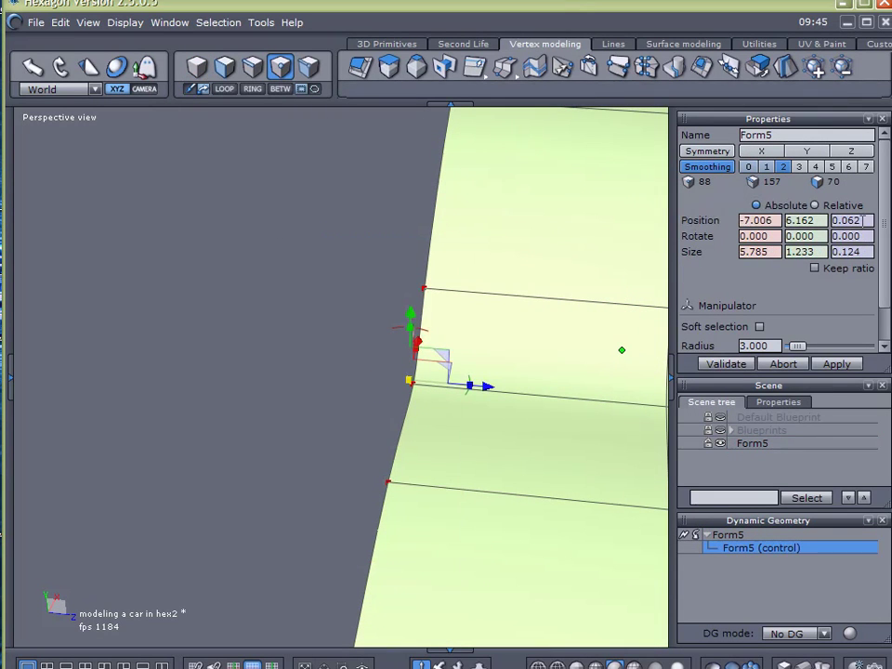
{"action": "left_click_drag", "start_coordinate": [864, 220], "coordinate": [823, 217]}
{"action": "type", "text": "0"}
{"action": "key", "text": "Return"}
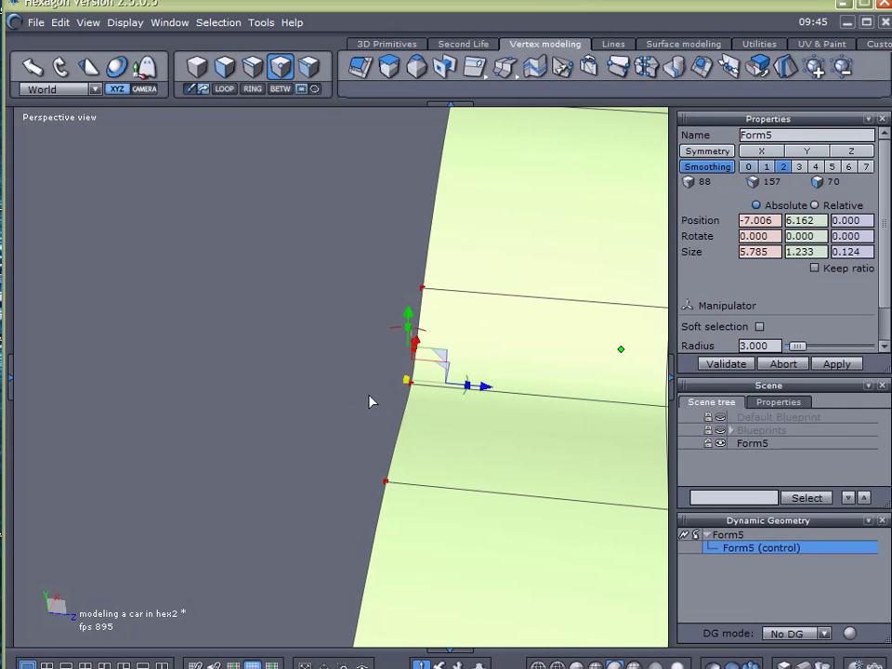
Check the windshield base from several sides and box-select the points along the open centre edge to compare their Z position.
{"action": "middle_click_drag", "start_coordinate": [469, 482], "coordinate": [340, 537]}
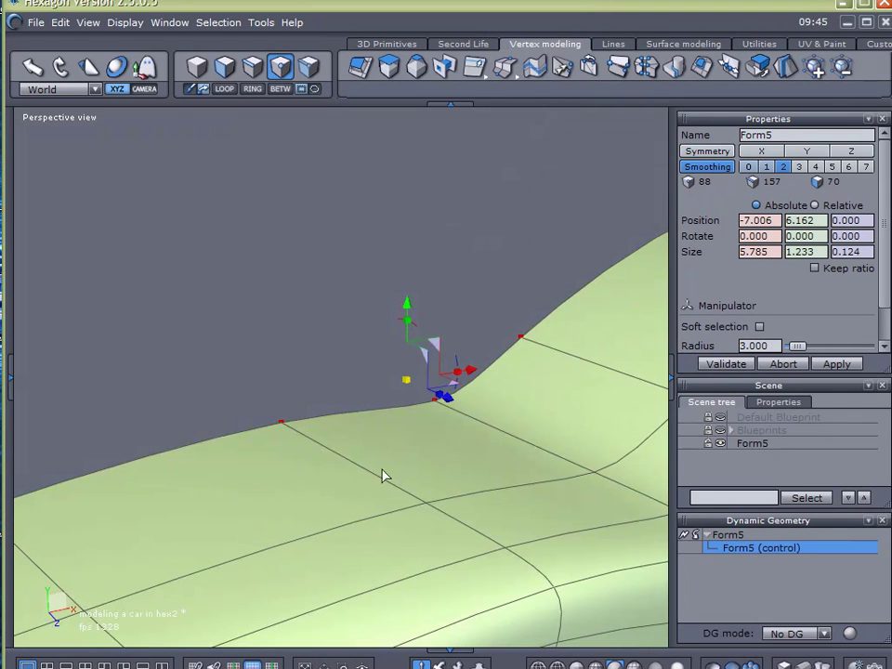
{"action": "middle_click_drag", "start_coordinate": [420, 493], "coordinate": [291, 475]}
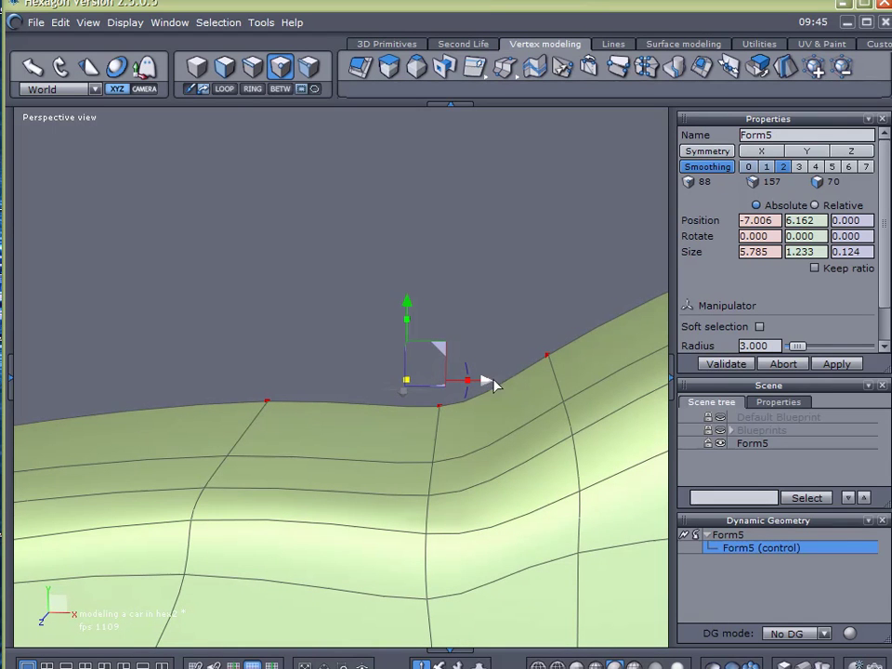
{"action": "middle_click_drag", "start_coordinate": [235, 381], "coordinate": [474, 428]}
{"action": "middle_click_drag", "start_coordinate": [535, 463], "coordinate": [537, 393]}
{"action": "scroll", "coordinate": [537, 393], "scroll_direction": "down", "scroll_amount": 10}
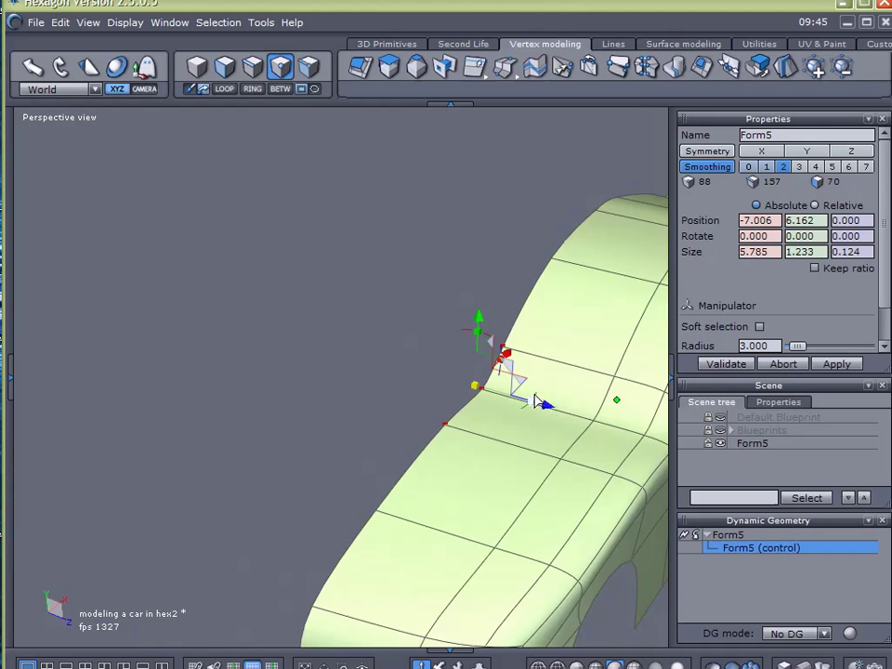
{"action": "middle_click_drag", "start_coordinate": [392, 451], "coordinate": [505, 453]}
{"action": "right_click", "coordinate": [347, 274]}
{"action": "left_click_drag", "start_coordinate": [317, 154], "coordinate": [424, 578]}
{"action": "middle_click_drag", "start_coordinate": [423, 578], "coordinate": [545, 454]}
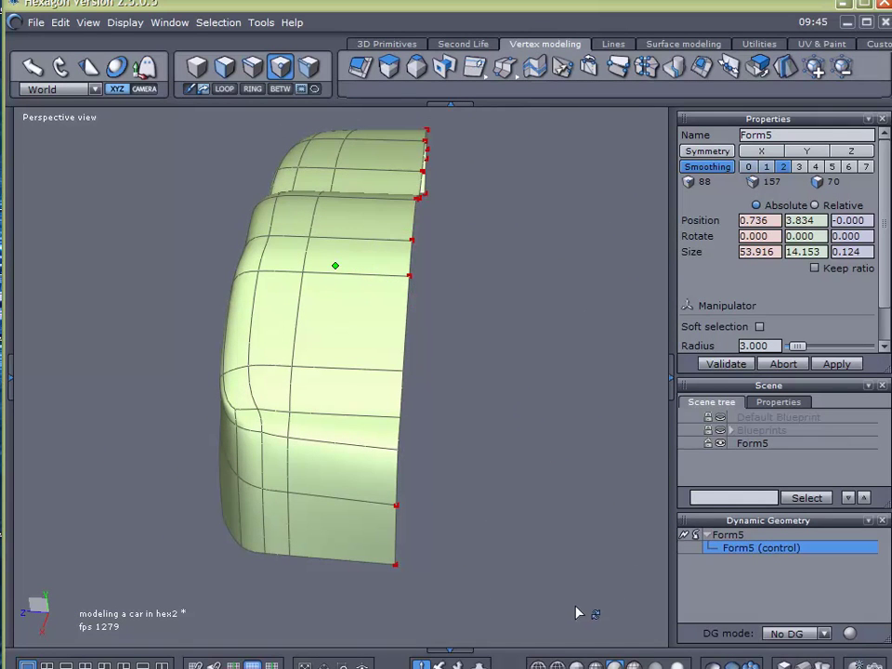
Select all centre-edge points from front to rear for inspection, clear the selection and review the half body.
{"action": "middle_click_drag", "start_coordinate": [494, 581], "coordinate": [504, 576]}
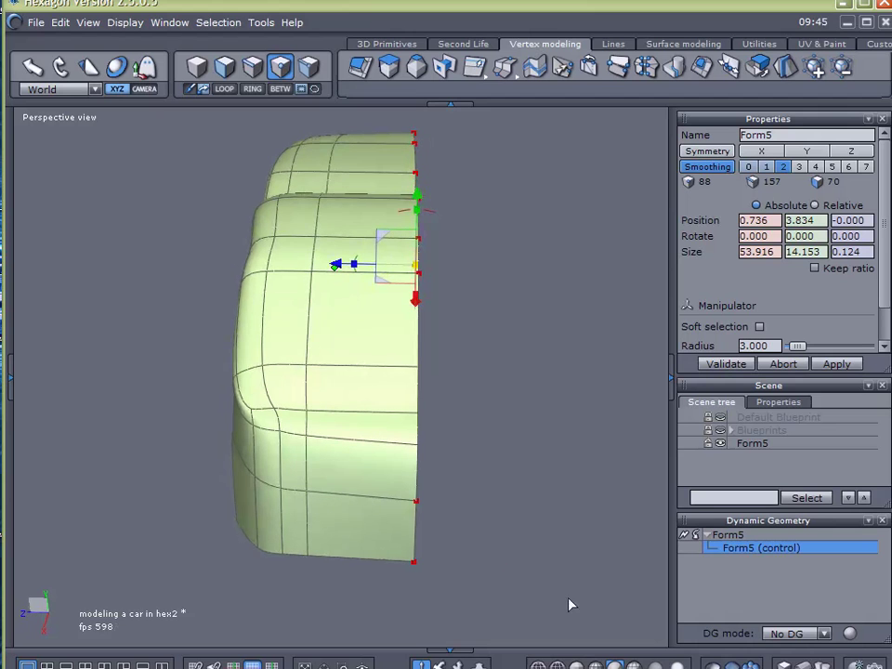
{"action": "left_click_drag", "start_coordinate": [602, 619], "coordinate": [383, 108]}
{"action": "middle_click_drag", "start_coordinate": [526, 381], "coordinate": [535, 326]}
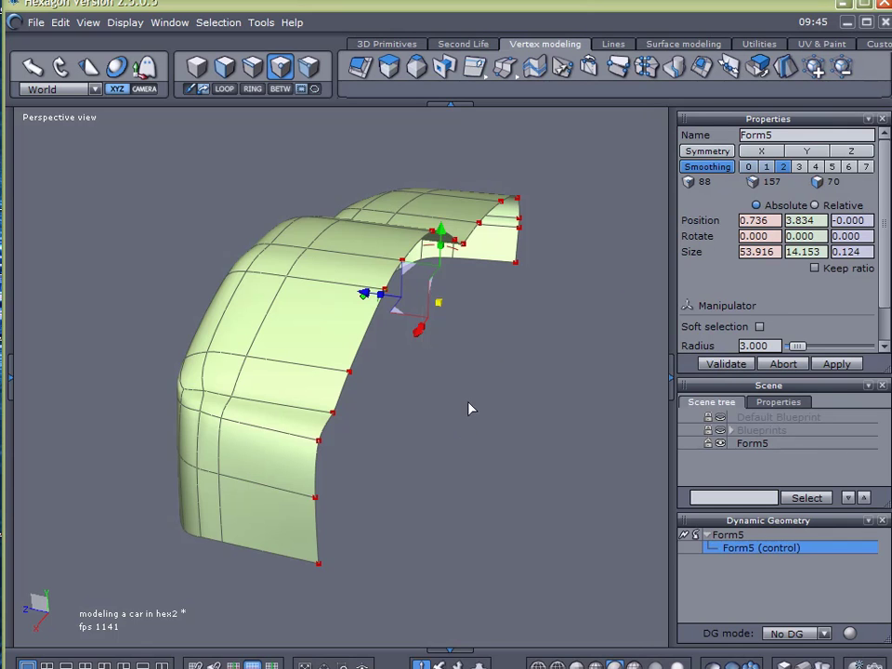
{"action": "left_click", "coordinate": [734, 464]}
{"action": "middle_click_drag", "start_coordinate": [312, 507], "coordinate": [700, 498]}
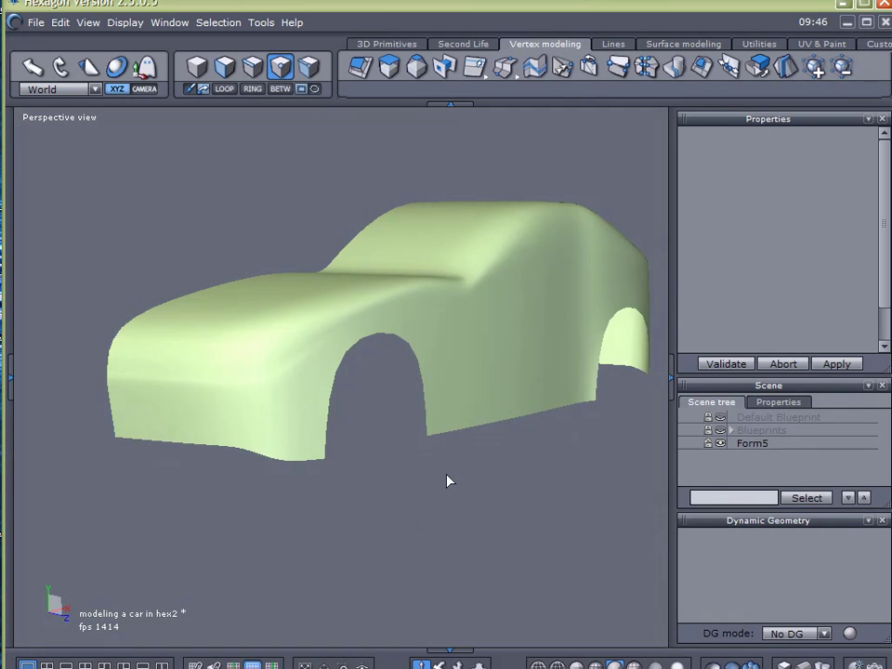